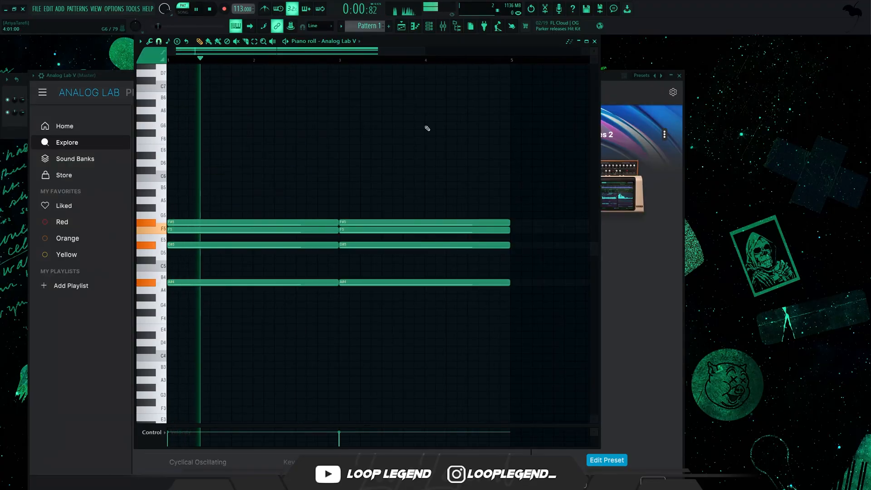
Step: Strum the chord notes in the Analog Lab V piano roll and adjust the strum's start time strength
{"action": "key", "text": "alt+s"}
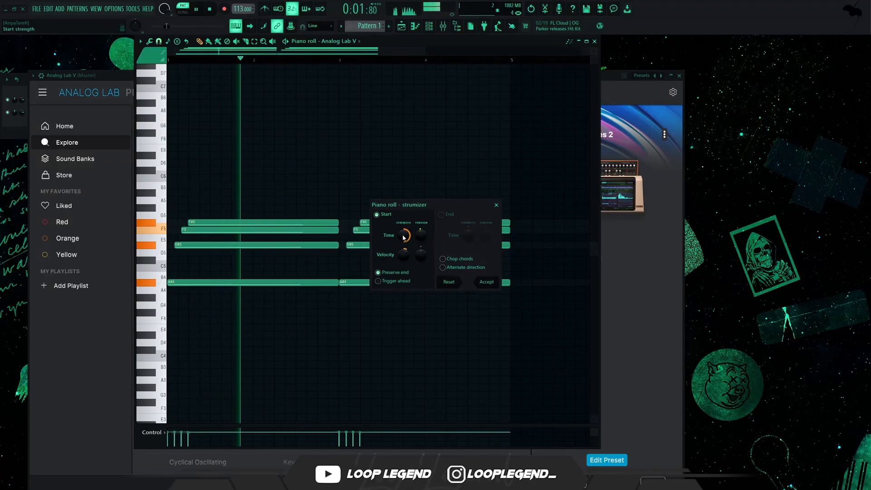
{"action": "left_click_drag", "start_coordinate": [403, 235], "coordinate": [403, 247]}
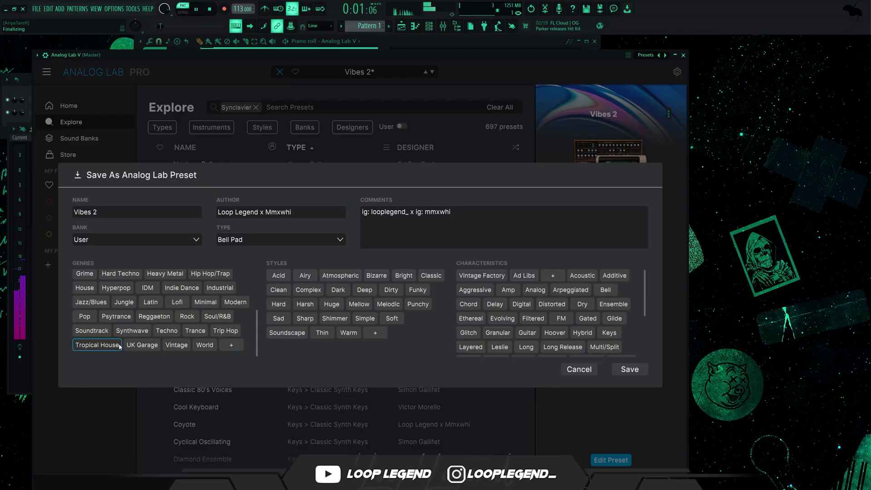
Step: Replace the Analog Lab preset name with Juicy in the preset save form
{"action": "scroll", "coordinate": [123, 280], "scroll_direction": "up", "scroll_amount": 5}
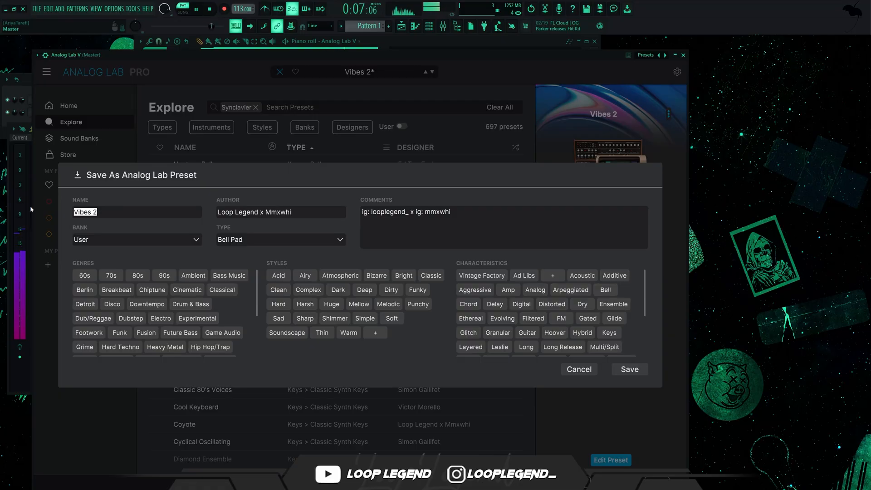
{"action": "type", "text": "Juicy"}
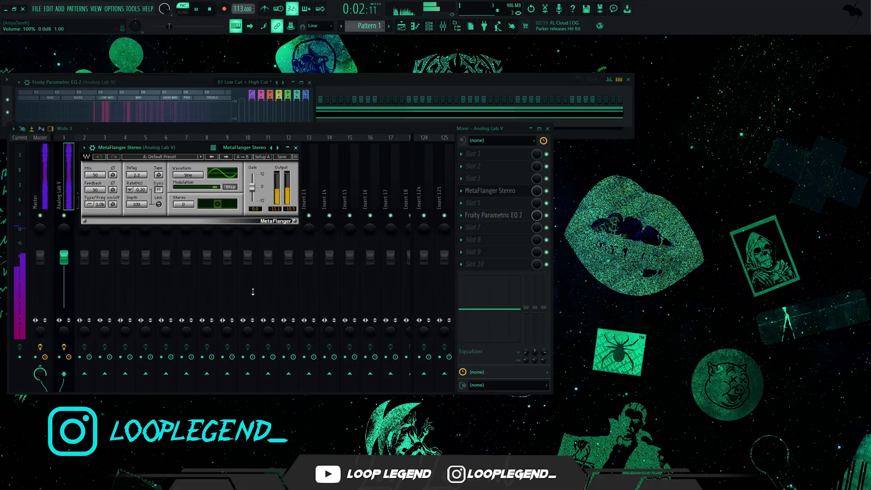
Step: Load the Soft spread factory preset in MetaFlanger on the Analog Lab V mixer track
{"action": "left_click", "coordinate": [172, 157]}
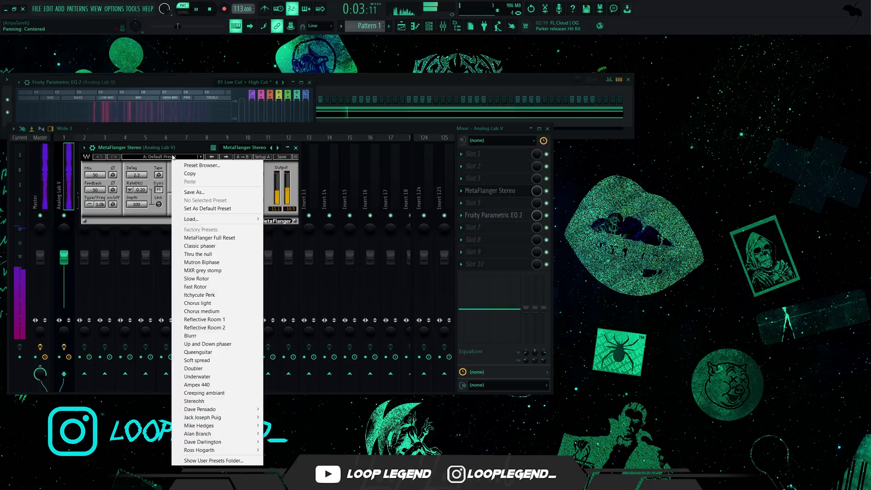
{"action": "left_click", "coordinate": [210, 384]}
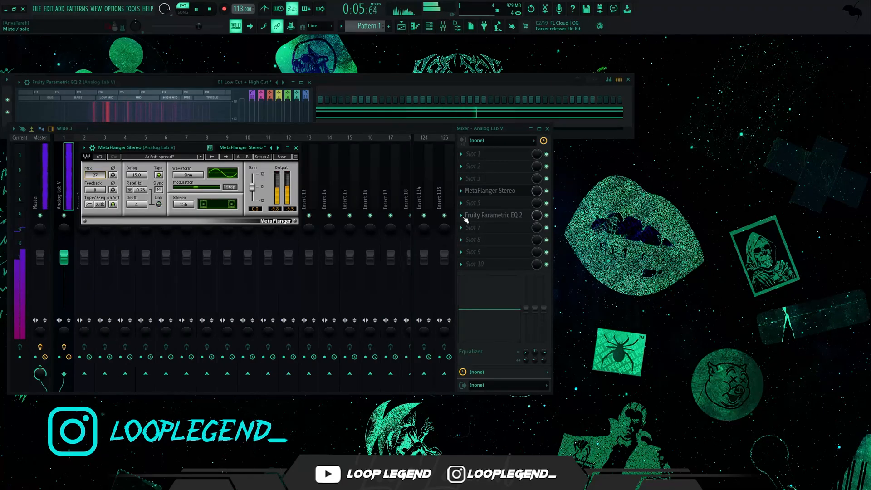
Step: Try SketchCassette II on the Analog Lab V mixer track, browsing its presets to Radio Shack
{"action": "left_click", "coordinate": [475, 178]}
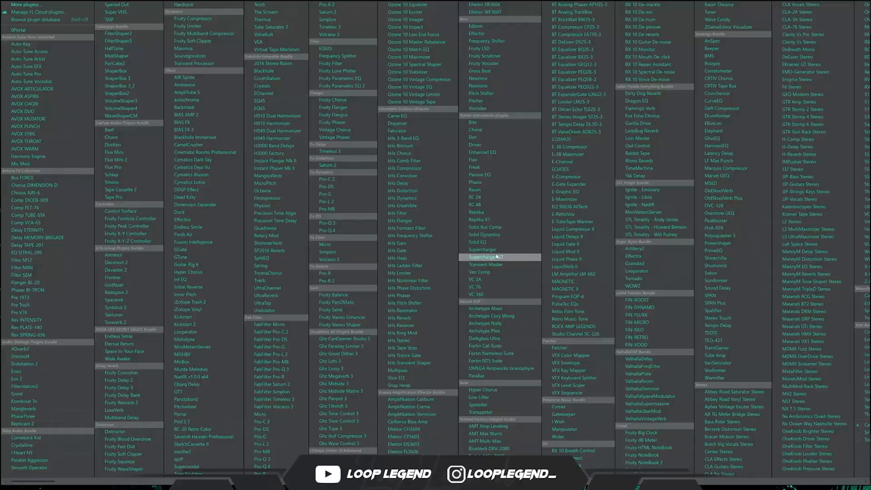
{"action": "left_click", "coordinate": [208, 444]}
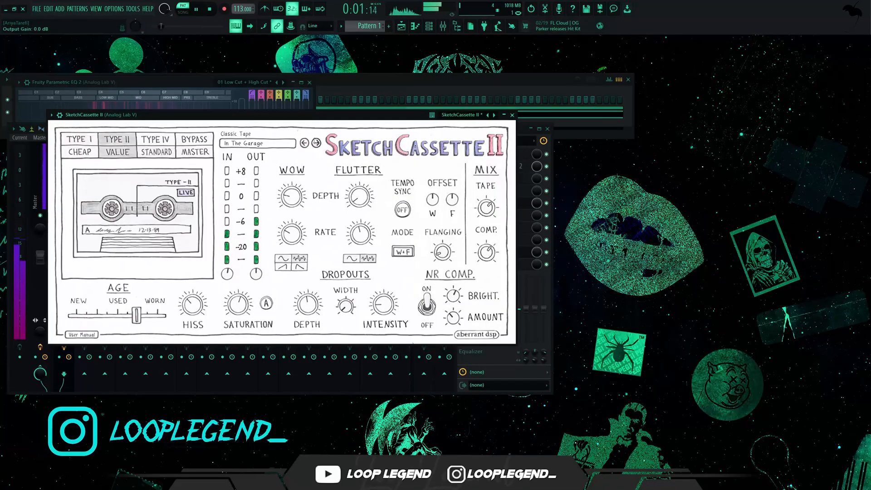
{"action": "left_click", "coordinate": [316, 143]}
{"action": "left_click", "coordinate": [316, 143]}
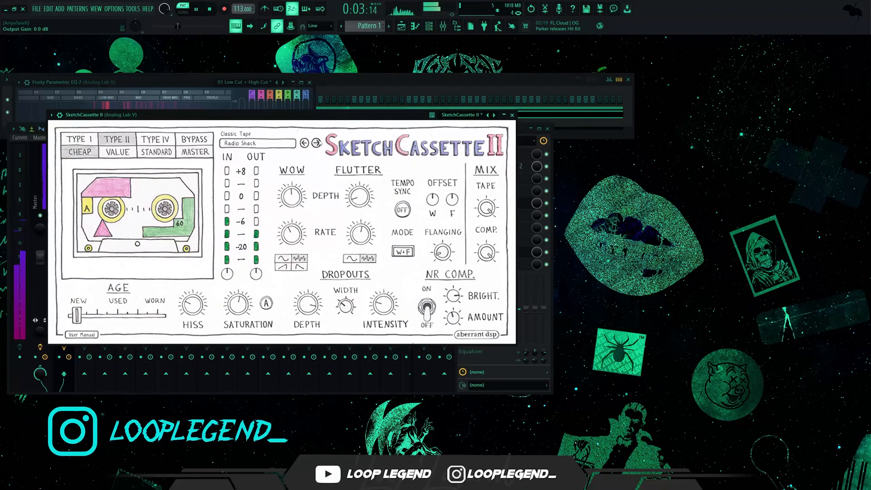
{"action": "key", "text": "Escape"}
Step: Add the ValhallaRoom reverb to the Analog Lab V mixer track and set its mix to 20.2%
{"action": "left_click", "coordinate": [469, 254]}
{"action": "mouse_move", "coordinate": [476, 406]}
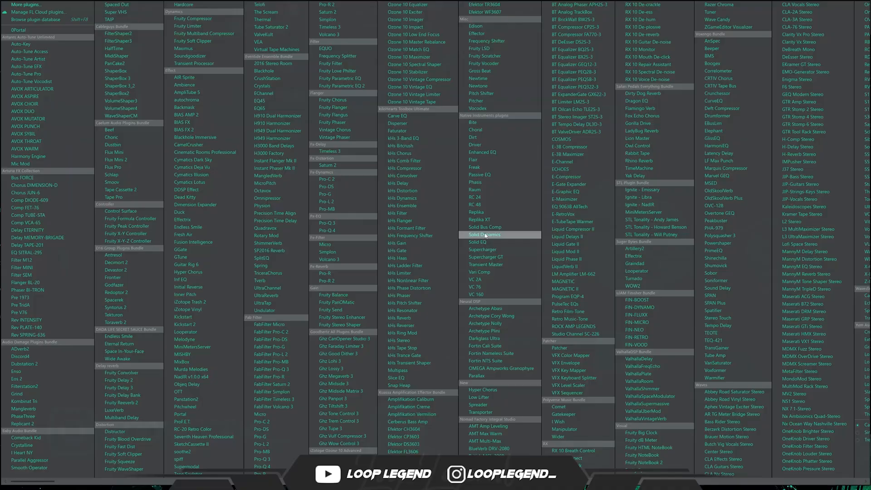
{"action": "left_click", "coordinate": [673, 383]}
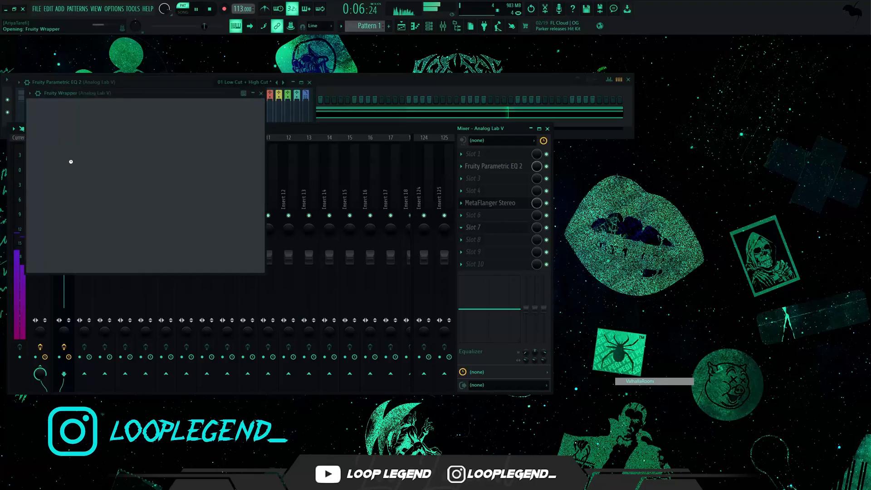
{"action": "left_click_drag", "start_coordinate": [54, 224], "coordinate": [48, 217]}
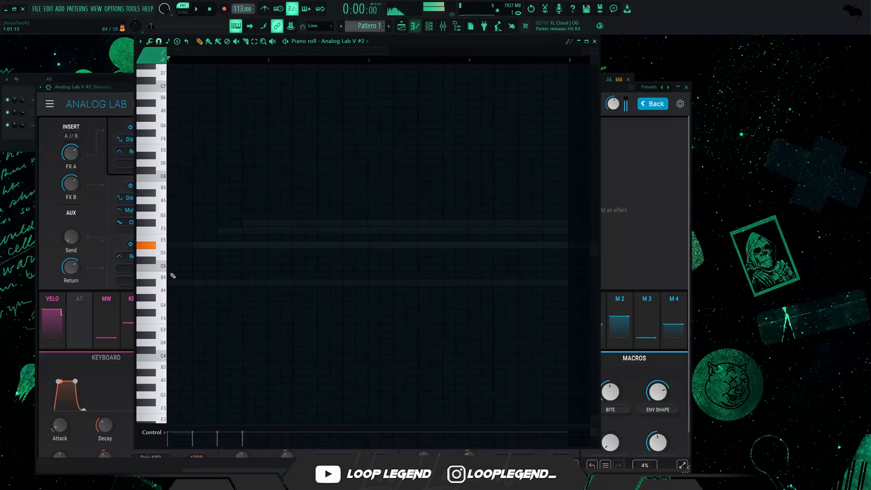
Step: Place a two-bar D#5 note at the start of the Analog Lab V #2 piano roll
{"action": "left_click_drag", "start_coordinate": [195, 245], "coordinate": [148, 238]}
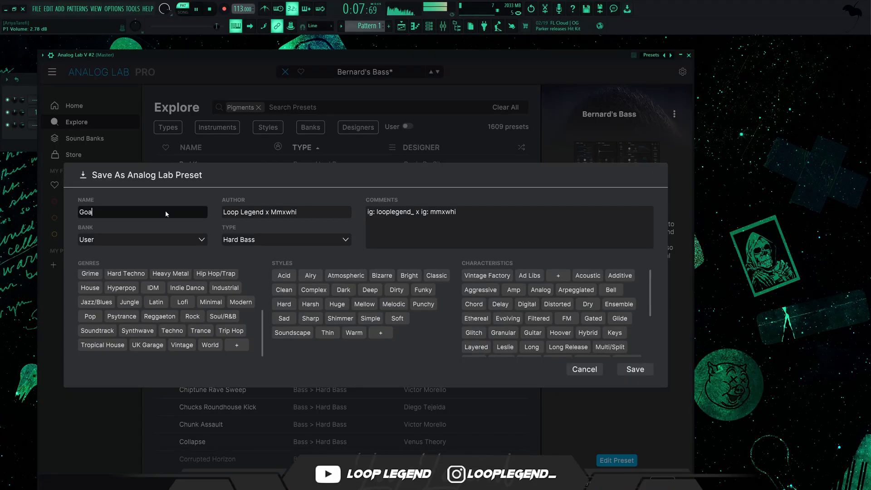
Step: Name the edited Bernard's Bass sound Goated Gms in the Analog Lab preset save form
{"action": "type", "text": "ted Gms"}
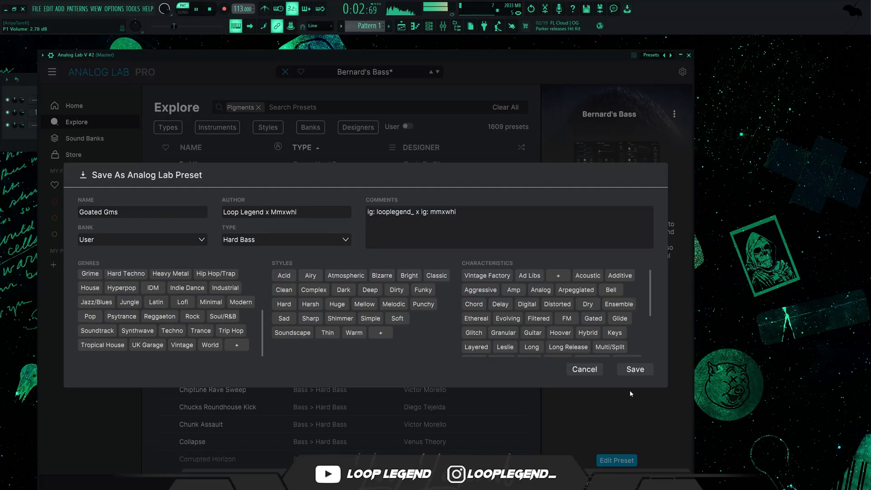
{"action": "key", "text": "Tab"}
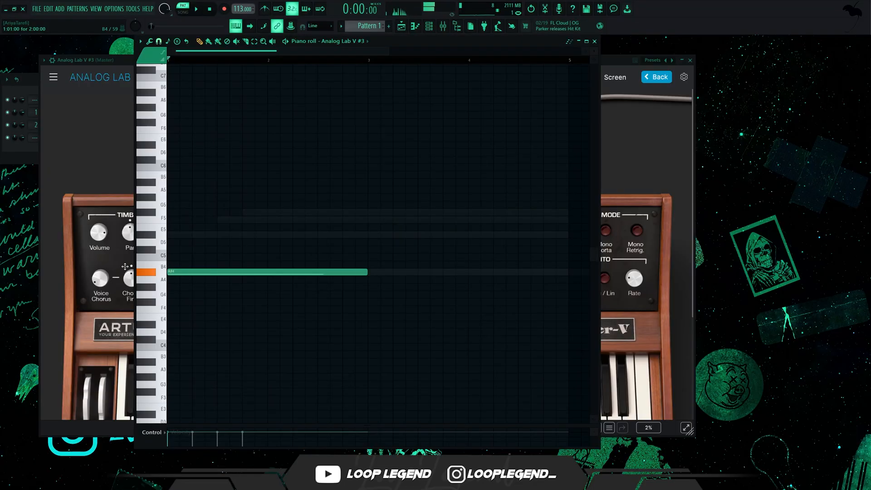
Step: Add a two-bar D#5 note in the Analog Lab V #3 piano roll, raise the A# note to A#5 and play them
{"action": "left_click", "coordinate": [184, 236]}
{"action": "mouse_move", "coordinate": [184, 224]}
{"action": "left_mouse_down"}
{"action": "mouse_move", "coordinate": [187, 292]}
{"action": "mouse_move", "coordinate": [289, 140]}
{"action": "left_mouse_up"}
{"action": "key", "text": "ctrl+Up"}
{"action": "key", "text": "space"}
{"action": "left_click", "coordinate": [335, 176], "text": "ctrl"}
{"action": "left_click_drag", "start_coordinate": [366, 164], "coordinate": [354, 246]}
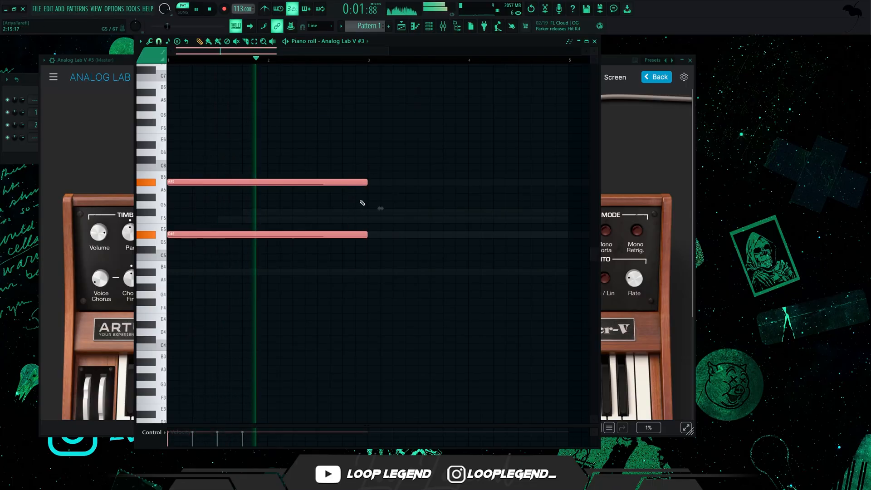
Step: Stop playback, shorten the A#5 and D#5 notes to one bar and add a one-bar F5 note
{"action": "key", "text": "space"}
{"action": "left_click_drag", "start_coordinate": [368, 182], "coordinate": [262, 188]}
{"action": "left_click", "coordinate": [217, 219]}
{"action": "left_click", "coordinate": [160, 221]}
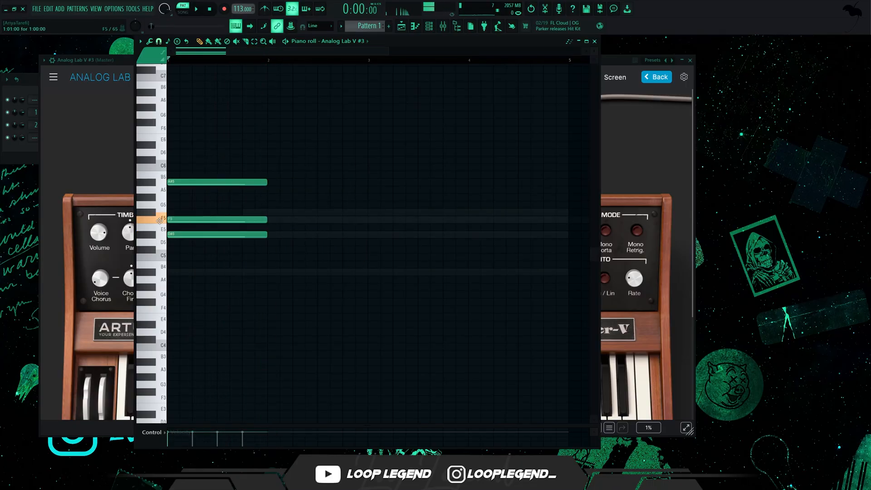
Step: Rework the one-bar chord into D#5, G#5, F6 and F#6, raising the F and F# notes one octave, and play it
{"action": "left_click", "coordinate": [171, 213]}
{"action": "left_click_drag", "start_coordinate": [182, 205], "coordinate": [206, 223]}
{"action": "right_click", "coordinate": [190, 182]}
{"action": "key", "text": "ctrl+Up"}
{"action": "key", "text": "space"}
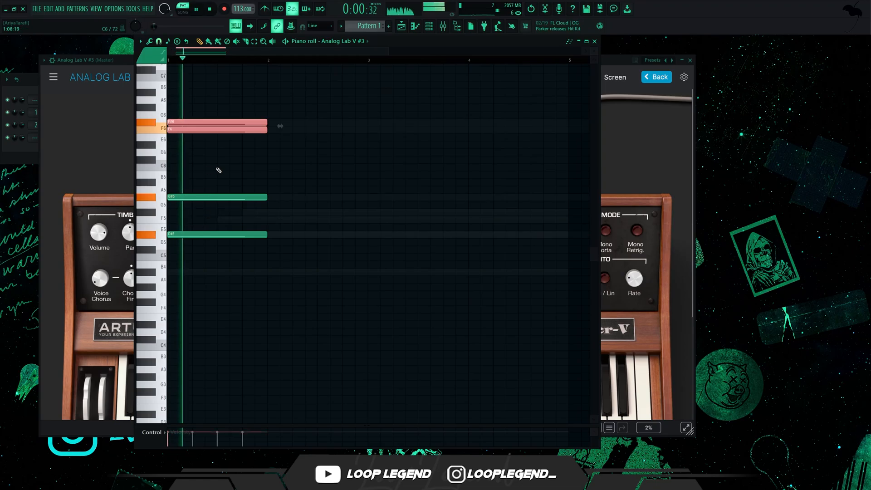
Step: Duplicate the one-bar chord directly after itself to fill the second bar and toggle playback
{"action": "left_click", "coordinate": [297, 180], "text": "ctrl"}
{"action": "key", "text": "ctrl+b"}
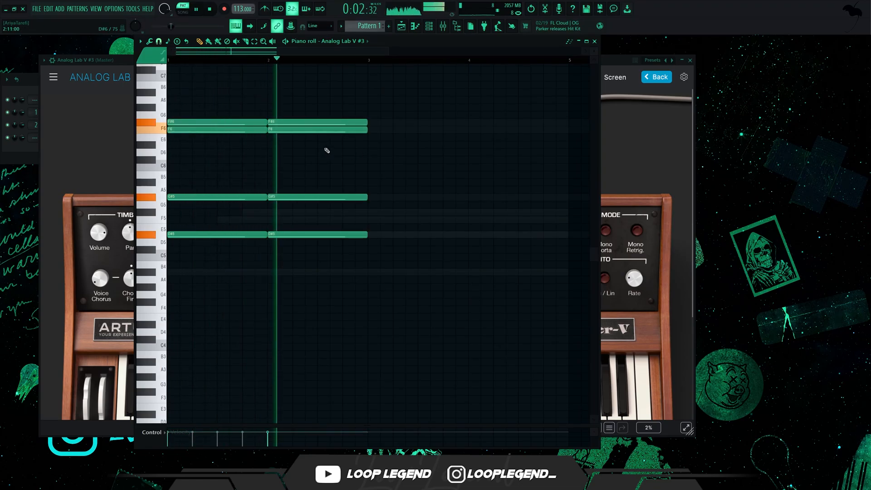
{"action": "key", "text": "space"}
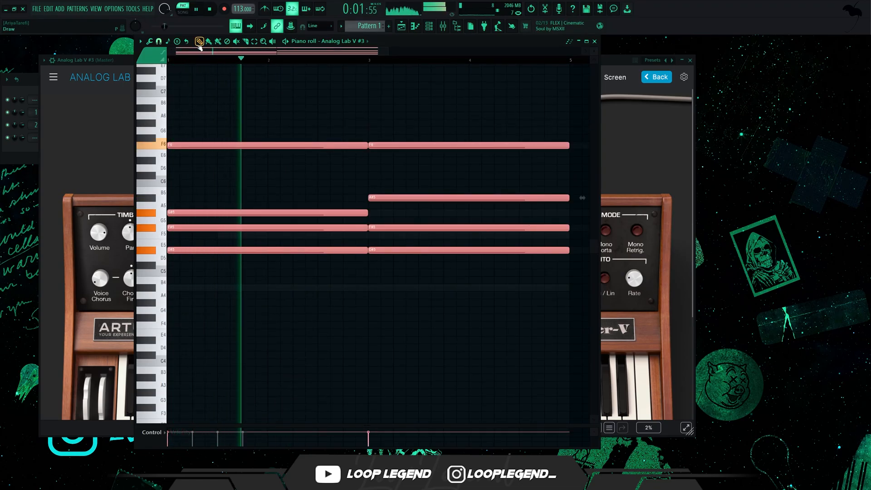
{"action": "scroll", "coordinate": [356, 261], "scroll_direction": "down", "scroll_amount": 1, "text": "ctrl"}
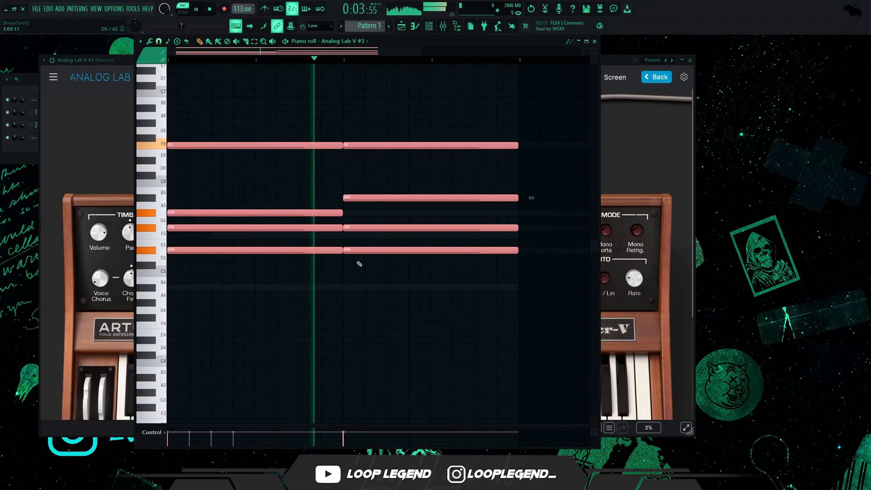
{"action": "scroll", "coordinate": [373, 256], "scroll_direction": "up", "scroll_amount": 2}
{"action": "scroll", "coordinate": [374, 248], "scroll_direction": "down", "scroll_amount": 1, "text": "ctrl"}
{"action": "left_click", "coordinate": [316, 265], "text": "ctrl"}
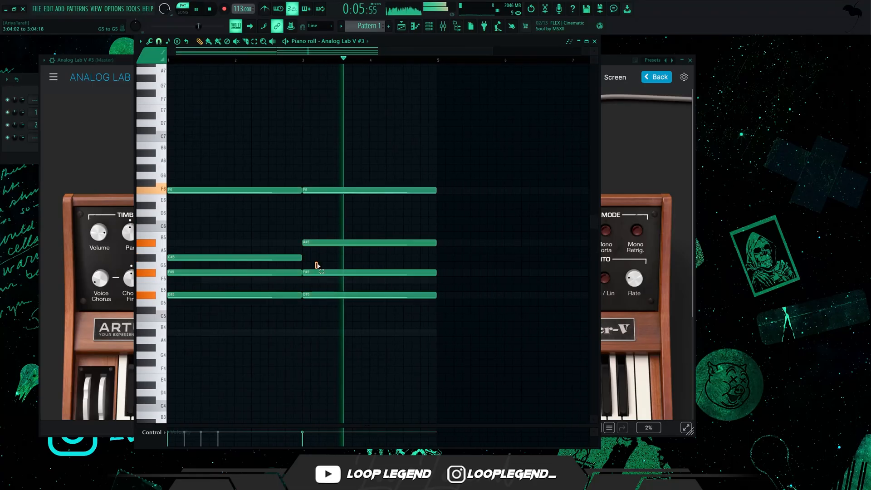
{"action": "left_click_drag", "start_coordinate": [279, 258], "coordinate": [217, 245]}
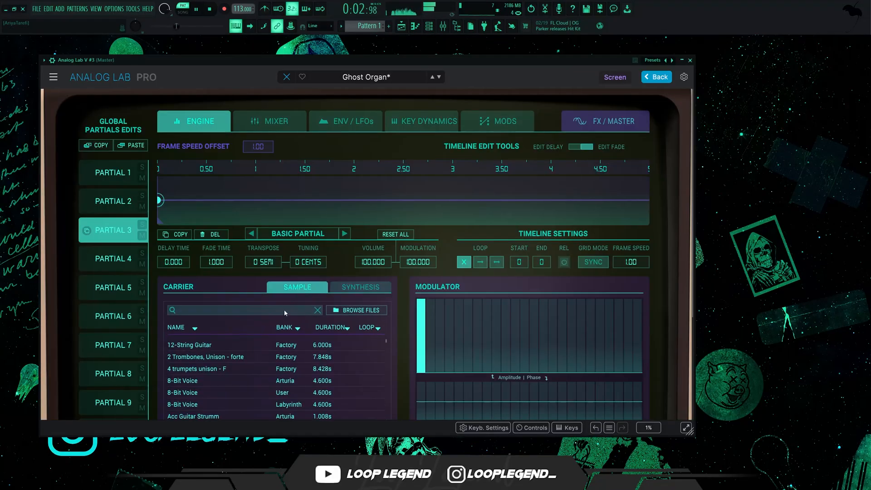
Step: Load the Flute - [Demin] sample from the Silbon Multi Kit's Flute folder as the carrier of Partial 3
{"action": "left_click", "coordinate": [360, 313]}
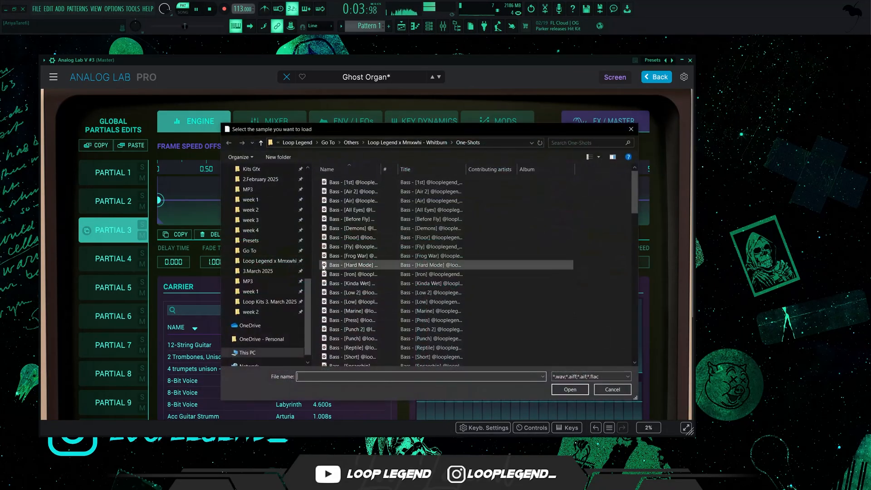
{"action": "left_click", "coordinate": [379, 144]}
{"action": "left_click", "coordinate": [398, 143]}
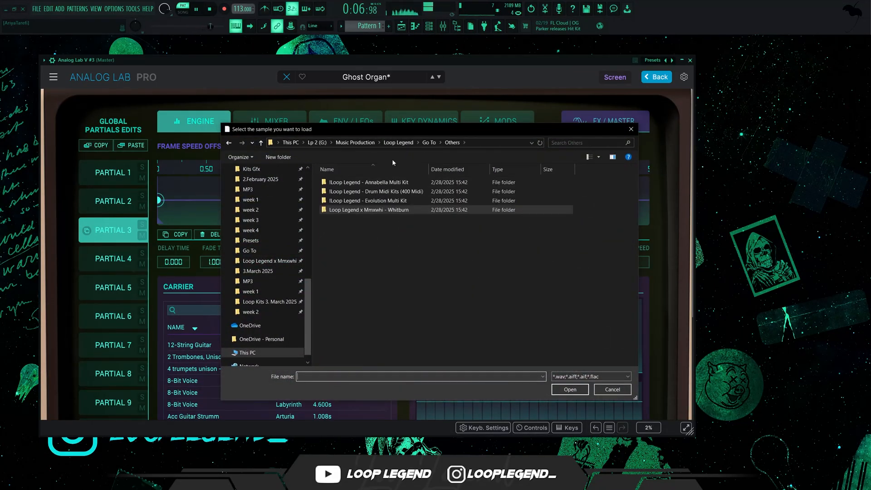
{"action": "left_click", "coordinate": [429, 142]}
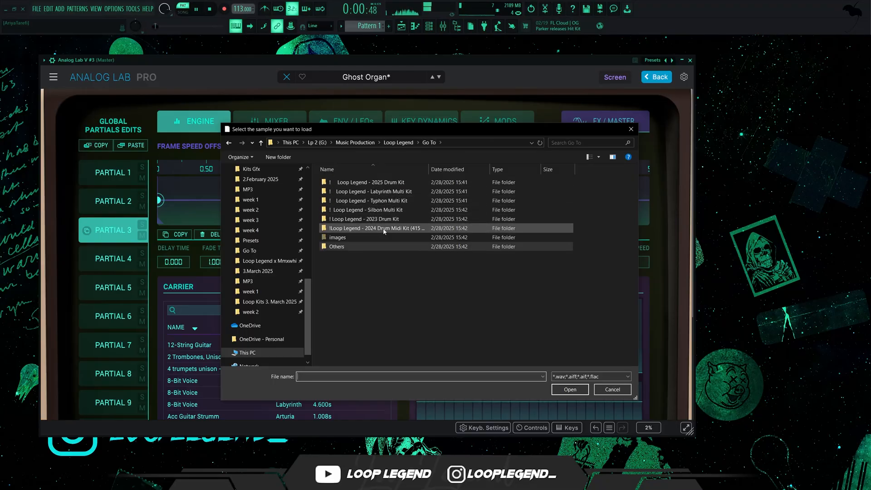
{"action": "double_click", "coordinate": [389, 211]}
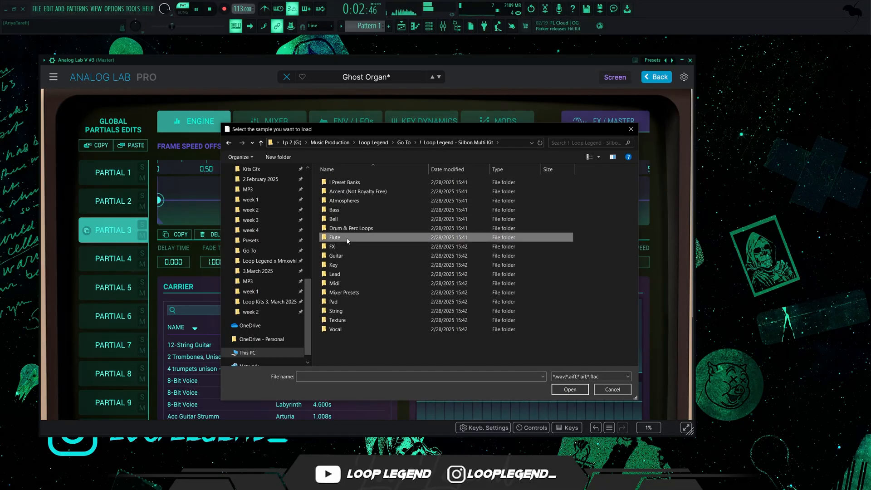
{"action": "double_click", "coordinate": [347, 237]}
{"action": "double_click", "coordinate": [369, 192]}
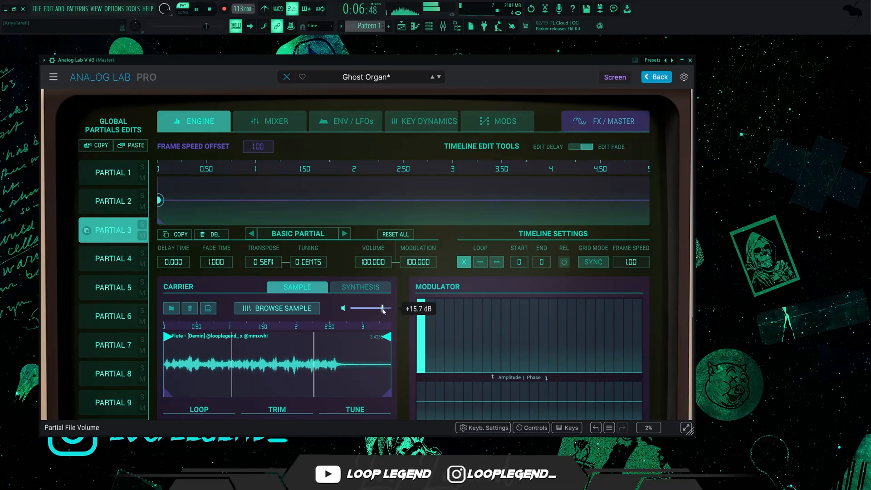
{"action": "scroll", "coordinate": [346, 323], "scroll_direction": "down", "scroll_amount": 3}
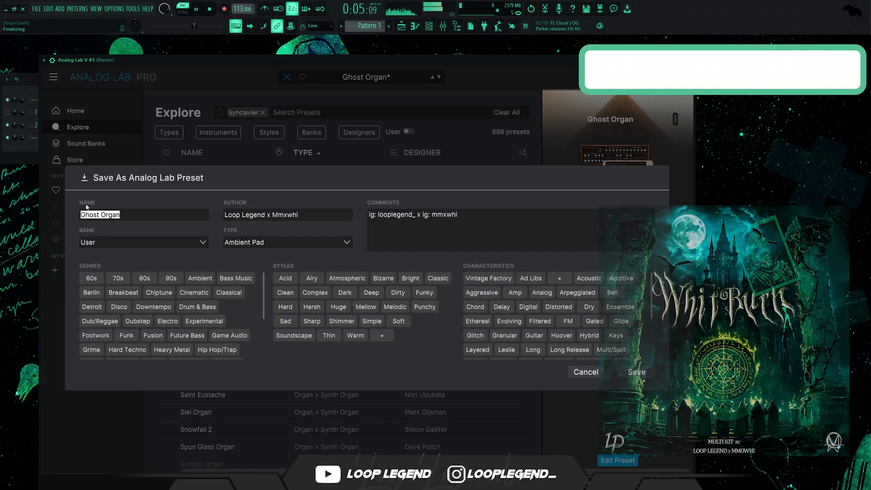
Step: Enter Flute in the preset name for the edited Ghost Organ sound
{"action": "type", "text": "Flute"}
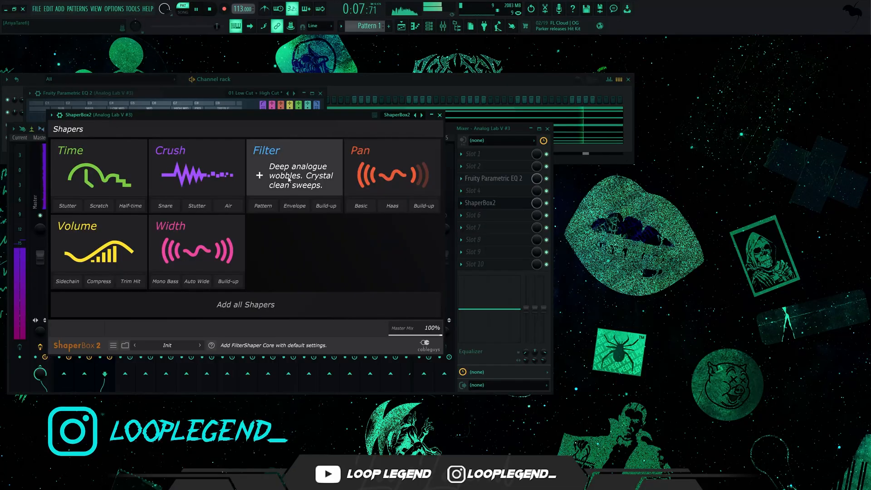
Step: Add a Filter shaper in ShaperBox2 with the falling ramp cutoff wave and set its length to 2 Bars (8/4)
{"action": "left_click", "coordinate": [286, 175]}
{"action": "left_click", "coordinate": [167, 312]}
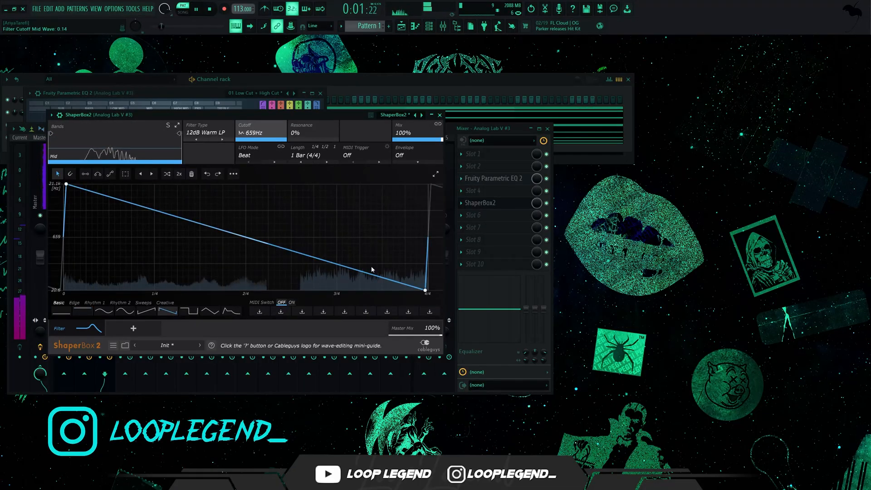
{"action": "left_click", "coordinate": [327, 162]}
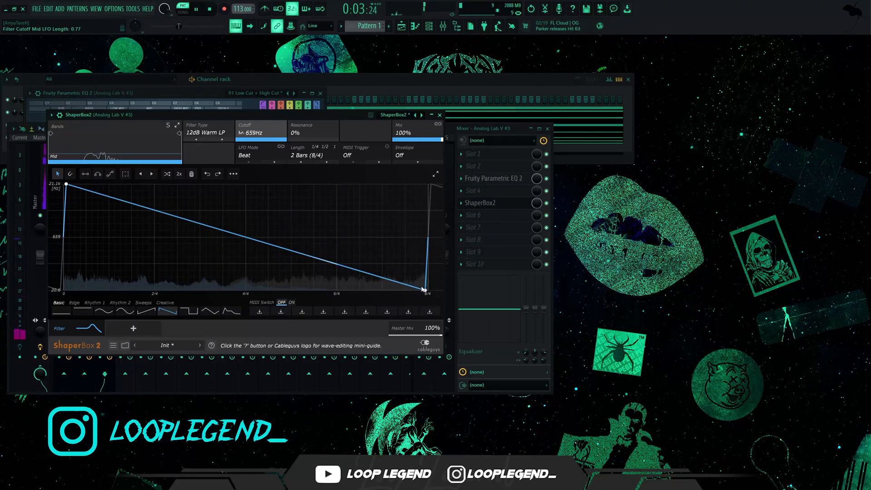
Step: Check the Fruity Parametric EQ 2 curve on the Analog Lab V #3 mixer track and return to the ShaperBox2 filter
{"action": "left_click", "coordinate": [499, 180]}
{"action": "left_click", "coordinate": [499, 180]}
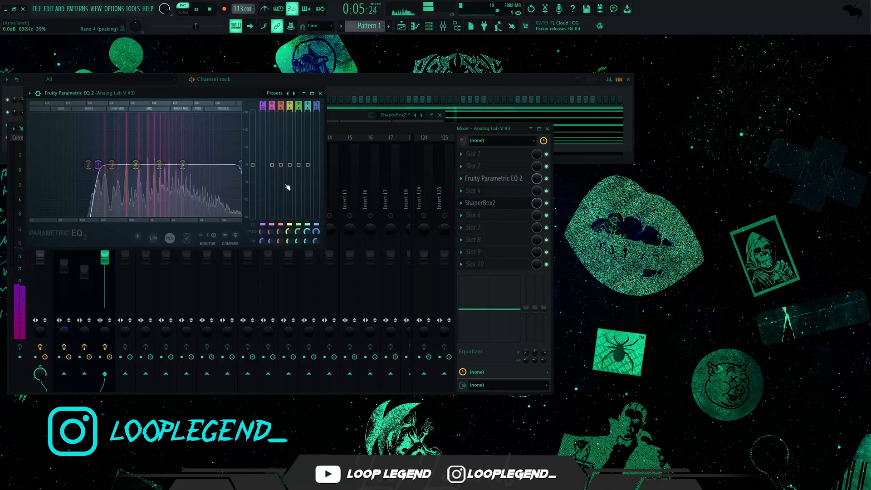
{"action": "left_click", "coordinate": [482, 205]}
{"action": "left_click", "coordinate": [482, 205]}
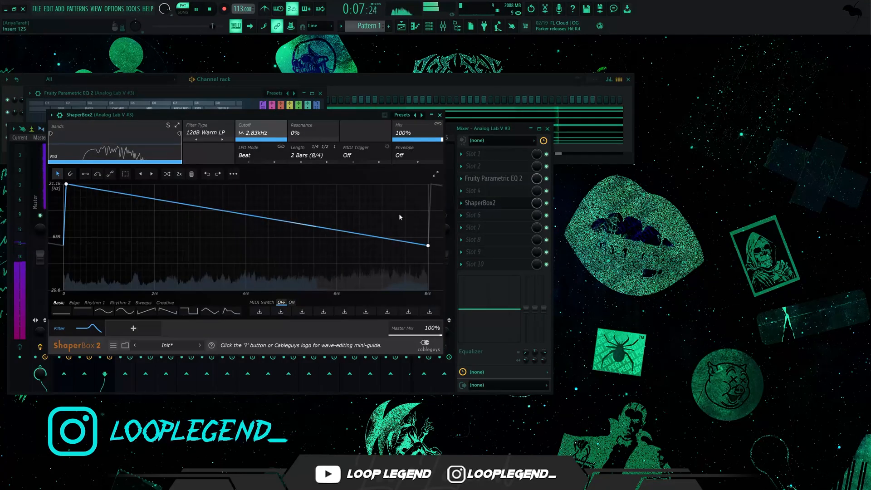
Step: Shift the peak point of the falling ShaperBox2 cutoff wave slightly later and lower
{"action": "left_click_drag", "start_coordinate": [66, 183], "coordinate": [85, 194]}
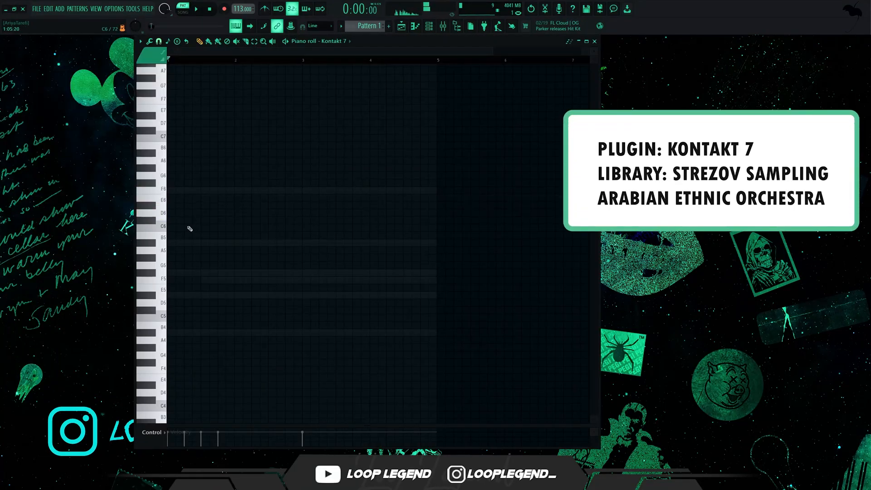
Step: Place short notes in the Kontakt 7 piano roll: C6 in bar 1, D6 late in bar 3, and D#6 and E6 in bar 4
{"action": "left_click", "coordinate": [181, 227]}
{"action": "right_click", "coordinate": [195, 230]}
{"action": "key", "text": "space"}
{"action": "left_click", "coordinate": [202, 228]}
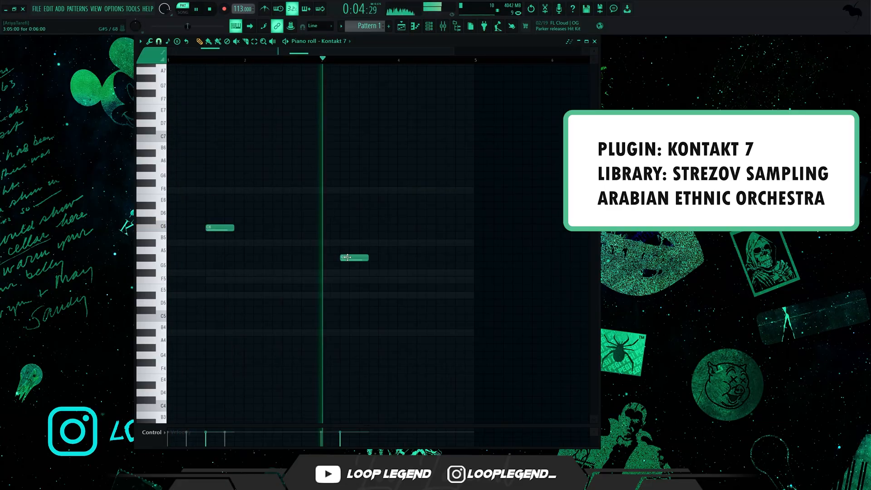
{"action": "right_click", "coordinate": [355, 254]}
{"action": "left_click", "coordinate": [381, 212]}
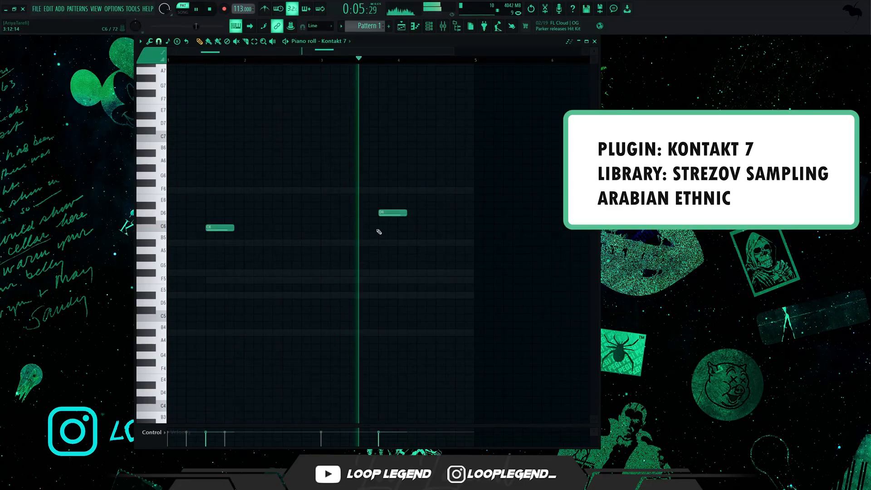
{"action": "left_click", "coordinate": [420, 204]}
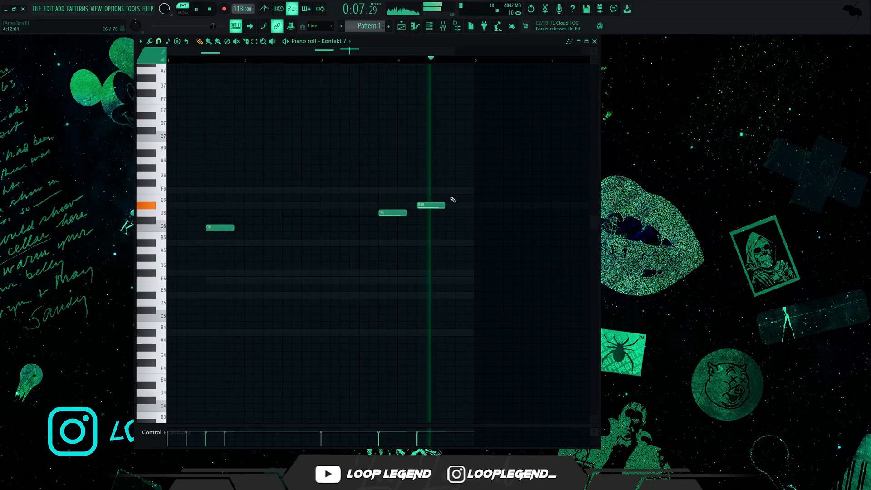
{"action": "left_click", "coordinate": [452, 198]}
Step: Audition the phrase from bar 3, delete the D6 note and lower the D#6 note in bar 4 to A#5
{"action": "left_click", "coordinate": [323, 60]}
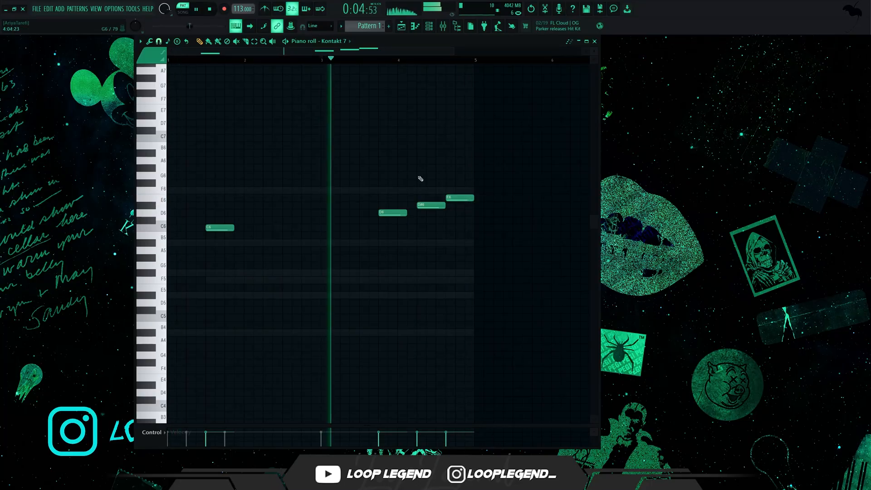
{"action": "scroll", "coordinate": [435, 243], "scroll_direction": "up", "scroll_amount": 2}
{"action": "right_click", "coordinate": [363, 214]}
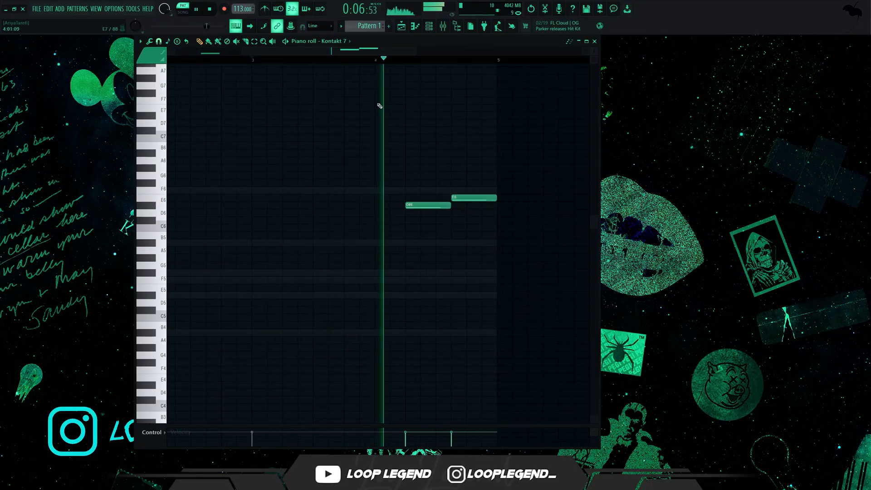
{"action": "key", "text": "space"}
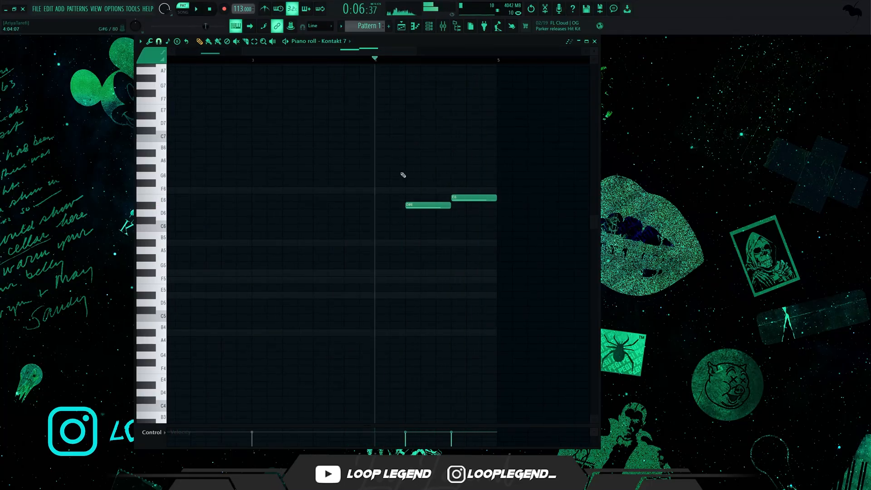
{"action": "scroll", "coordinate": [403, 175], "scroll_direction": "down", "scroll_amount": 1}
{"action": "left_click_drag", "start_coordinate": [381, 205], "coordinate": [385, 249]}
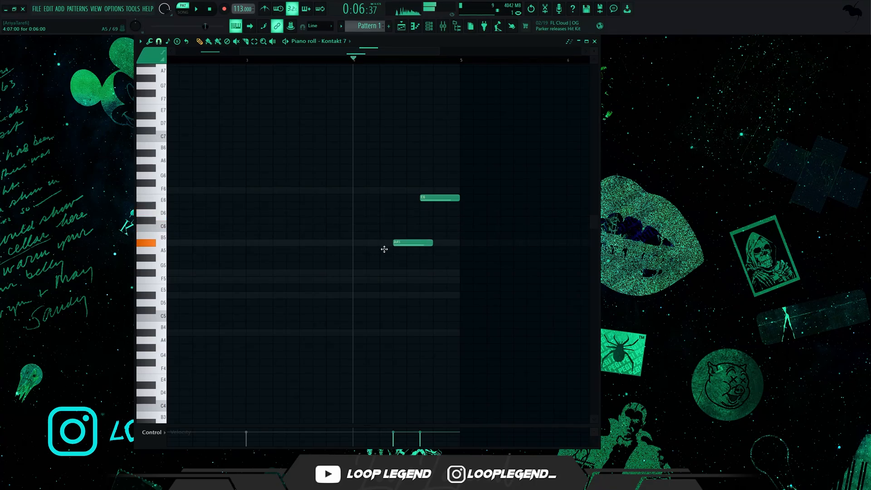
{"action": "key", "text": "space"}
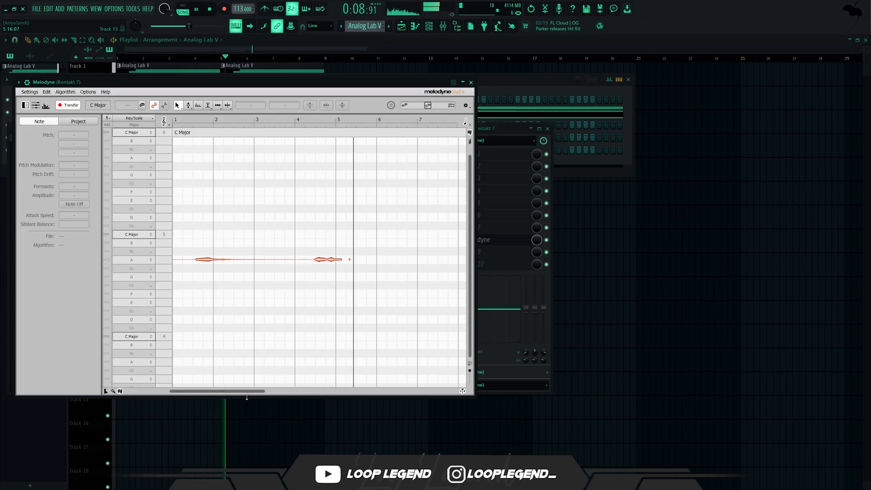
Step: Finish transferring the Kontakt 7 audio into Melodyne and set its scale to Eb Minor
{"action": "key", "text": "space"}
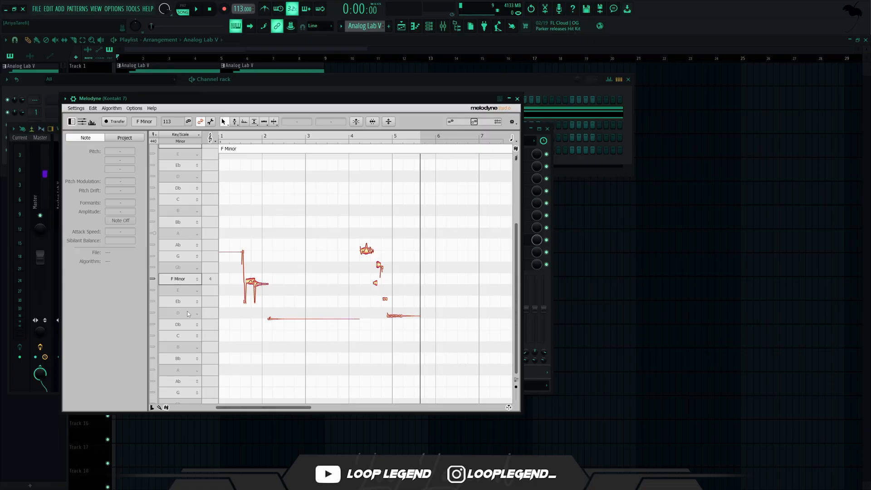
{"action": "left_click", "coordinate": [191, 307]}
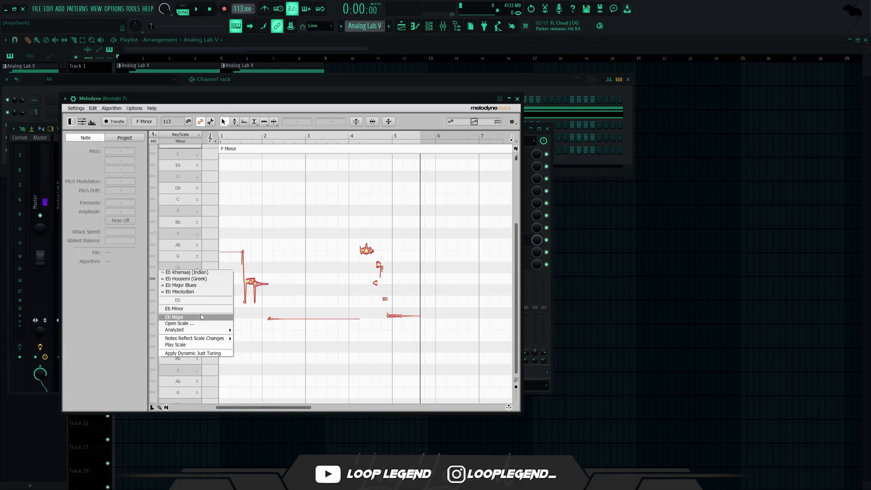
{"action": "left_click", "coordinate": [203, 318]}
{"action": "left_click", "coordinate": [187, 291]}
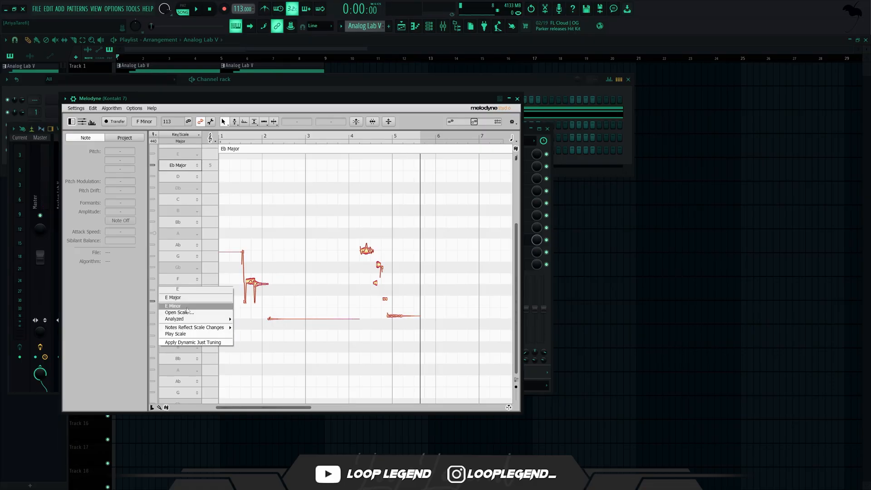
{"action": "left_click", "coordinate": [187, 310]}
{"action": "left_click", "coordinate": [187, 302]}
{"action": "left_click", "coordinate": [187, 317]}
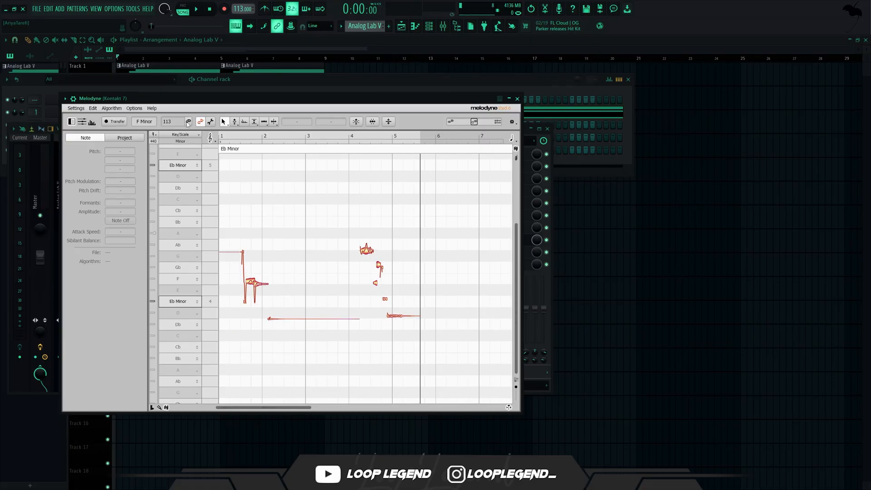
Step: Switch the audio to the Polyphonic Sustain algorithm and raise the short bar 1 note near G to Ab 4
{"action": "left_click", "coordinate": [111, 108]}
{"action": "left_click", "coordinate": [123, 142]}
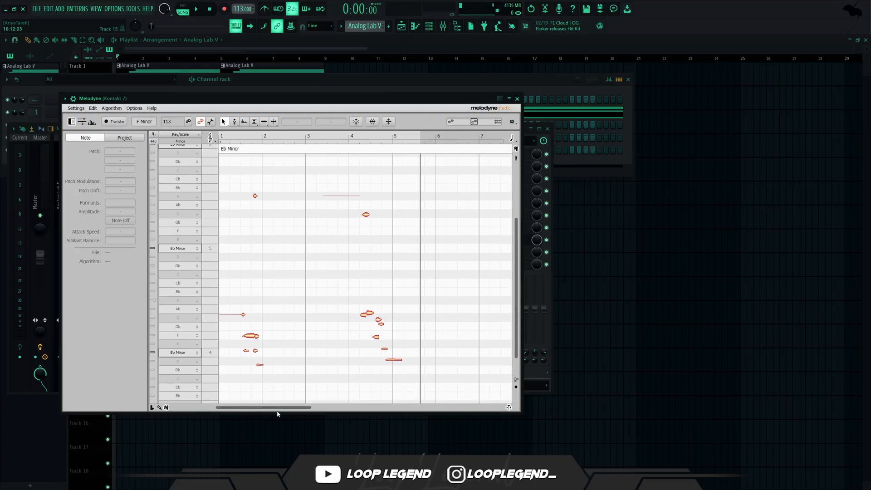
{"action": "scroll", "coordinate": [265, 340], "scroll_direction": "up", "scroll_amount": 3}
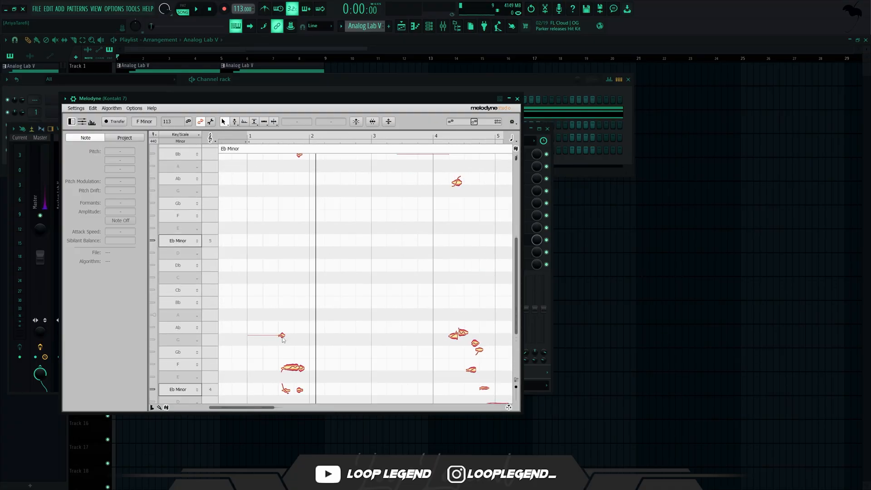
{"action": "left_click_drag", "start_coordinate": [282, 337], "coordinate": [282, 332]}
{"action": "left_click", "coordinate": [293, 371]}
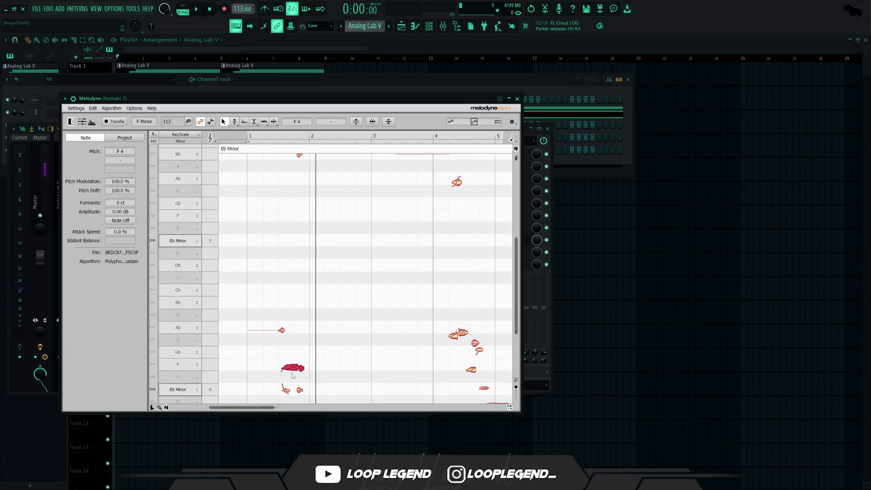
Step: Select the whole group of bar 4 notes, lower them together by two semitones and audition the result
{"action": "left_click_drag", "start_coordinate": [432, 386], "coordinate": [304, 164]}
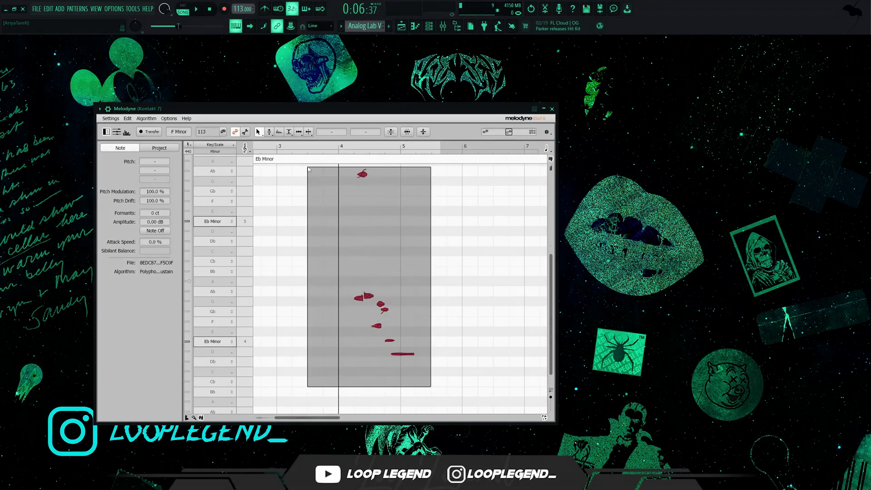
{"action": "left_click_drag", "start_coordinate": [369, 296], "coordinate": [367, 313]}
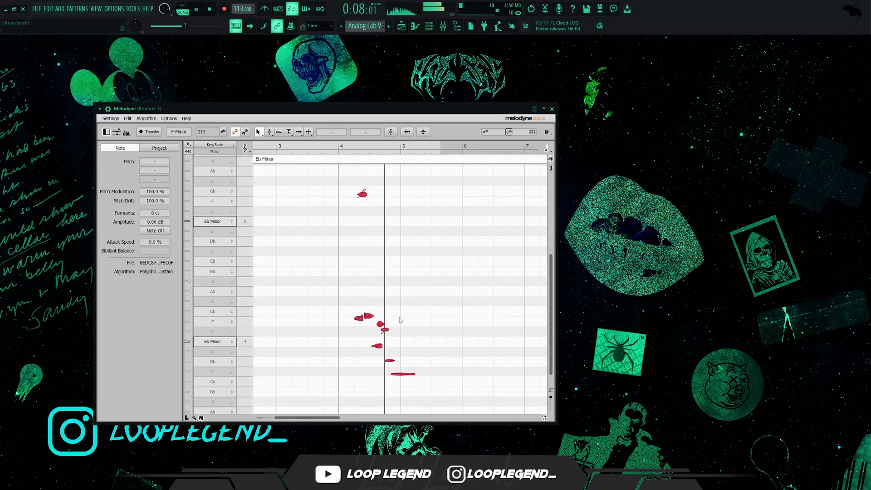
{"action": "key", "text": "space"}
Step: Lower the short E note in bar 4 to Eb 4 and pull down the long note ending the phrase, auditioning the changes
{"action": "scroll", "coordinate": [354, 205], "scroll_direction": "up", "scroll_amount": 2}
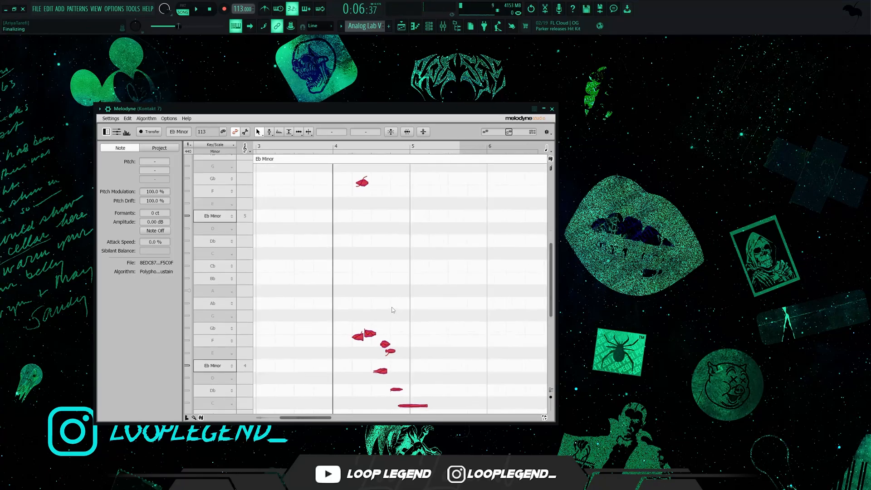
{"action": "left_click_drag", "start_coordinate": [413, 320], "coordinate": [393, 372]}
{"action": "key", "text": "space"}
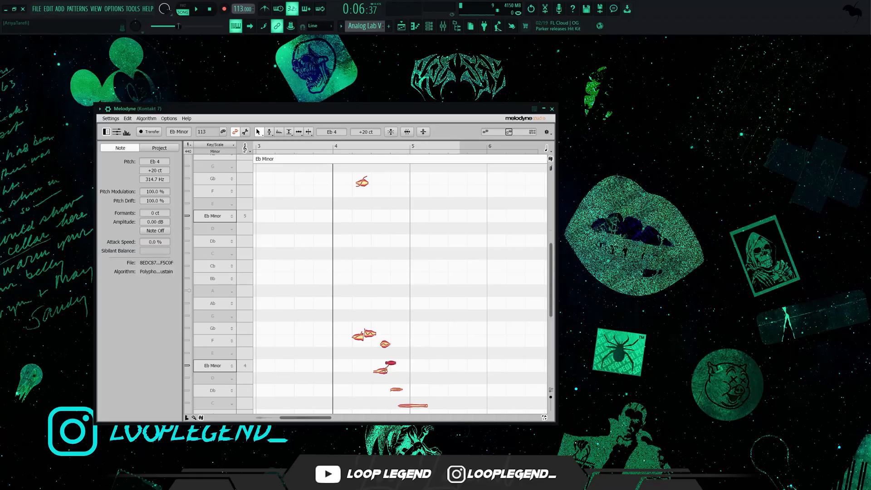
{"action": "key", "text": "space"}
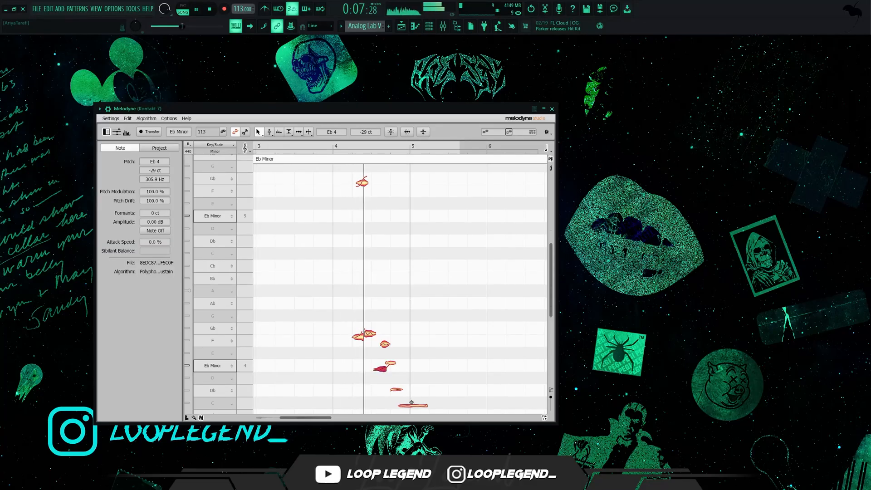
{"action": "scroll", "coordinate": [412, 402], "scroll_direction": "down", "scroll_amount": 4}
{"action": "key", "text": "space"}
{"action": "left_click_drag", "start_coordinate": [412, 355], "coordinate": [412, 375]}
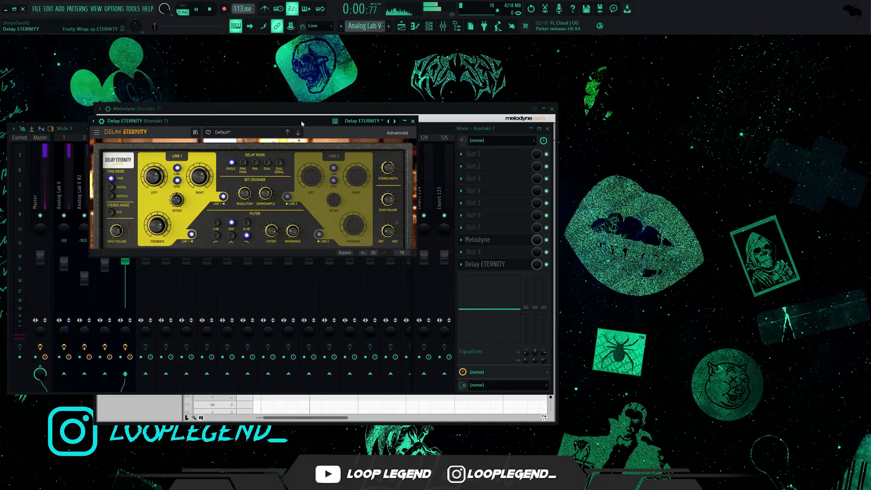
Step: Move the Delay ETERNITY window aside and listen to the Kontakt 7 track with the delay
{"action": "left_click_drag", "start_coordinate": [301, 121], "coordinate": [366, 147]}
{"action": "key", "text": "space"}
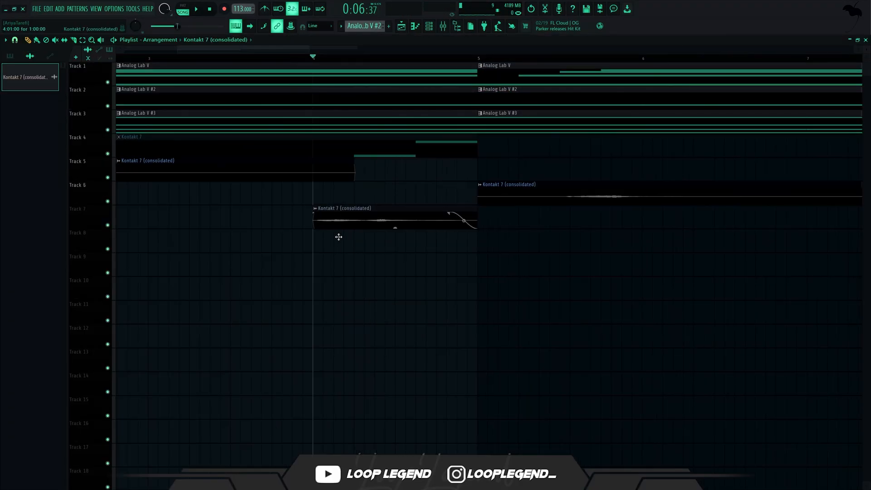
Step: Make the consolidated Kontakt 7 clip on Track 7 unique and extend it to a length of 1:10:00
{"action": "left_click", "coordinate": [313, 210]}
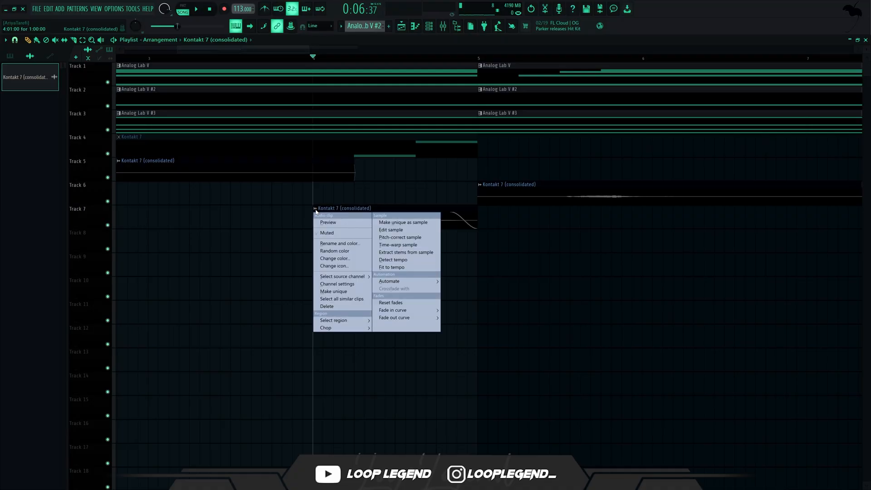
{"action": "left_click", "coordinate": [340, 291]}
{"action": "left_click_drag", "start_coordinate": [477, 212], "coordinate": [576, 203]}
Step: Set the unique clip's time-stretching mode to Stretch and delete its extra copy from Track 8
{"action": "left_click", "coordinate": [512, 233]}
{"action": "left_click", "coordinate": [513, 233]}
{"action": "double_click", "coordinate": [524, 233]}
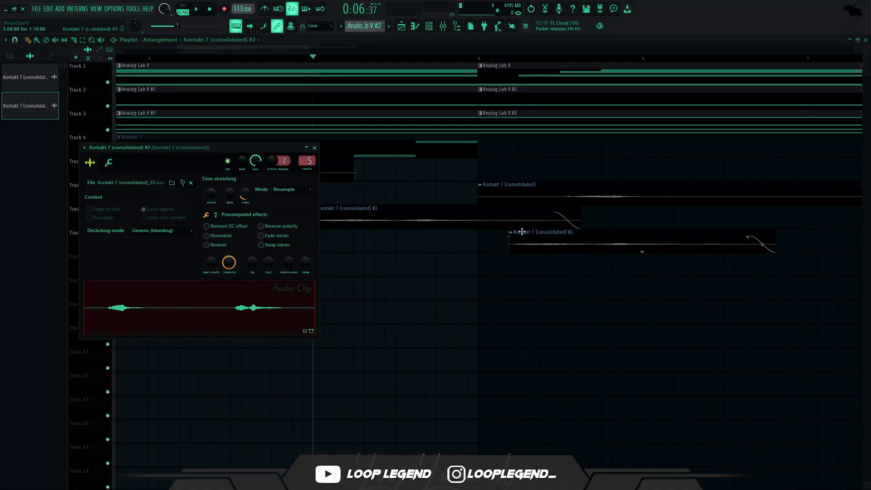
{"action": "scroll", "coordinate": [286, 192], "scroll_direction": "down", "scroll_amount": 1}
{"action": "key", "text": "space"}
{"action": "right_click", "coordinate": [526, 241]}
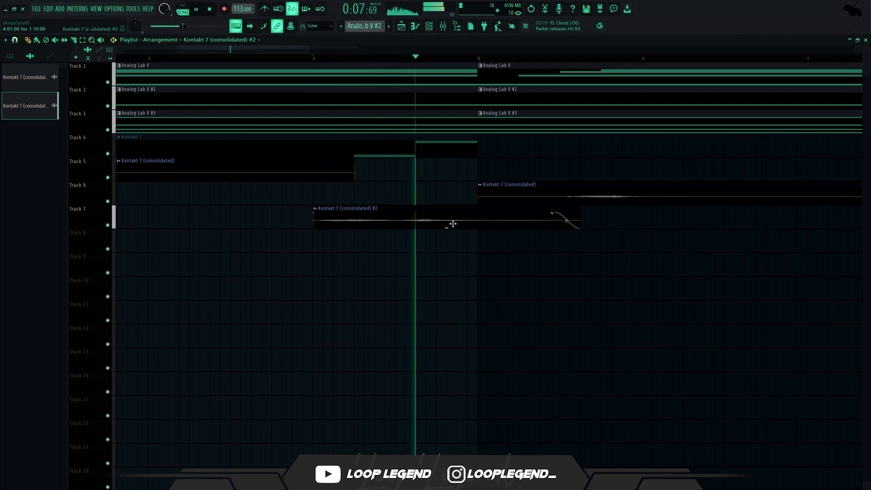
Step: Stretch the Track 7 clip to a length of 2:02:00 and play the arrangement to check it
{"action": "key", "text": "space"}
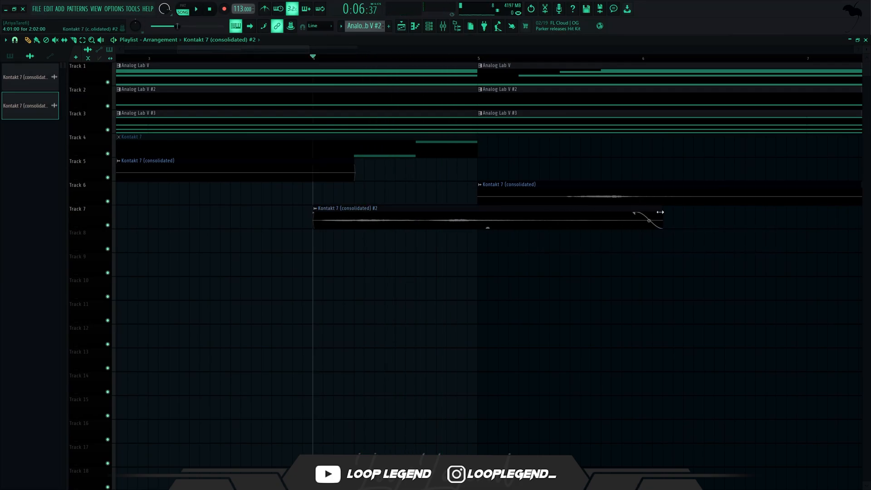
{"action": "key", "text": "space"}
{"action": "scroll", "coordinate": [253, 83], "scroll_direction": "down", "scroll_amount": 4}
{"action": "key", "text": "space"}
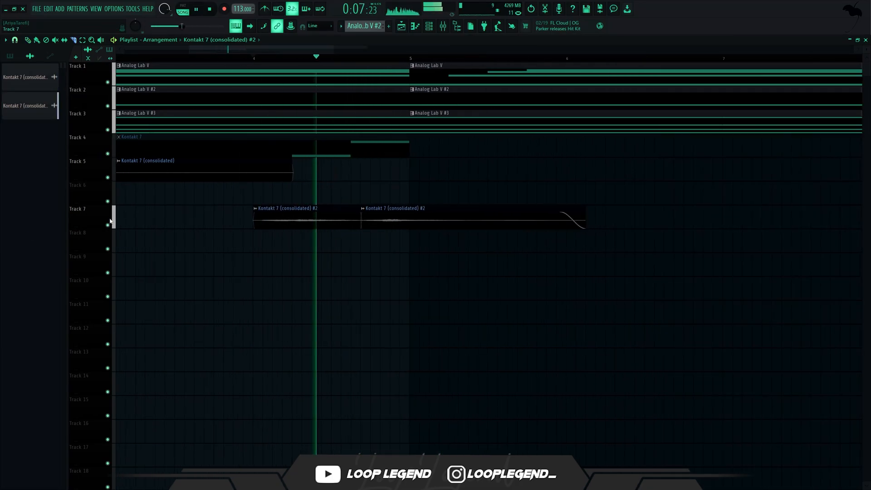
Step: Solo Track 7, split its clip at 4:12:00 and audition the two parts
{"action": "left_click", "coordinate": [107, 225], "text": "ctrl"}
{"action": "key", "text": "space"}
{"action": "key", "text": "space"}
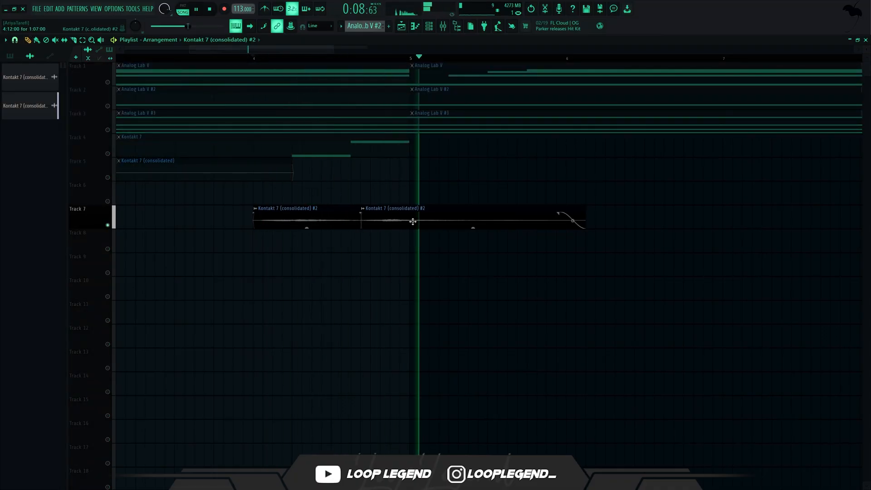
{"action": "key", "text": "space"}
{"action": "key", "text": "space"}
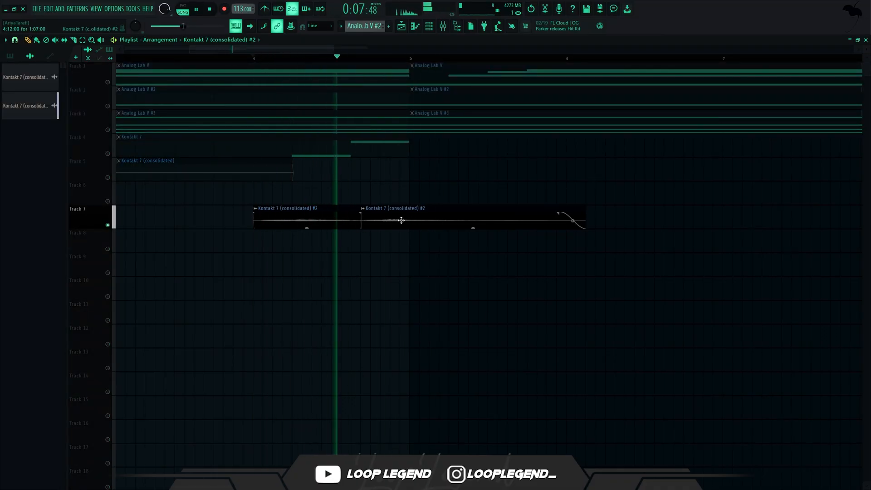
{"action": "key", "text": "space"}
Step: Make the second half of the split Track 7 clip unique and close its sample settings
{"action": "left_click", "coordinate": [364, 209]}
{"action": "key", "text": "u"}
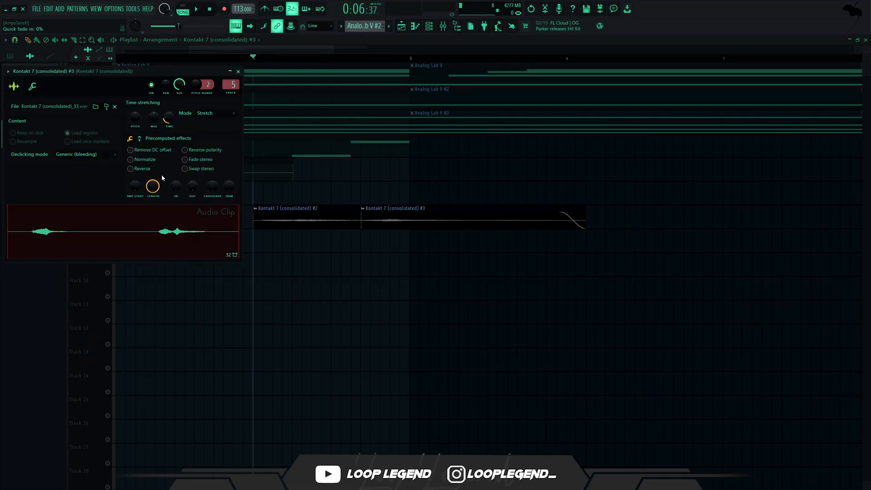
{"action": "key", "text": "Escape"}
Step: Slip the audio inside the second Track 7 clip while auditioning its timing
{"action": "key", "text": "space"}
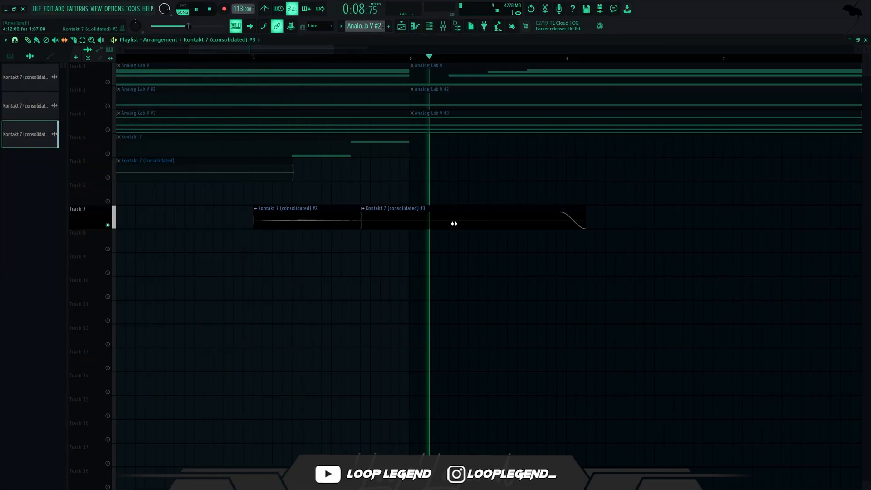
{"action": "key", "text": "space"}
{"action": "key", "text": "space"}
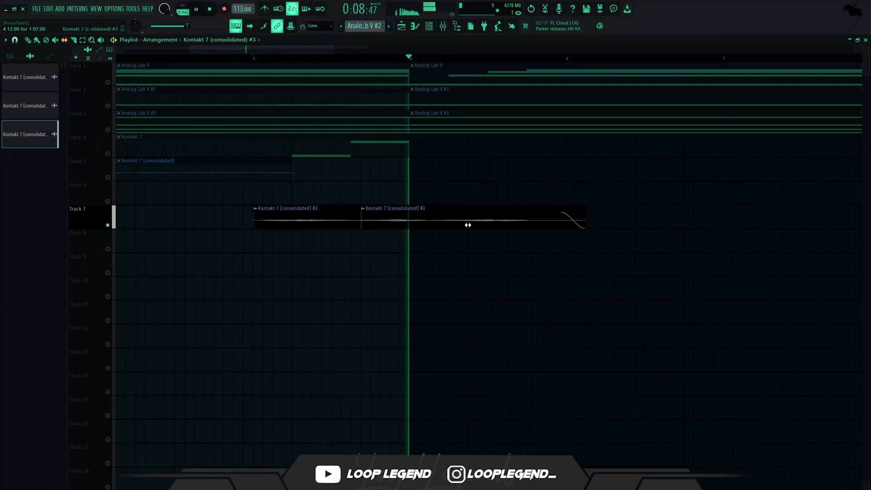
{"action": "key", "text": "space"}
{"action": "key", "text": "space"}
{"action": "left_click_drag", "start_coordinate": [466, 225], "coordinate": [401, 224]}
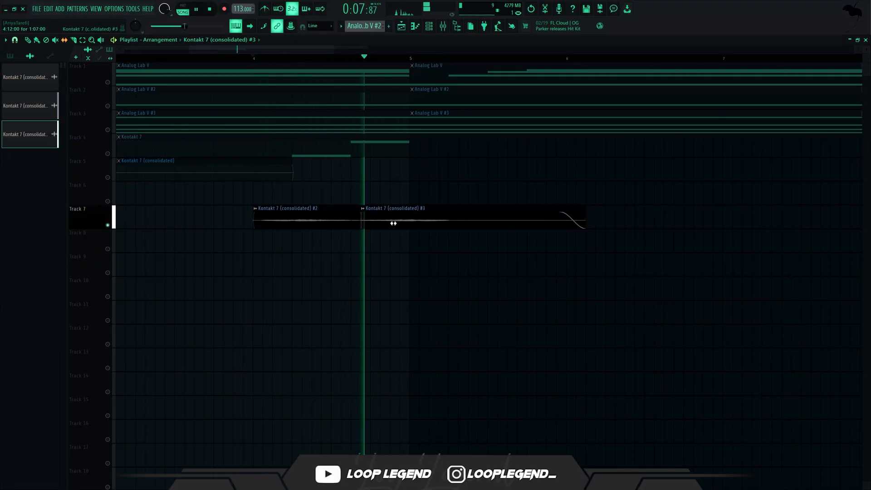
Step: Fine-tune the slipped audio, then move the second Track 7 clip to 4:09:00 so it crossfades with the first
{"action": "key", "text": "space"}
{"action": "key", "text": "space"}
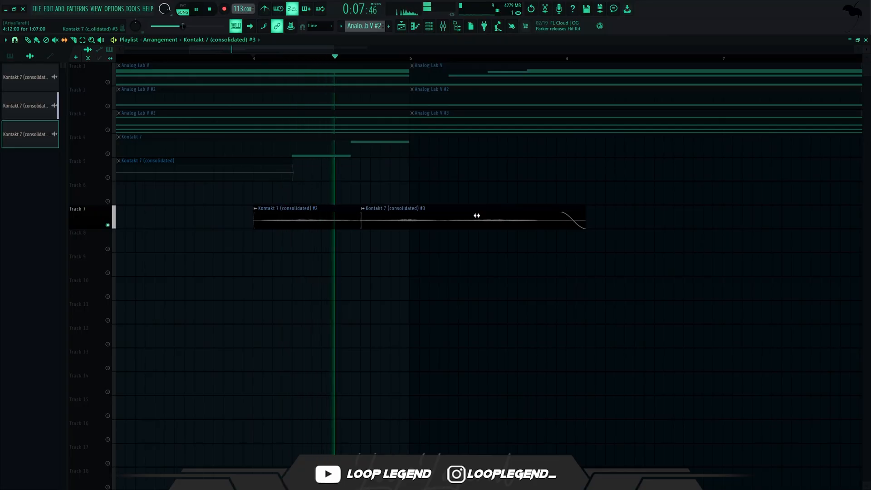
{"action": "key", "text": "space"}
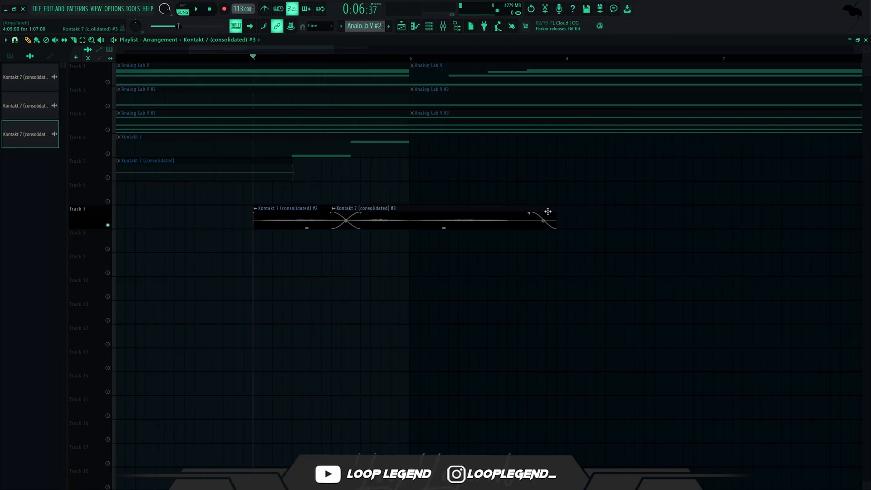
Step: Undo the last clip move and shorten the second Track 7 clip at 4:12:00 to three steps while auditioning it
{"action": "key", "text": "ctrl+z"}
{"action": "key", "text": "space"}
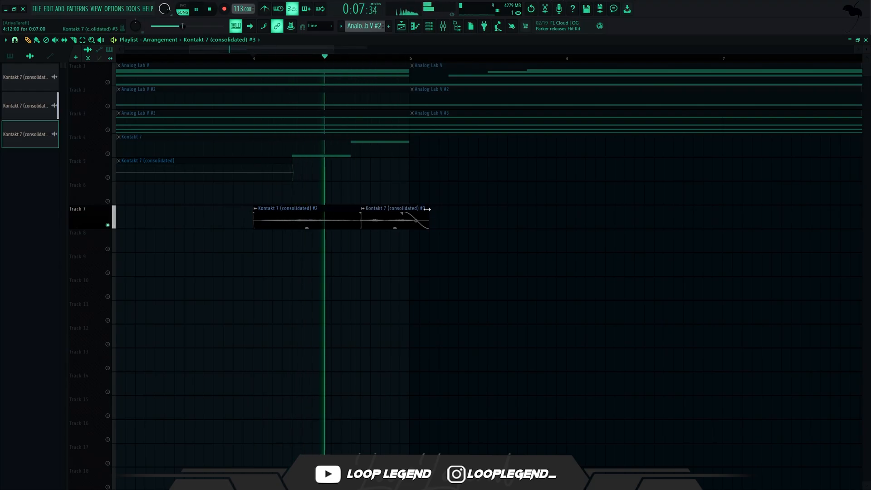
{"action": "key", "text": "space"}
{"action": "left_click_drag", "start_coordinate": [427, 209], "coordinate": [389, 208]}
{"action": "key", "text": "space"}
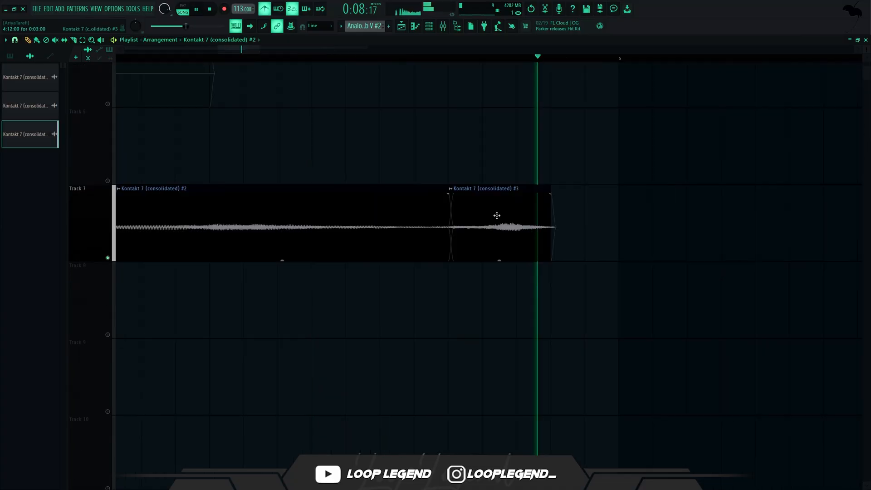
{"action": "key", "text": "space"}
Step: Duplicate the three-step Track 7 clip back to back from 4:15:00 until five copies follow the original
{"action": "key", "text": "space"}
{"action": "left_click_drag", "start_coordinate": [505, 218], "coordinate": [602, 220]}
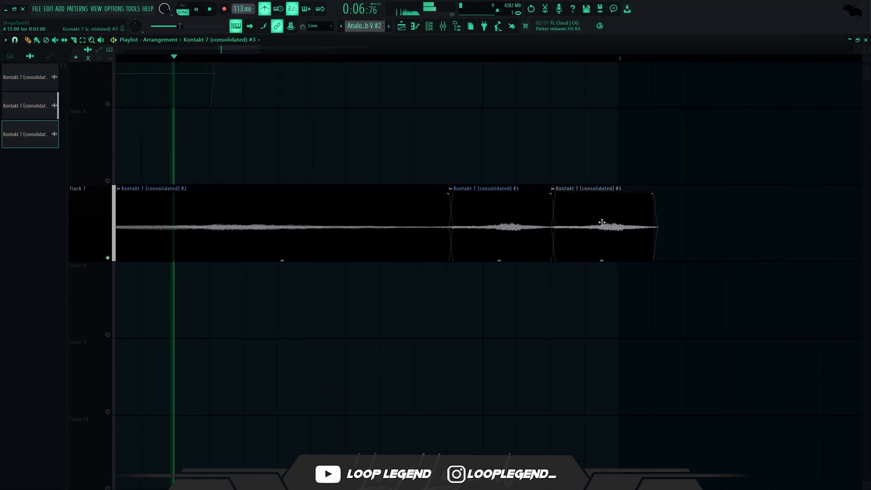
{"action": "key", "text": "space"}
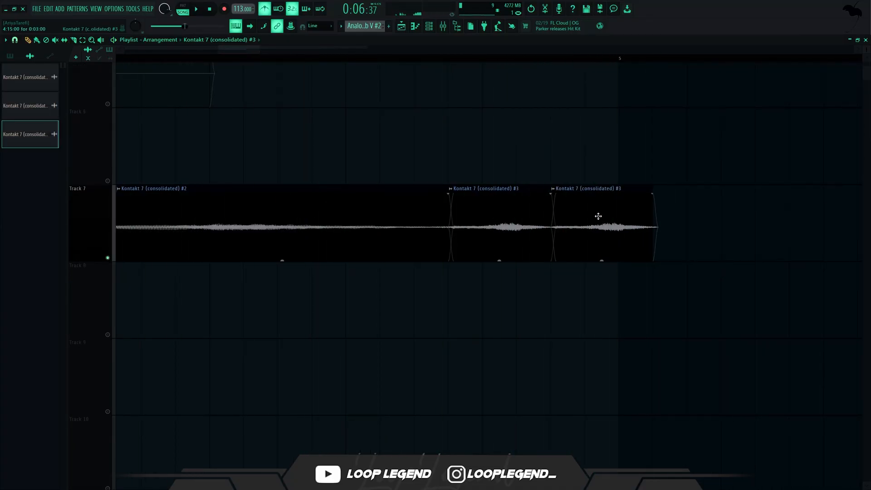
{"action": "scroll", "coordinate": [599, 216], "scroll_direction": "down", "scroll_amount": 4}
{"action": "left_click_drag", "start_coordinate": [623, 211], "coordinate": [606, 222]}
{"action": "left_click_drag", "start_coordinate": [714, 219], "coordinate": [686, 230]}
Step: Fade the five copies with gains of -2.7, -4.8, -7.2, -10.8 and -14.3 dB, and audition them with the metronome off
{"action": "left_click_drag", "start_coordinate": [773, 107], "coordinate": [564, 260]}
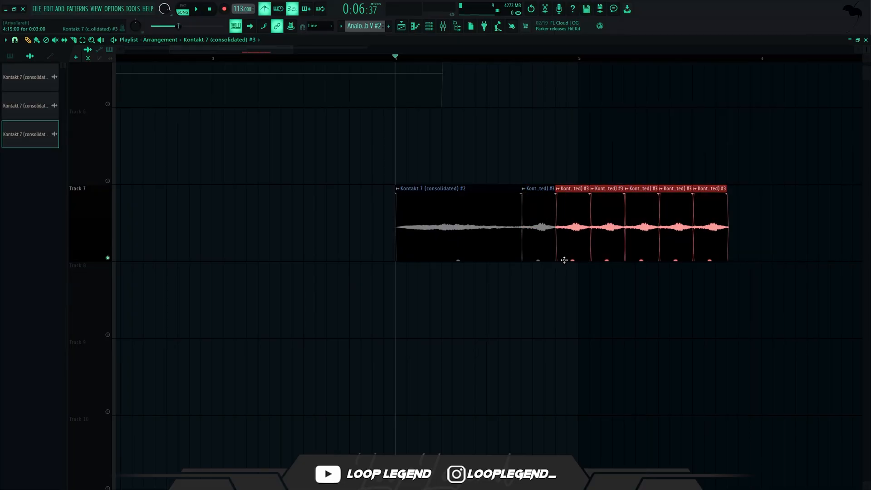
{"action": "left_click_drag", "start_coordinate": [797, 185], "coordinate": [612, 259]}
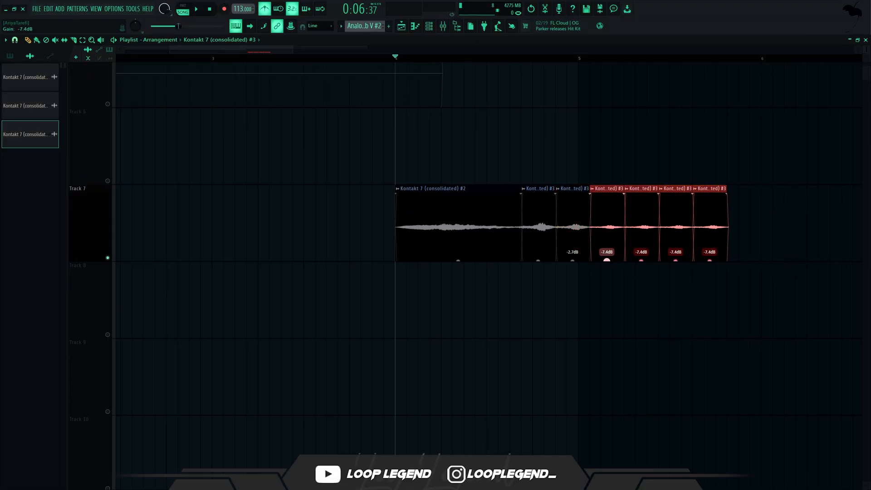
{"action": "left_click_drag", "start_coordinate": [780, 185], "coordinate": [641, 262]}
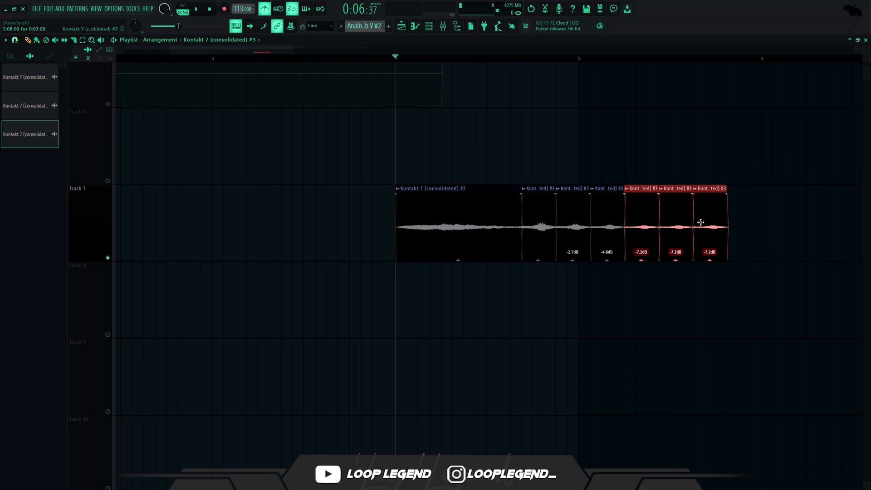
{"action": "left_click_drag", "start_coordinate": [780, 108], "coordinate": [673, 260]}
{"action": "left_click_drag", "start_coordinate": [675, 260], "coordinate": [676, 259]}
{"action": "left_click_drag", "start_coordinate": [765, 185], "coordinate": [710, 267]}
{"action": "key", "text": "space"}
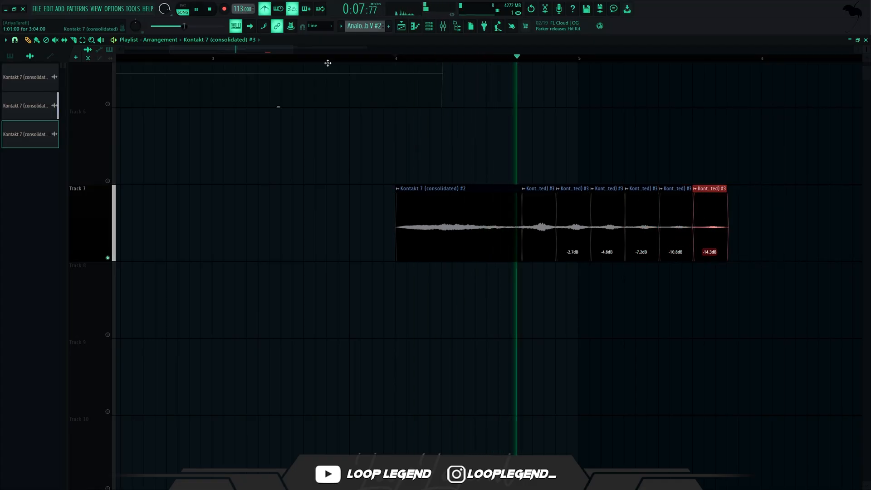
{"action": "left_click", "coordinate": [265, 8]}
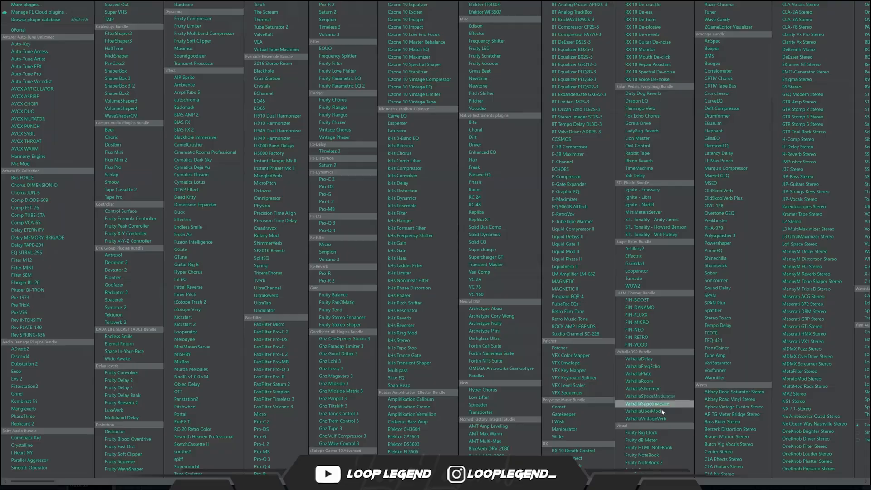
Step: Add ValhallaVintageVerb to the Kontakt 7 (consolidated) mixer track and set its decay to 2.65 s and mix to 53%
{"action": "left_click", "coordinate": [658, 418]}
{"action": "key", "text": "space"}
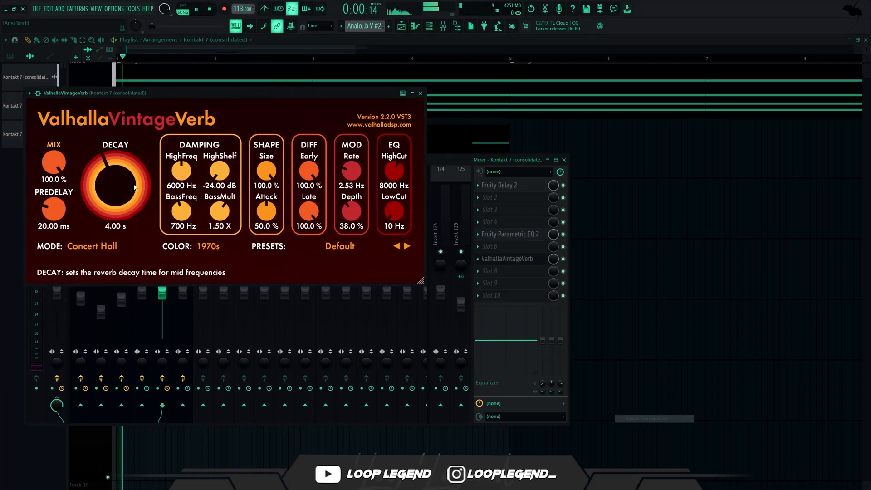
{"action": "left_click_drag", "start_coordinate": [96, 176], "coordinate": [97, 185]}
{"action": "left_click_drag", "start_coordinate": [56, 159], "coordinate": [57, 179]}
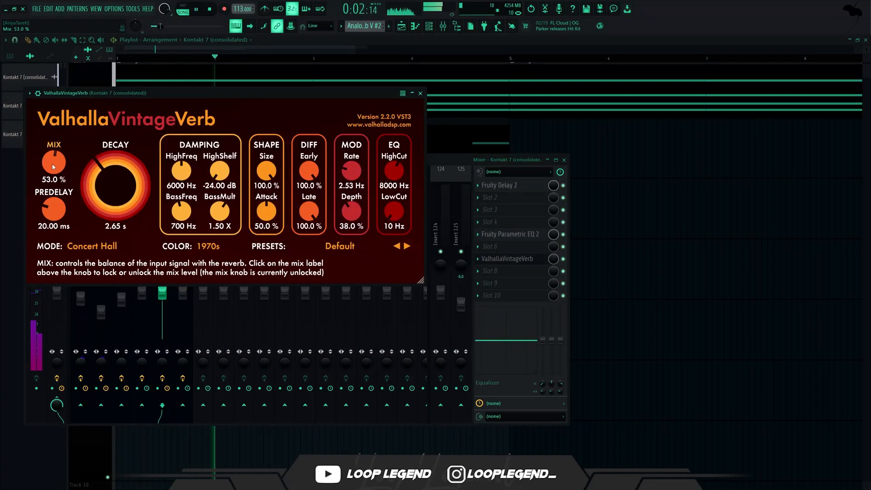
{"action": "key", "text": "Escape"}
{"action": "key", "text": "space"}
Step: Open the effect plugin list for slot 8 of the Kontakt 7 (consolidated) mixer track
{"action": "right_click", "coordinate": [162, 252]}
{"action": "left_click", "coordinate": [521, 269]}
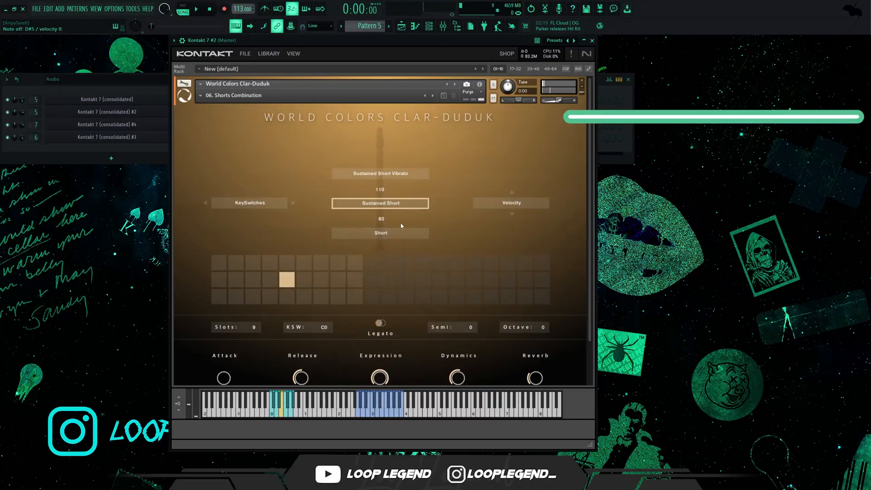
{"action": "left_click", "coordinate": [381, 203]}
Step: Audition the World Colors Clar-Duduk snapshots in Kontakt 7 and load 02. Swell Short Combination
{"action": "left_click", "coordinate": [236, 107]}
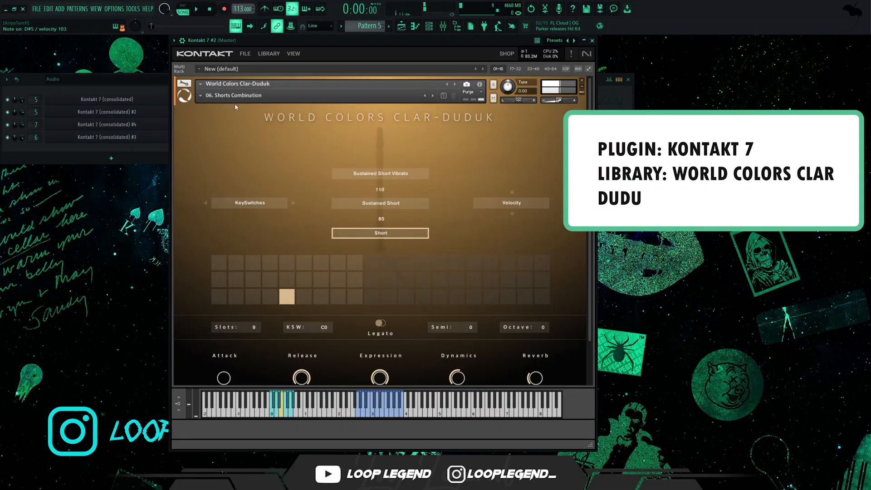
{"action": "left_click", "coordinate": [433, 96]}
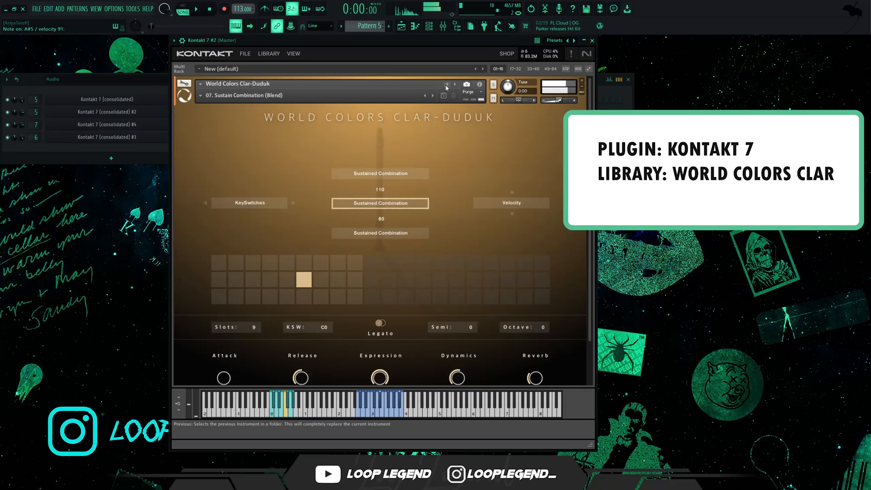
{"action": "left_click", "coordinate": [433, 96]}
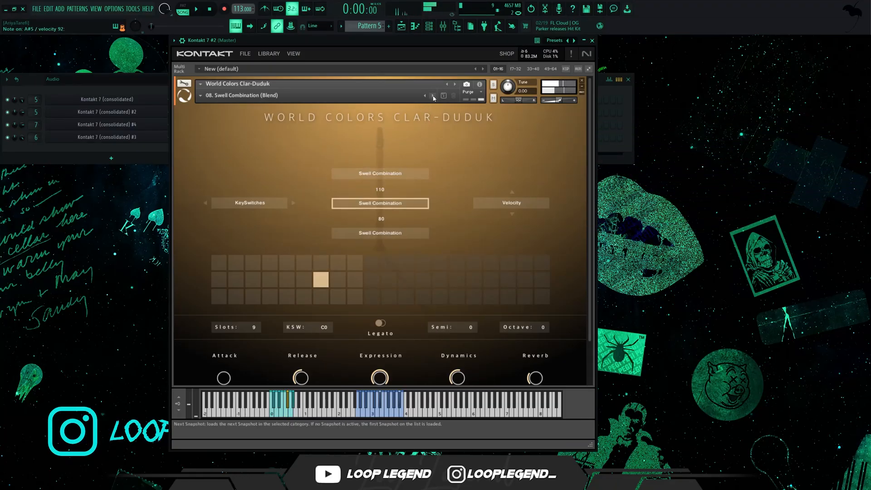
{"action": "left_click", "coordinate": [433, 96]}
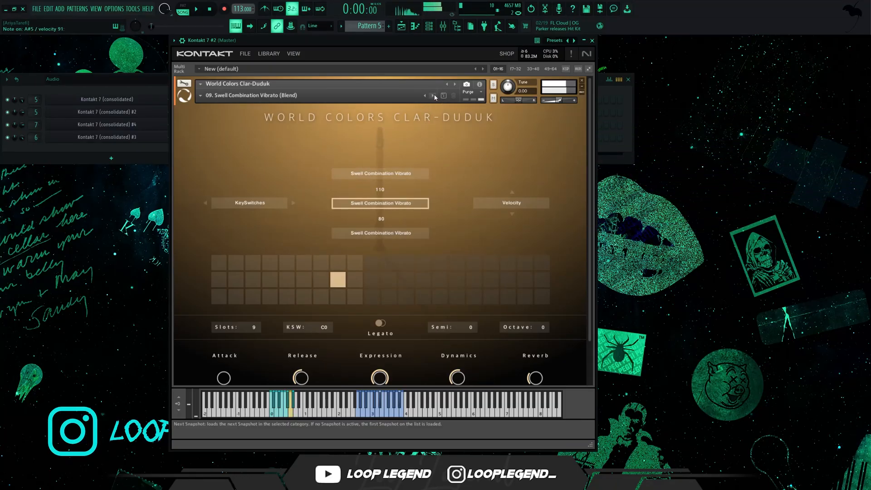
{"action": "left_click", "coordinate": [433, 96]}
{"action": "left_click", "coordinate": [434, 96]}
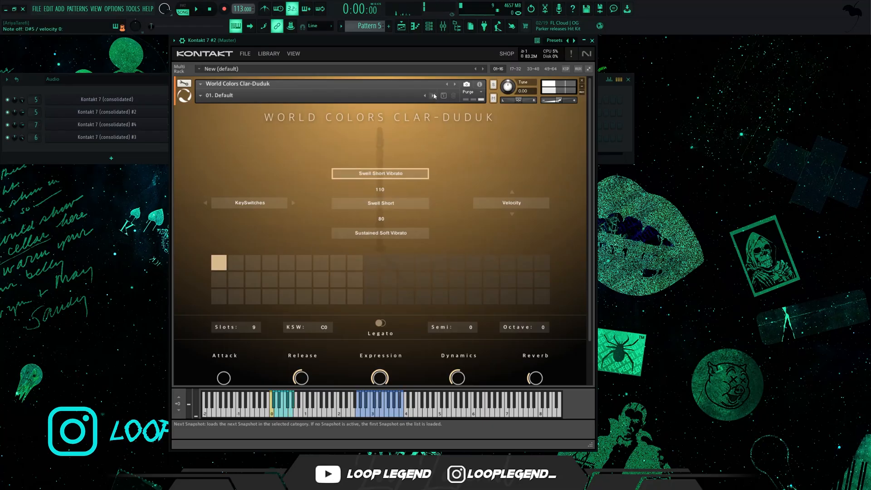
{"action": "left_click", "coordinate": [434, 97]}
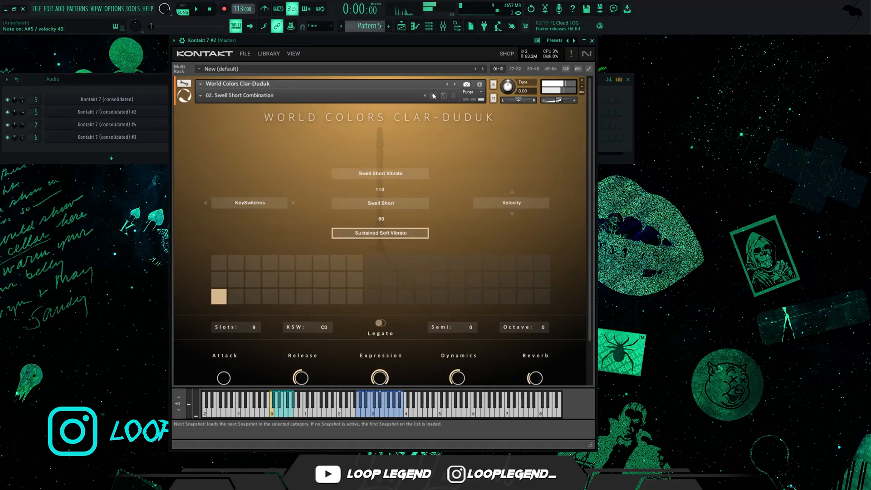
Step: Extend the D#5 note in the Kontakt 7 #2 piano roll to four bars and render Pattern 5 as an audio clip
{"action": "left_click", "coordinate": [417, 27]}
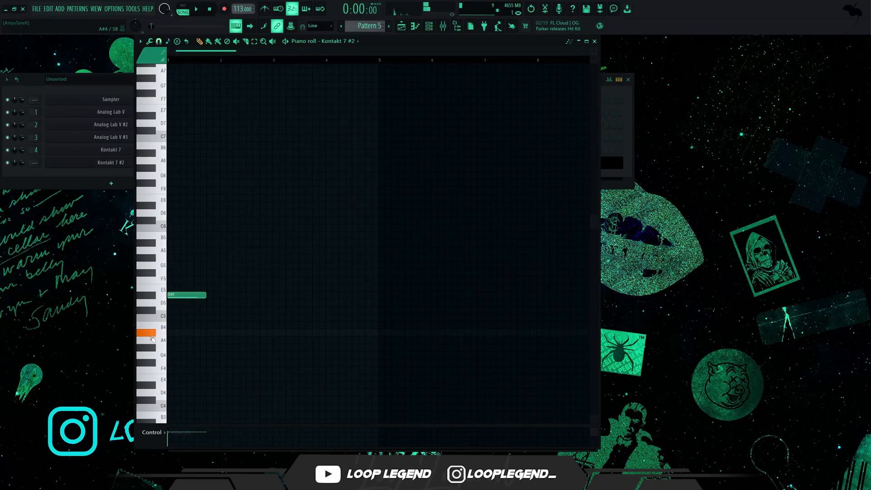
{"action": "left_click_drag", "start_coordinate": [371, 153], "coordinate": [379, 151]}
{"action": "key", "text": "ctrl+l"}
{"action": "right_click", "coordinate": [380, 153]}
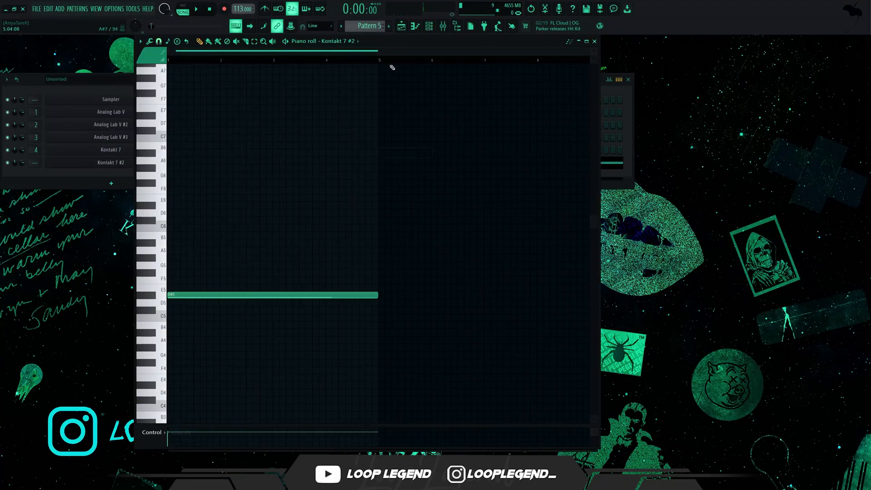
{"action": "key", "text": "ctrl+r"}
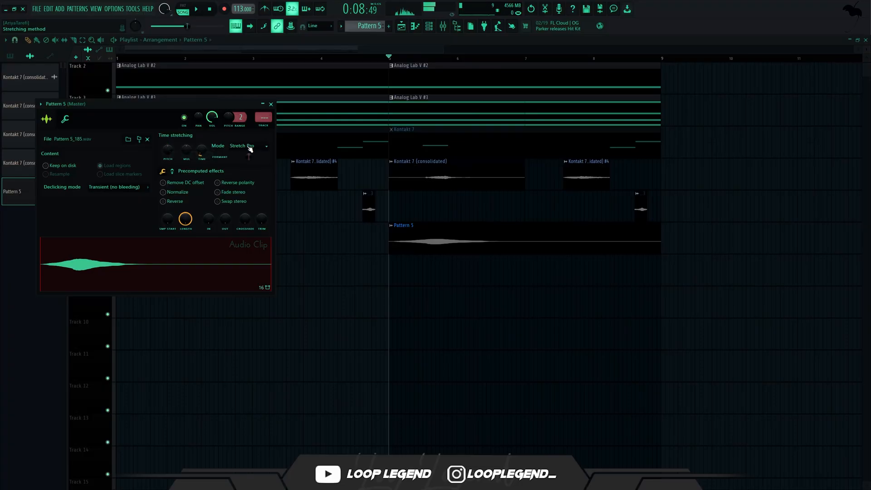
Step: Set the Pattern 5 audio clip's formant shift to -600 cents while auditioning it
{"action": "key", "text": "space"}
{"action": "left_click_drag", "start_coordinate": [248, 157], "coordinate": [242, 156]}
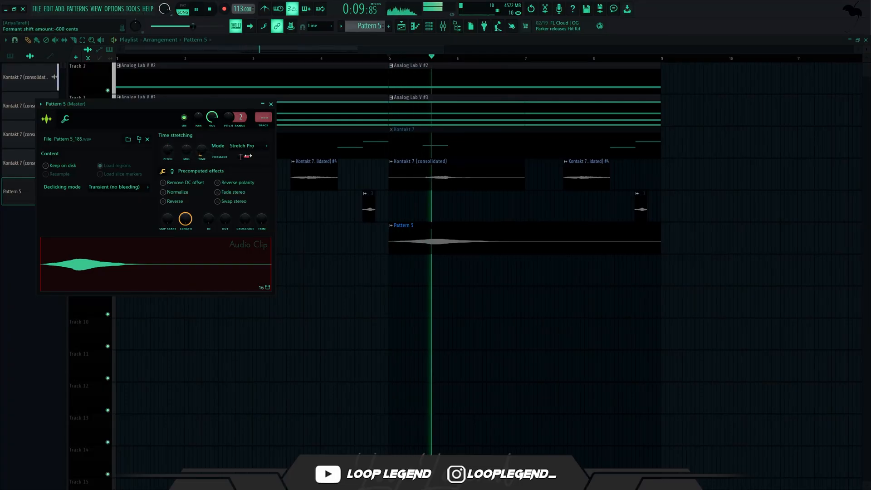
{"action": "key", "text": "space"}
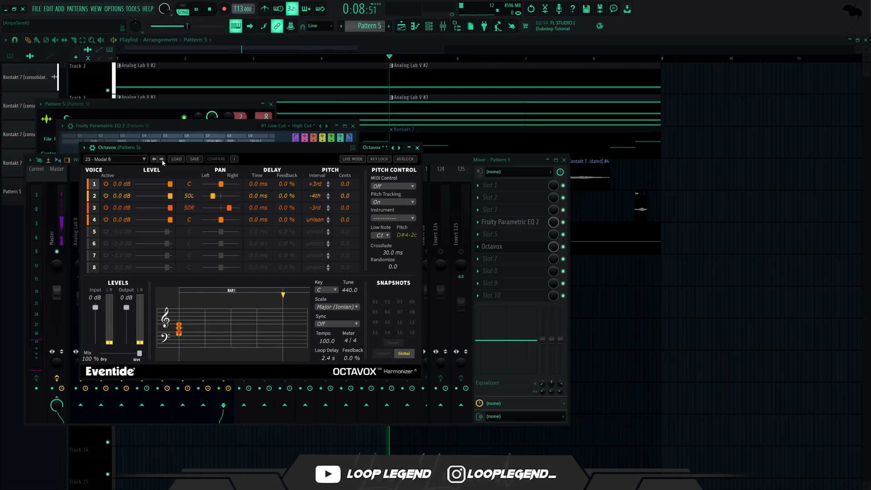
Step: Browse the Octavox harmonizer presets on the Pattern 5 mixer track while auditioning the clip
{"action": "key", "text": "space"}
{"action": "left_click", "coordinate": [162, 159]}
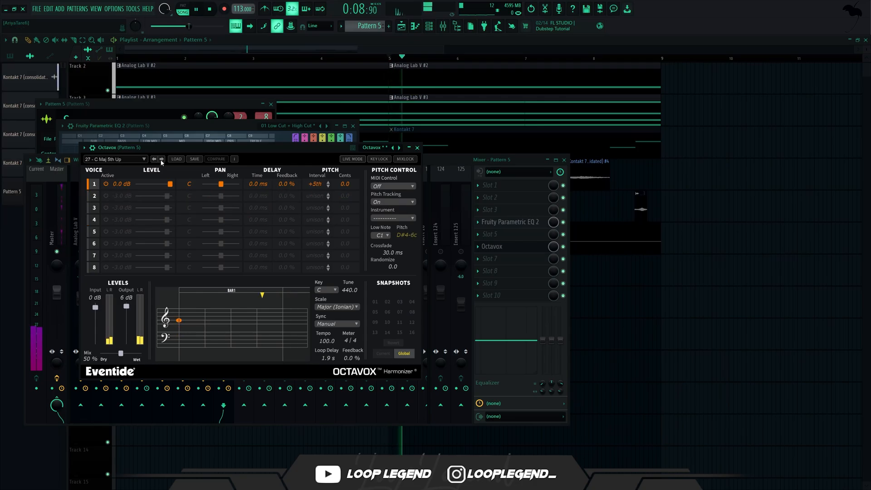
{"action": "key", "text": "space"}
{"action": "left_click", "coordinate": [155, 160]}
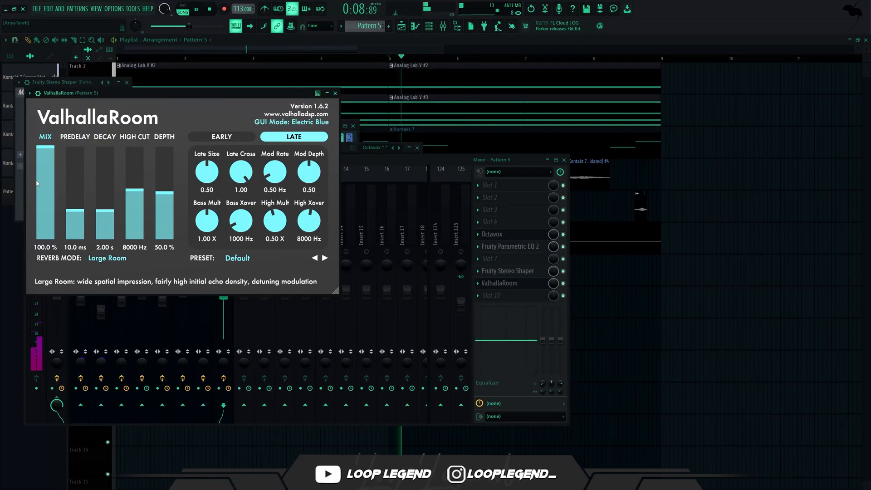
Step: Lower the ValhallaRoom mix on the Pattern 5 mixer track and reopen Octavox for adjustment
{"action": "left_click_drag", "start_coordinate": [44, 149], "coordinate": [44, 173]}
{"action": "left_click", "coordinate": [498, 235]}
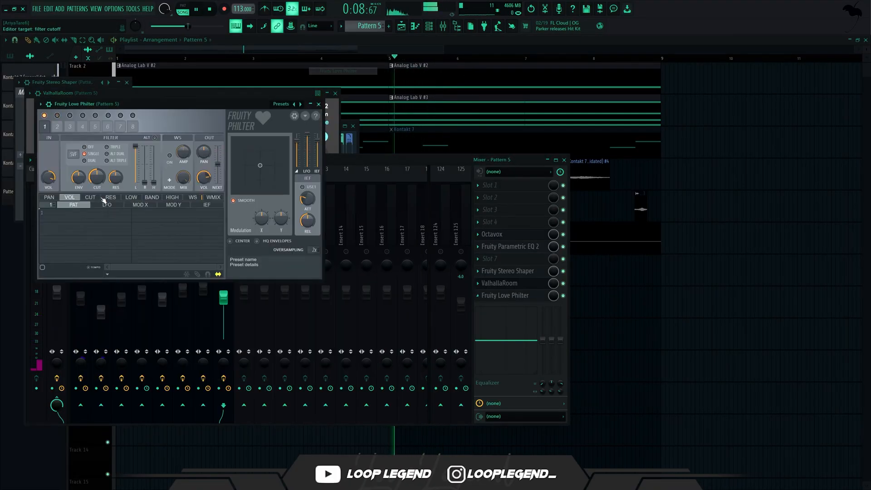
{"action": "left_click_drag", "start_coordinate": [97, 177], "coordinate": [97, 150]}
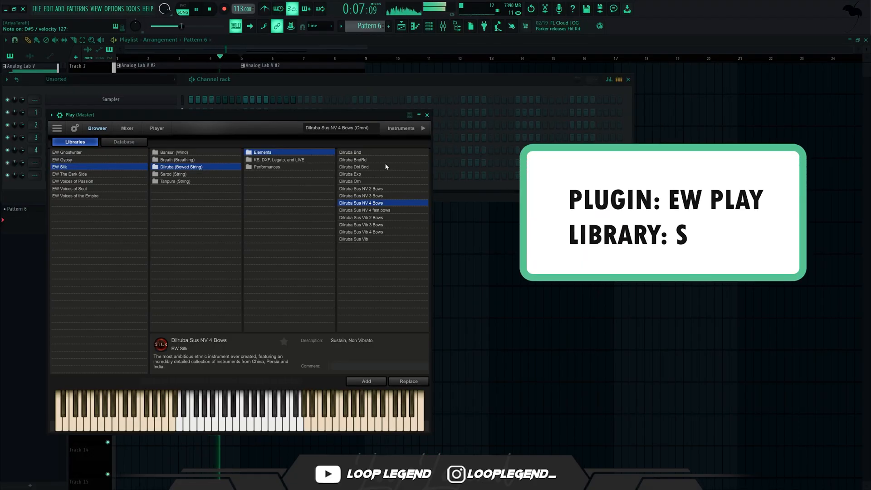
Step: Select Dilruba Exp from Play's EW Silk library and place F5, D#5 and A#4 below the A#5 note in Pattern 6
{"action": "left_click", "coordinate": [381, 174]}
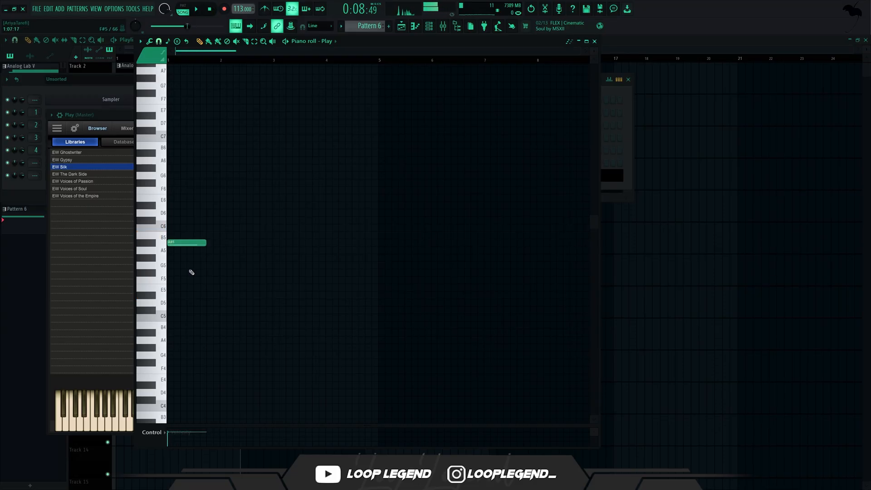
{"action": "mouse_move", "coordinate": [181, 269]}
{"action": "left_mouse_down"}
{"action": "mouse_move", "coordinate": [187, 289]}
{"action": "mouse_move", "coordinate": [182, 280]}
{"action": "mouse_move", "coordinate": [164, 295]}
{"action": "left_mouse_up"}
{"action": "key", "text": "space"}
{"action": "key", "text": "space"}
{"action": "key", "text": "space"}
{"action": "key", "text": "space"}
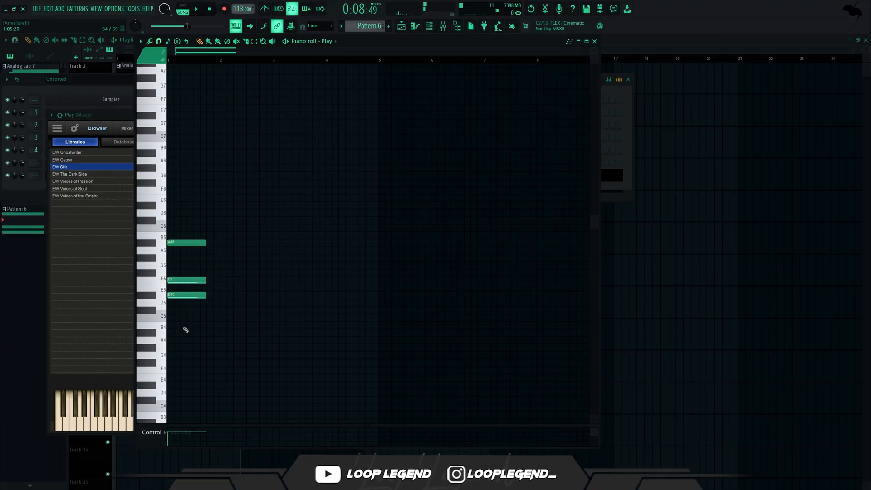
{"action": "key", "text": "alt+s"}
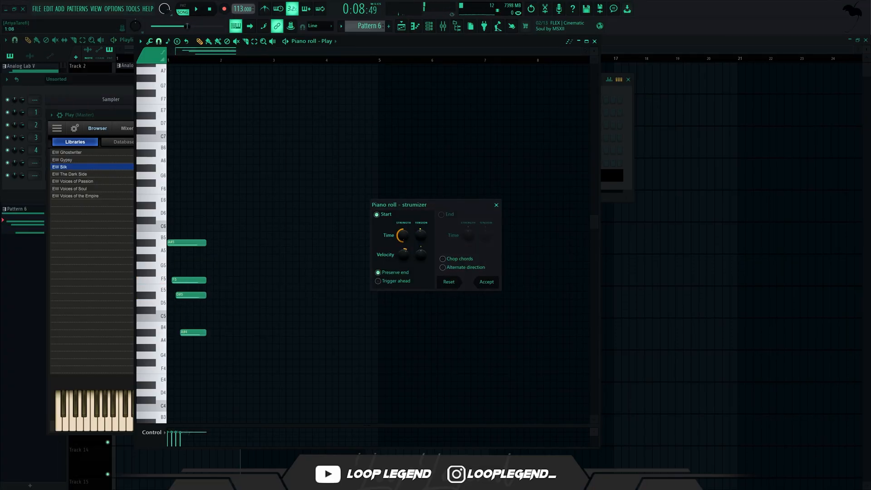
{"action": "key", "text": "space"}
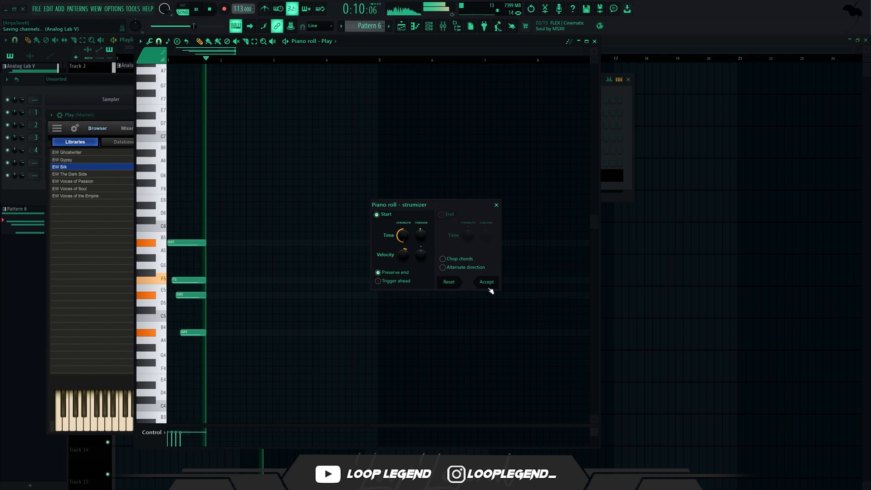
{"action": "key", "text": "space"}
{"action": "key", "text": "Escape"}
Step: Lengthen all four notes of the Pattern 6 chord to two bars
{"action": "key", "text": "ctrl+a"}
{"action": "left_click_drag", "start_coordinate": [205, 243], "coordinate": [265, 232]}
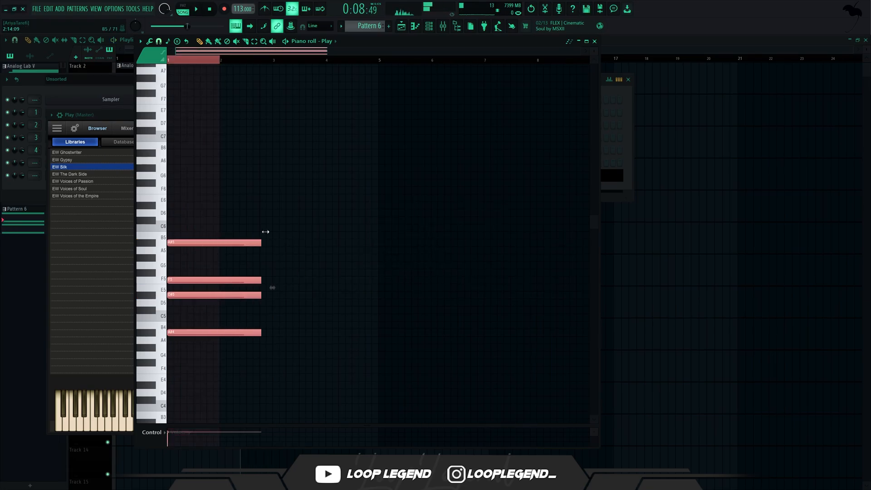
{"action": "left_click", "coordinate": [284, 246], "text": "ctrl"}
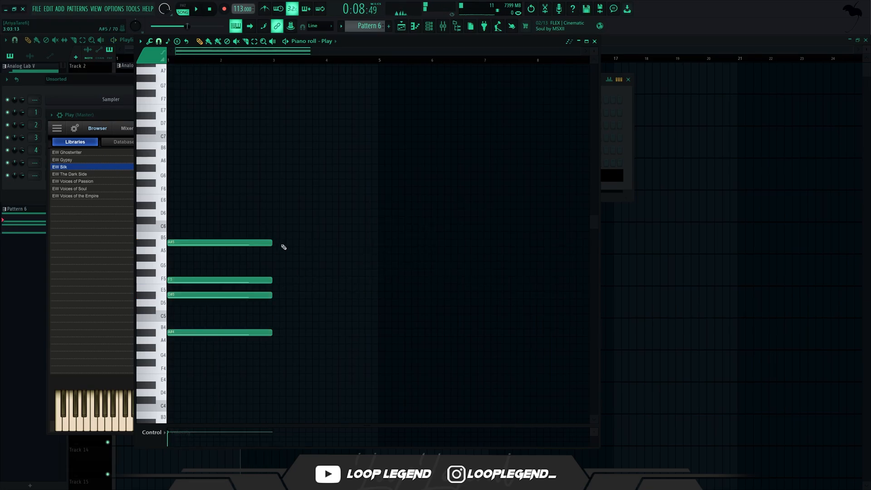
Step: Strum the starts of the two-bar chord notes from A#5 down to A#4 with the Strumizer while auditioning the result
{"action": "key", "text": "alt+s"}
{"action": "left_click_drag", "start_coordinate": [407, 235], "coordinate": [407, 291]}
{"action": "key", "text": "space"}
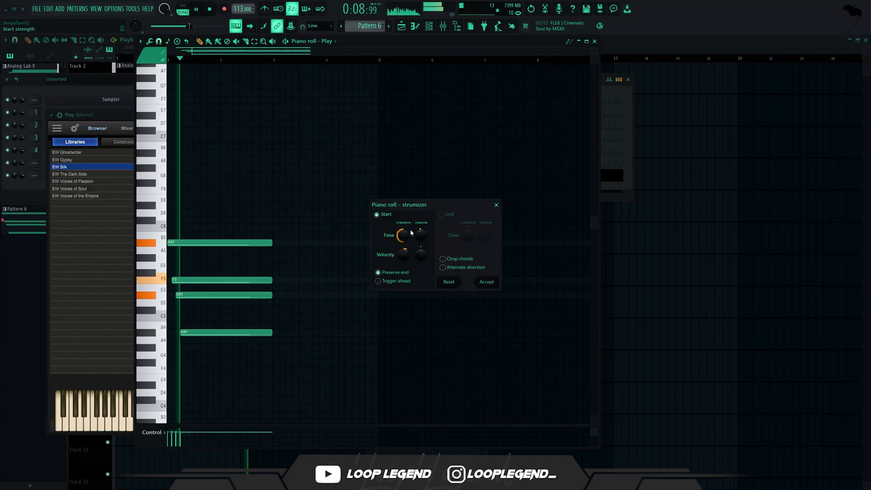
{"action": "left_click", "coordinate": [492, 284]}
{"action": "scroll", "coordinate": [204, 254], "scroll_direction": "up", "scroll_amount": 4}
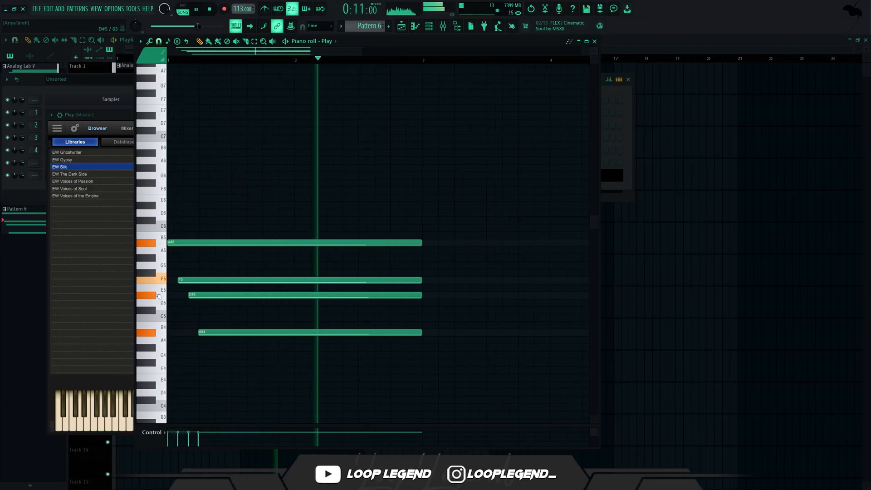
Step: Move the A#5 note of the Pattern 6 chord down one octave to A#4 and audition the chord
{"action": "key", "text": "space"}
{"action": "left_click_drag", "start_coordinate": [219, 251], "coordinate": [221, 220]}
{"action": "key", "text": "ctrl+Down"}
{"action": "key", "text": "space"}
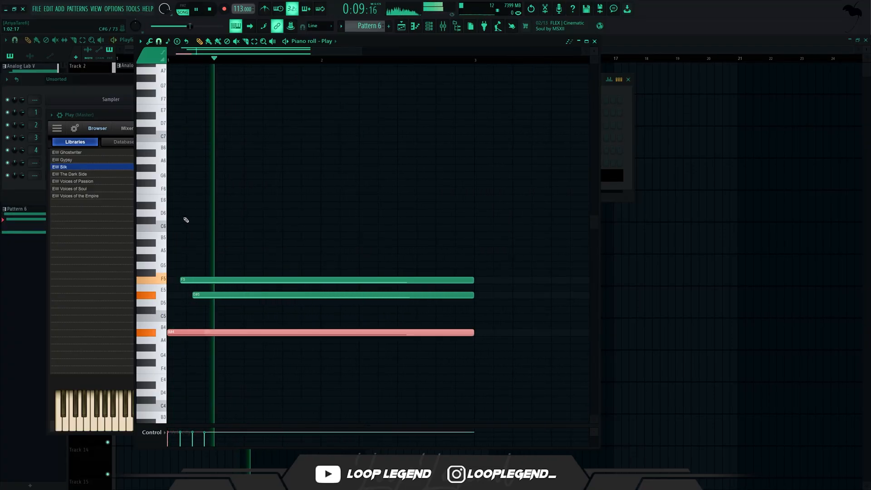
{"action": "left_click", "coordinate": [224, 376], "text": "ctrl"}
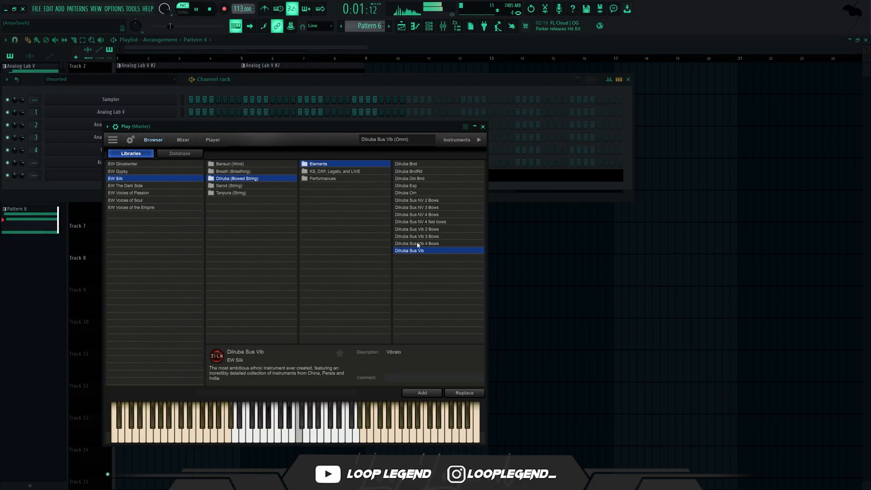
Step: Compare the Dilruba Sus Vib 4 Bows and Dilruba Sus Vib 2 Bows entries in Play's EW Silk library and open the player view
{"action": "left_click", "coordinate": [418, 243]}
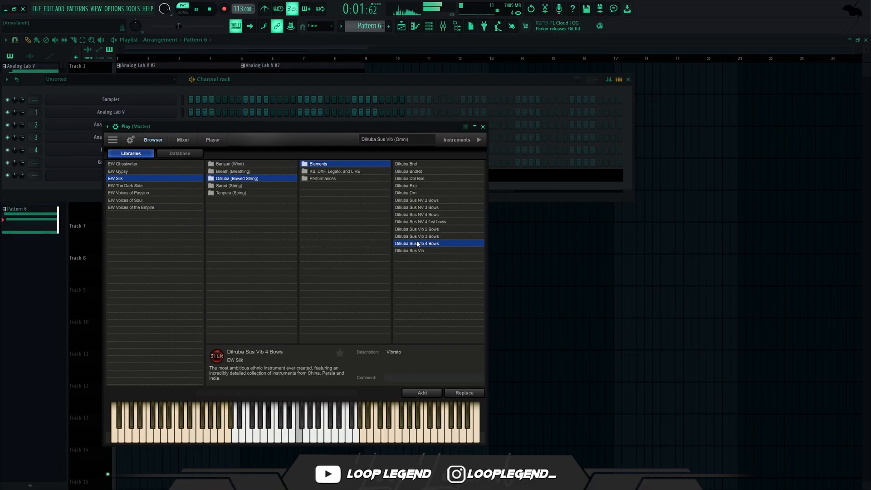
{"action": "left_click", "coordinate": [424, 229]}
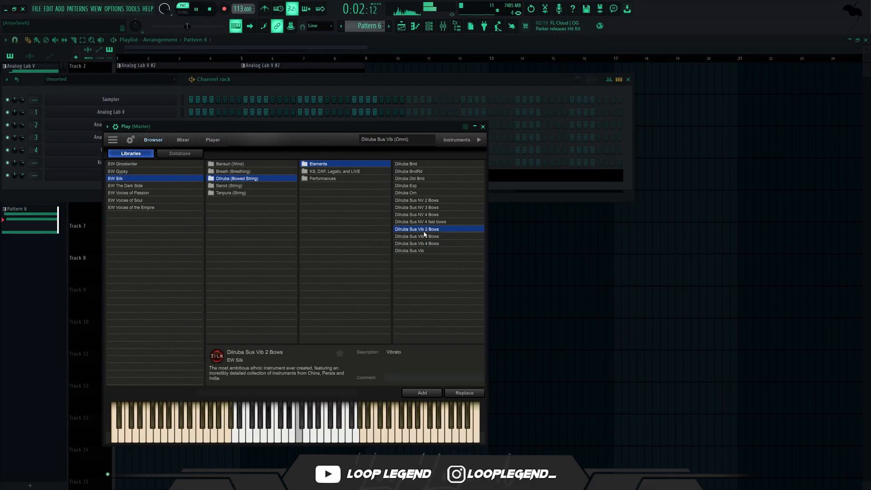
{"action": "left_click", "coordinate": [212, 140]}
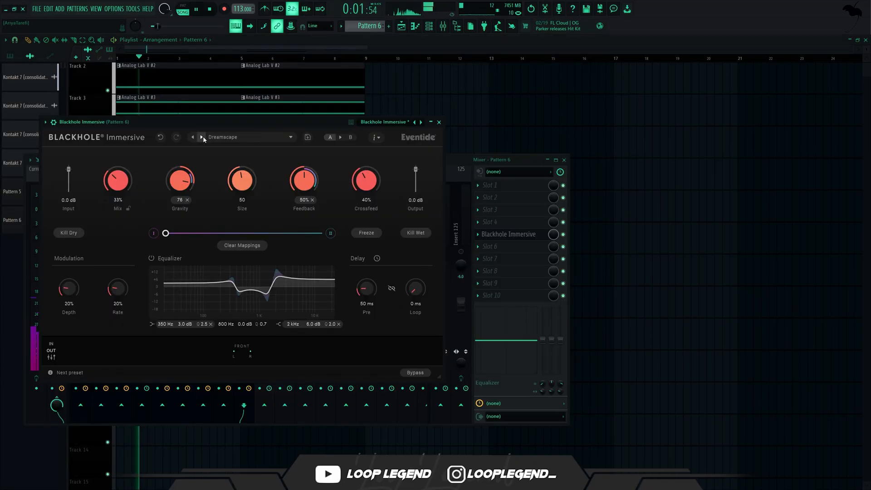
Step: Step past Dreamscape and choose another Blackhole Immersive preset for the Pattern 6 mixer track while auditioning
{"action": "left_click", "coordinate": [203, 137]}
{"action": "left_click", "coordinate": [234, 137]}
{"action": "left_click", "coordinate": [245, 200]}
{"action": "key", "text": "space"}
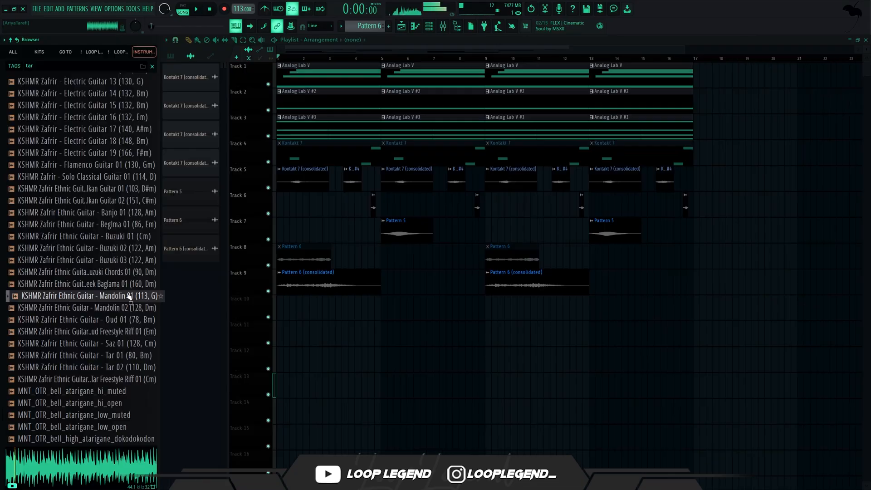
Step: Audition the KSHMR Zafrir Ethnic Guitar samples and place Buzuki Chords 01 (90, Dm) in the playlist
{"action": "left_click", "coordinate": [129, 273]}
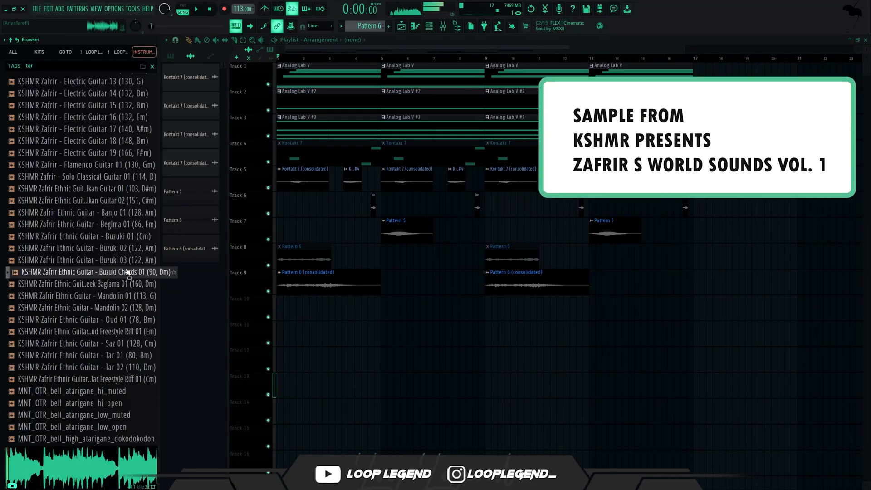
{"action": "left_click", "coordinate": [127, 262]}
{"action": "left_click", "coordinate": [130, 276]}
{"action": "left_click_drag", "start_coordinate": [131, 279], "coordinate": [301, 326]}
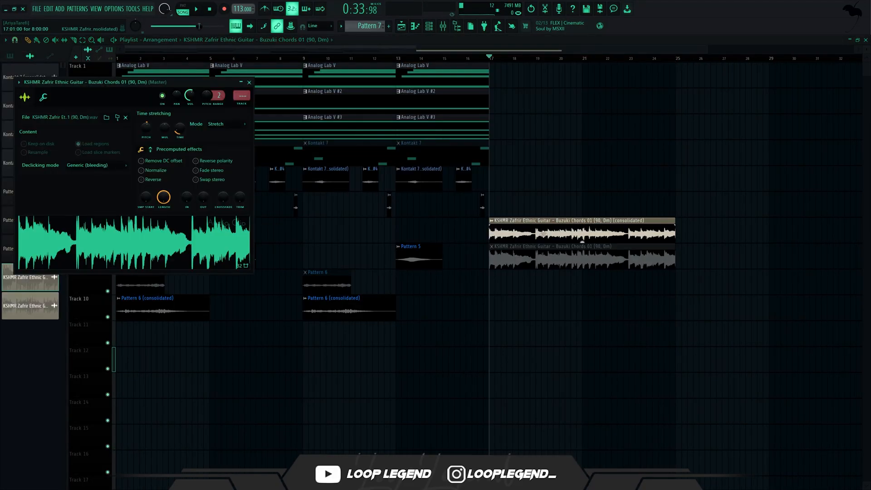
Step: Load the consolidated Buzuki Chords 01 clip into Fruity Slicer and slice it by beat
{"action": "left_click", "coordinate": [231, 250]}
{"action": "left_click", "coordinate": [285, 335]}
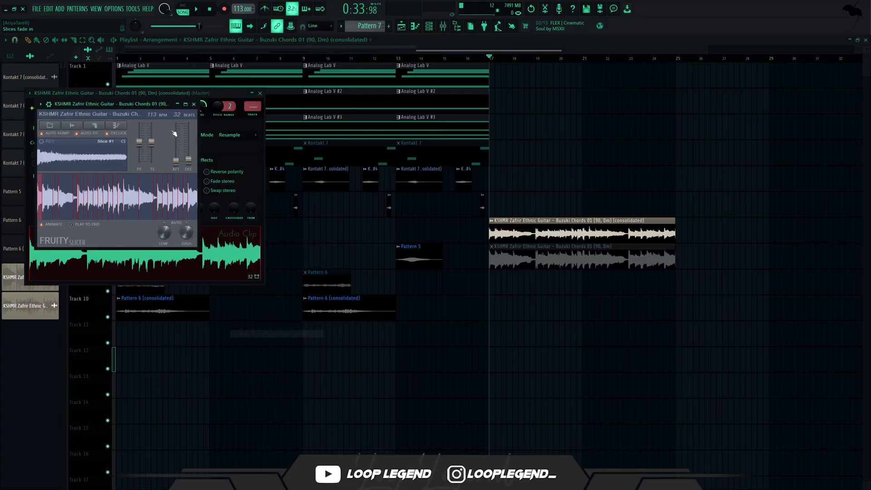
{"action": "left_click", "coordinate": [95, 125]}
{"action": "left_click", "coordinate": [105, 207]}
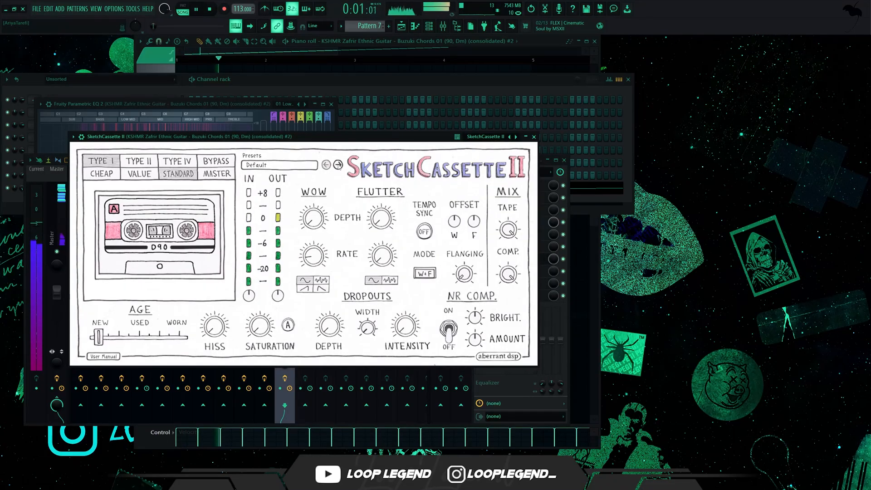
Step: Select SketchCassette II's High School Mixtape preset for the sliced Buzuki track and step through RC-20 Retro Color presets past Sponge Bob and Tape 1
{"action": "left_click", "coordinate": [338, 165]}
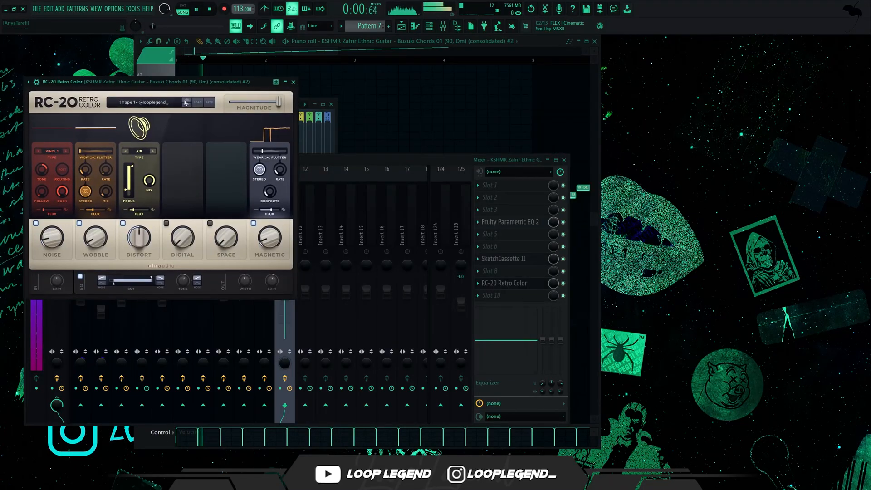
{"action": "left_click", "coordinate": [189, 106]}
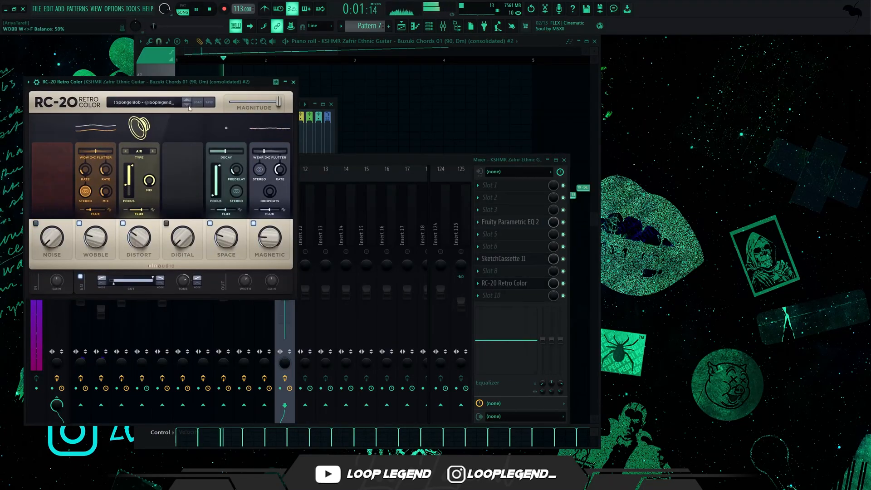
{"action": "left_click", "coordinate": [187, 106]}
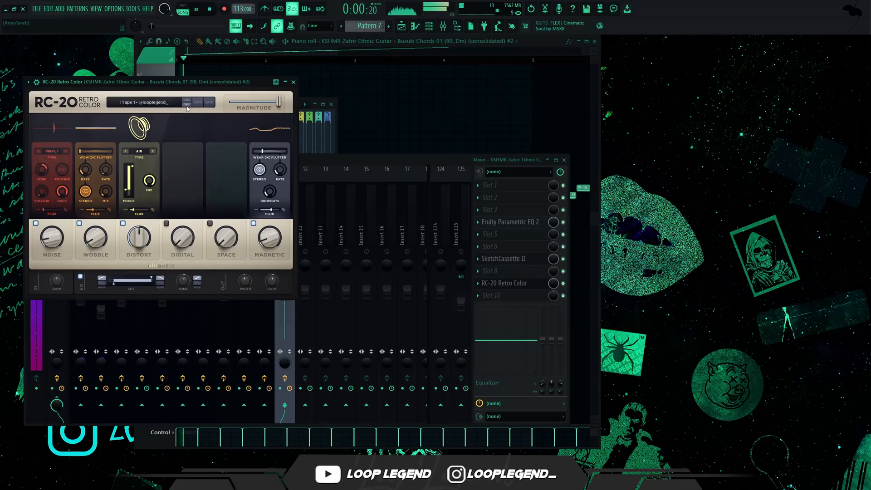
{"action": "left_click", "coordinate": [187, 106]}
{"action": "left_click", "coordinate": [187, 106]}
{"action": "left_click", "coordinate": [187, 107]}
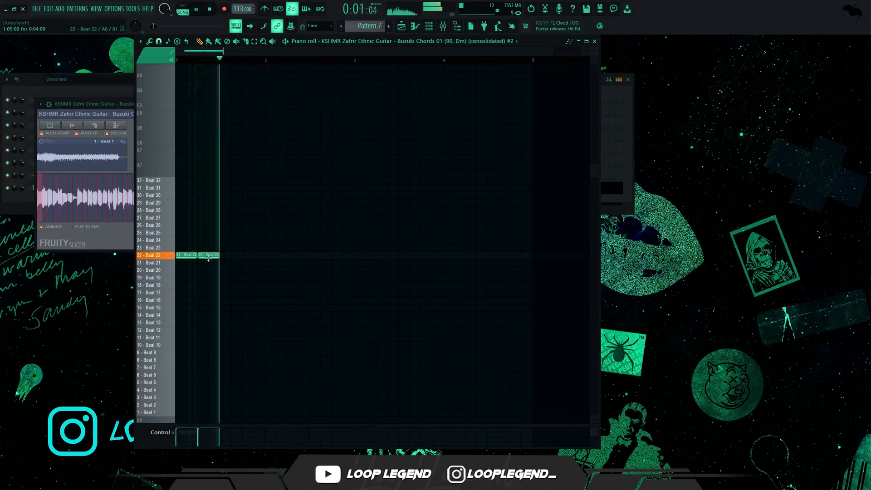
Step: Try the Beat 21 slice after the opening Beat 22 in Pattern 7 and replace it with Beat 20 while auditioning
{"action": "key", "text": "space"}
{"action": "right_click", "coordinate": [203, 257]}
{"action": "key", "text": "space"}
{"action": "left_click", "coordinate": [212, 265]}
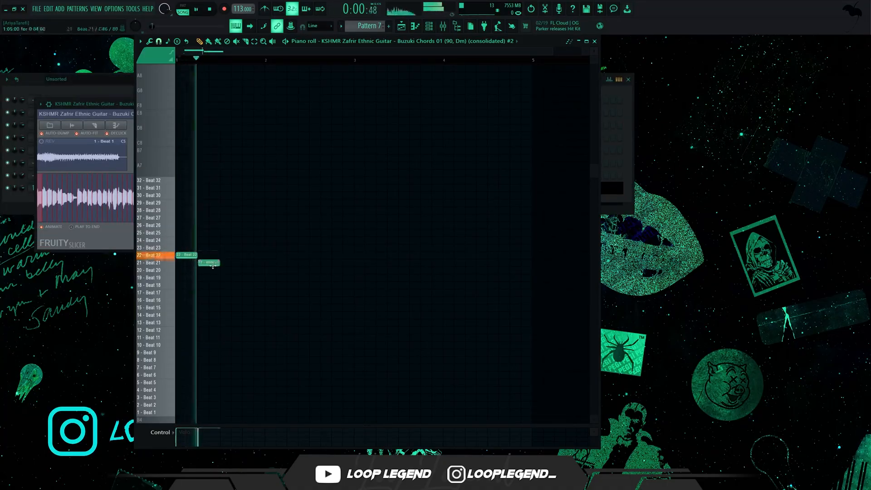
{"action": "key", "text": "space"}
{"action": "right_click", "coordinate": [210, 263]}
{"action": "key", "text": "space"}
{"action": "left_click", "coordinate": [211, 270]}
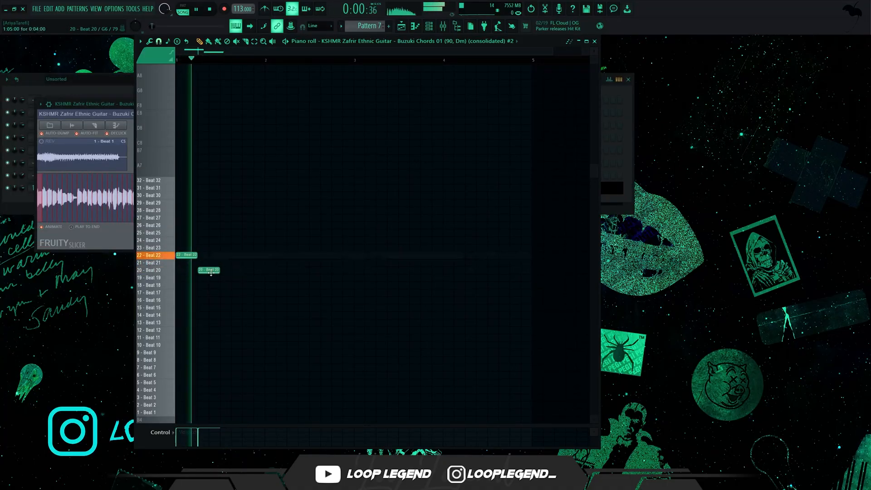
Step: Place Beat 14 on bar 1's third beat, Beat 5 on its fourth and Beat 17 at the start of bar 2
{"action": "left_click", "coordinate": [230, 279]}
{"action": "key", "text": "space"}
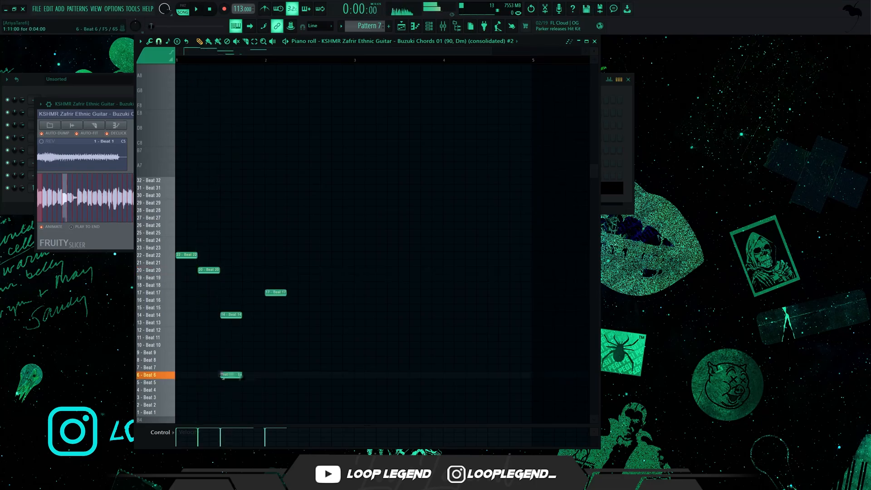
{"action": "left_click_drag", "start_coordinate": [223, 376], "coordinate": [222, 383]}
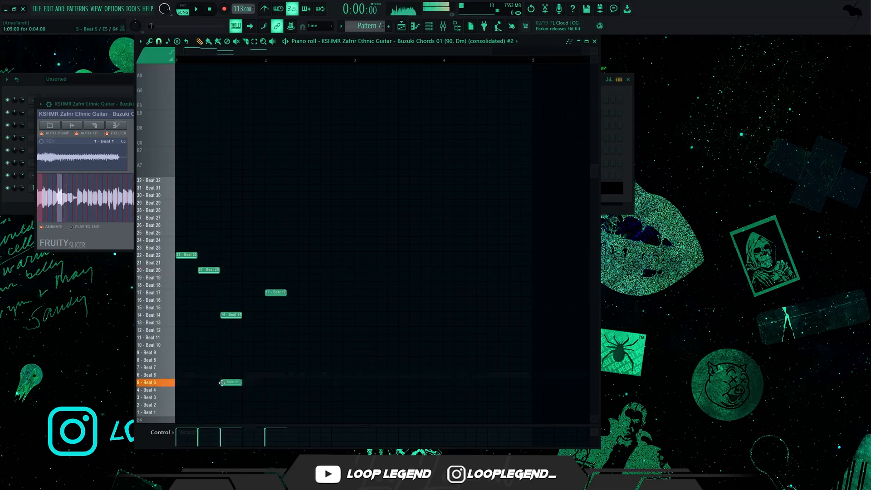
{"action": "key", "text": "space"}
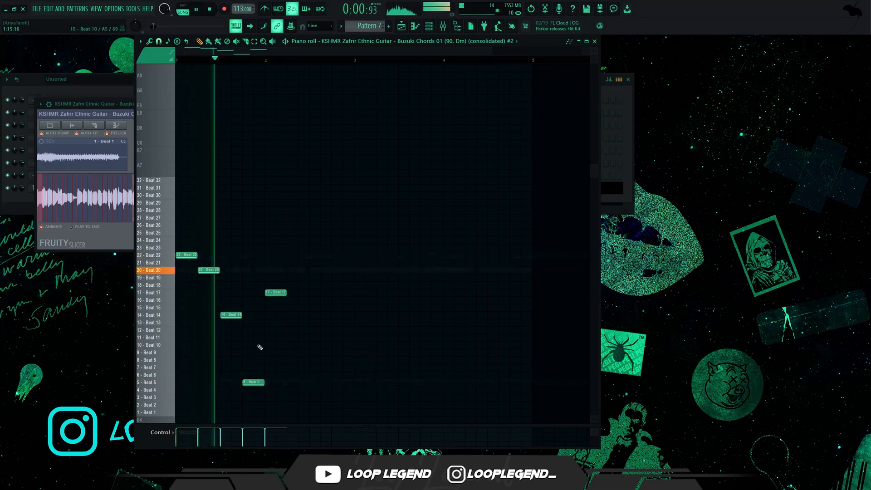
{"action": "key", "text": "space"}
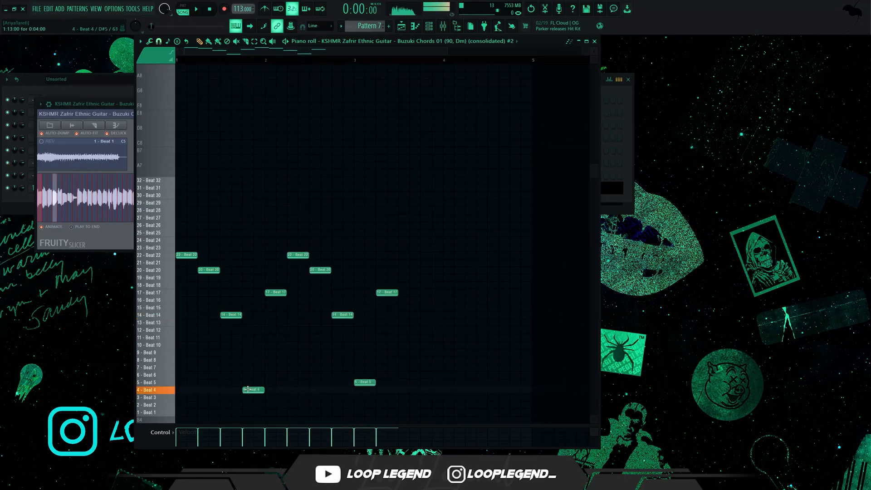
Step: Replace Beat 14 with Beat 4 on bar 1's third beat and add short Beat 8 and Beat 4 slices before it
{"action": "key", "text": "space"}
{"action": "left_click_drag", "start_coordinate": [225, 390], "coordinate": [222, 389]}
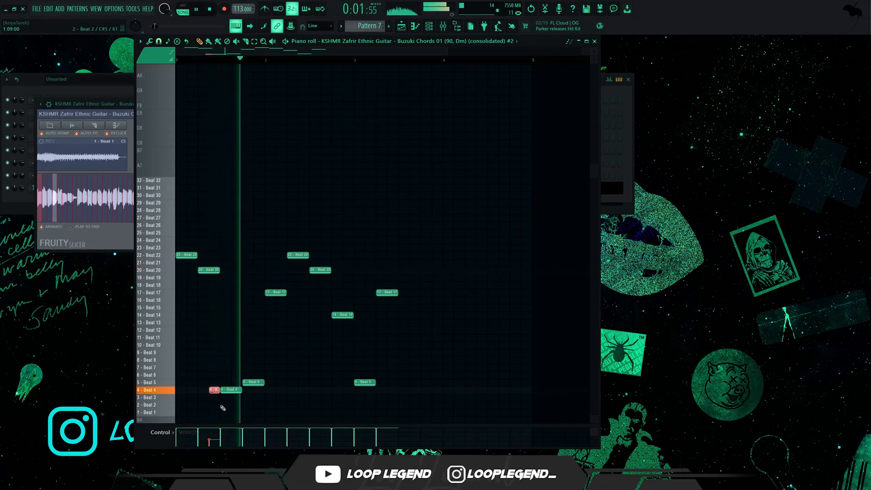
{"action": "key", "text": "space"}
{"action": "scroll", "coordinate": [155, 433], "scroll_direction": "up", "scroll_amount": 1}
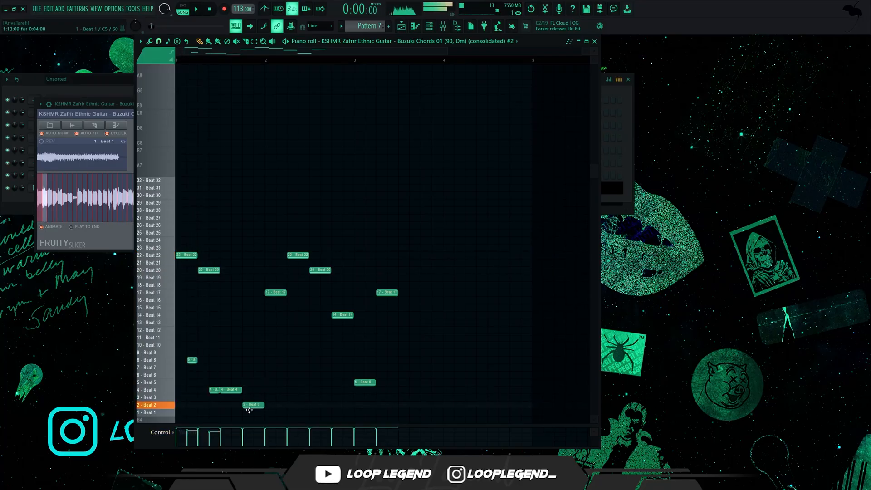
Step: Put the Beat 9 slice on the fourth beat of bar 1 and remove the Beat 5 slice there
{"action": "left_click_drag", "start_coordinate": [249, 410], "coordinate": [249, 389]}
{"action": "key", "text": "space"}
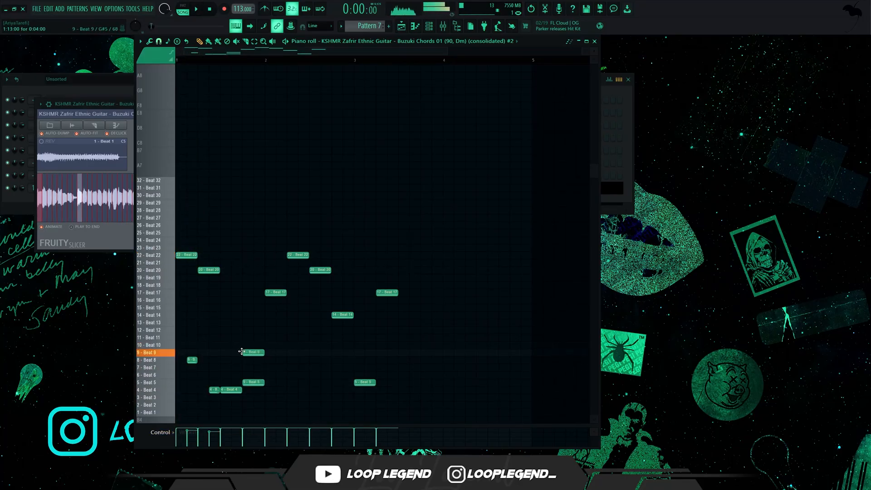
{"action": "key", "text": "space"}
{"action": "right_click", "coordinate": [248, 382]}
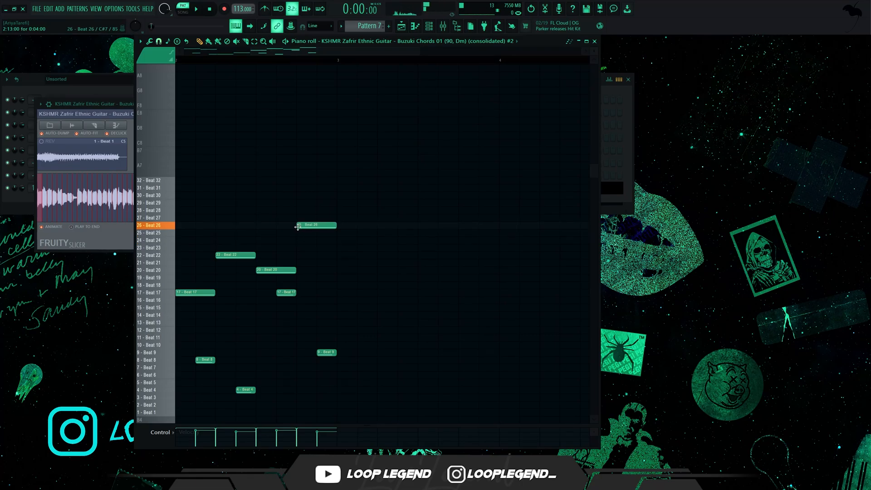
Step: Change the Beat 26 slice at the end of bar 2 to Beat 25 and play back the slice sequence
{"action": "scroll", "coordinate": [327, 245], "scroll_direction": "down", "scroll_amount": 4}
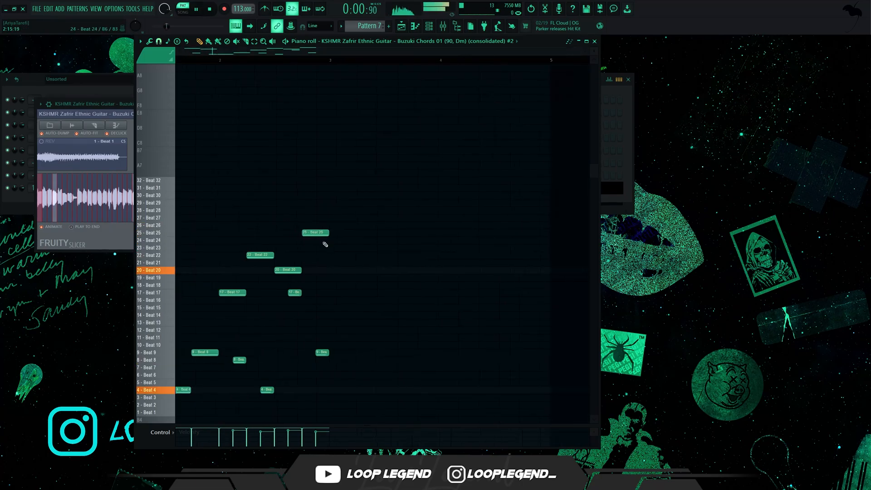
{"action": "scroll", "coordinate": [287, 266], "scroll_direction": "up", "scroll_amount": 3}
{"action": "scroll", "coordinate": [281, 271], "scroll_direction": "down", "scroll_amount": 2}
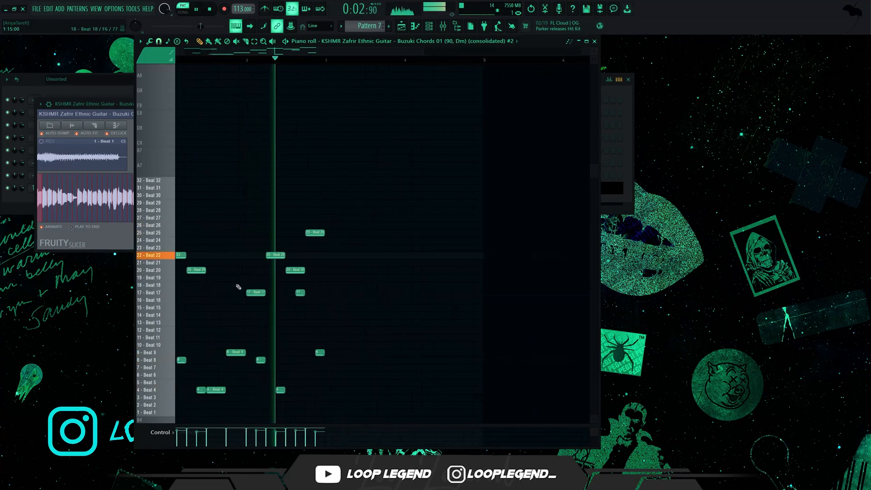
{"action": "scroll", "coordinate": [280, 272], "scroll_direction": "up", "scroll_amount": 2}
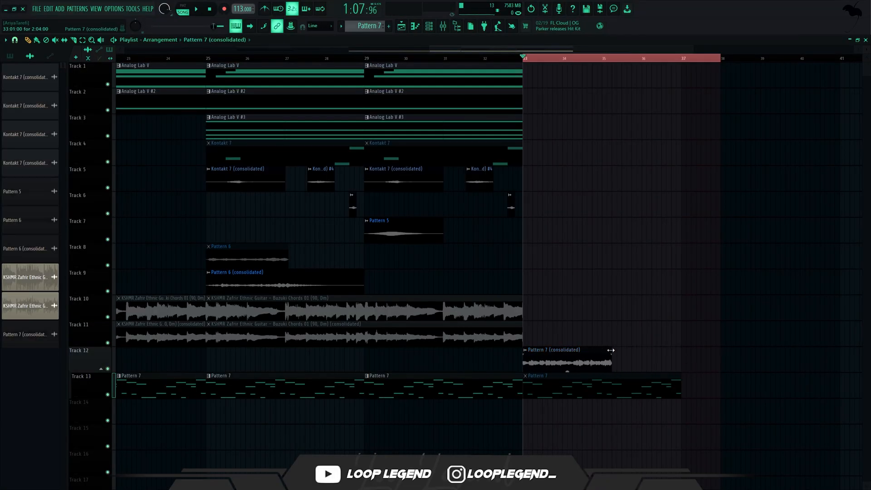
Step: Trim the Pattern 7 (consolidated) clip on Track 12 to two bars, clear the time selection and play it back
{"action": "left_click_drag", "start_coordinate": [609, 350], "coordinate": [600, 350]}
{"action": "key", "text": "space"}
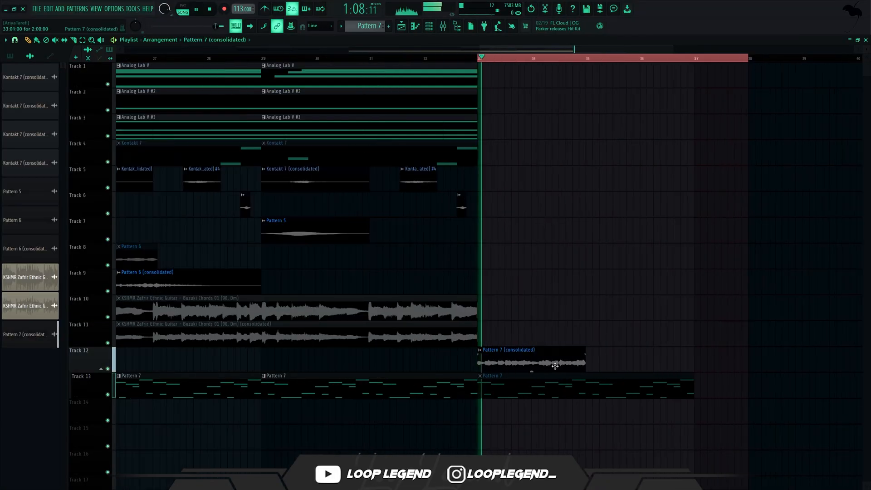
{"action": "key", "text": "ctrl+d"}
{"action": "scroll", "coordinate": [559, 363], "scroll_direction": "down", "scroll_amount": 2}
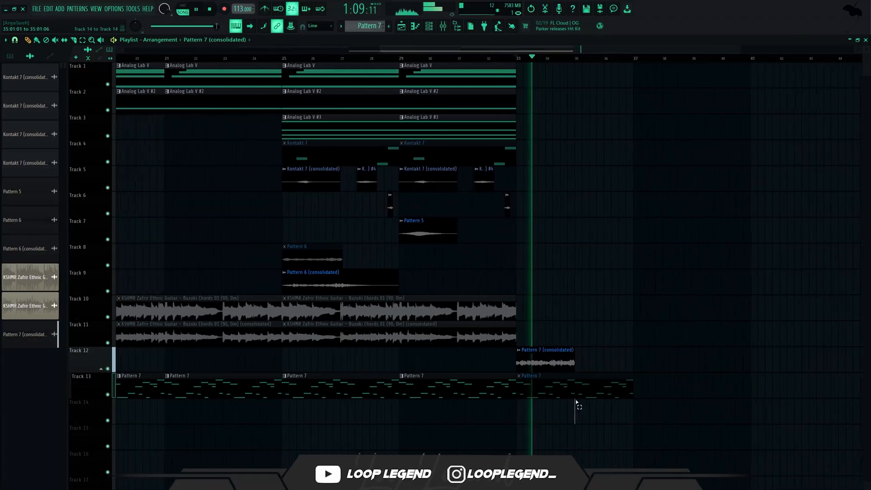
{"action": "left_click", "coordinate": [607, 383], "text": "ctrl"}
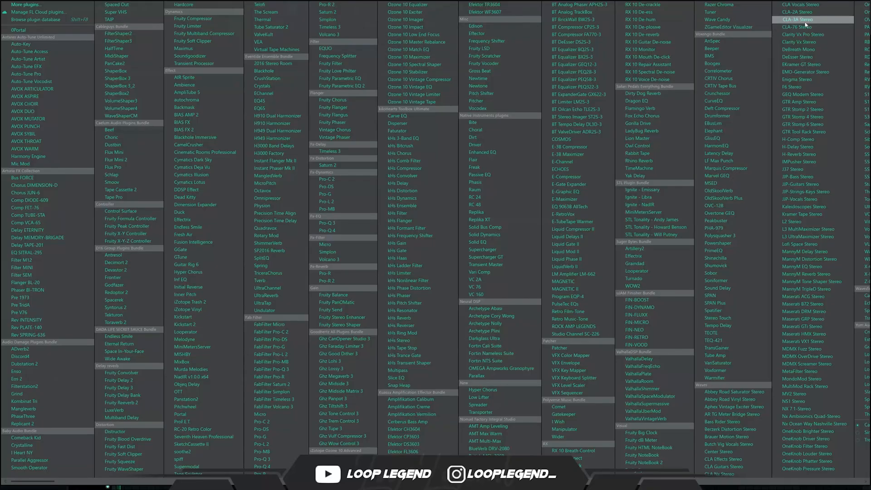
Step: Add CLA-3A Stereo and Fruity Parametric EQ 2 to mixer Insert 13 and advance the EQ to another preset
{"action": "left_click", "coordinate": [794, 21]}
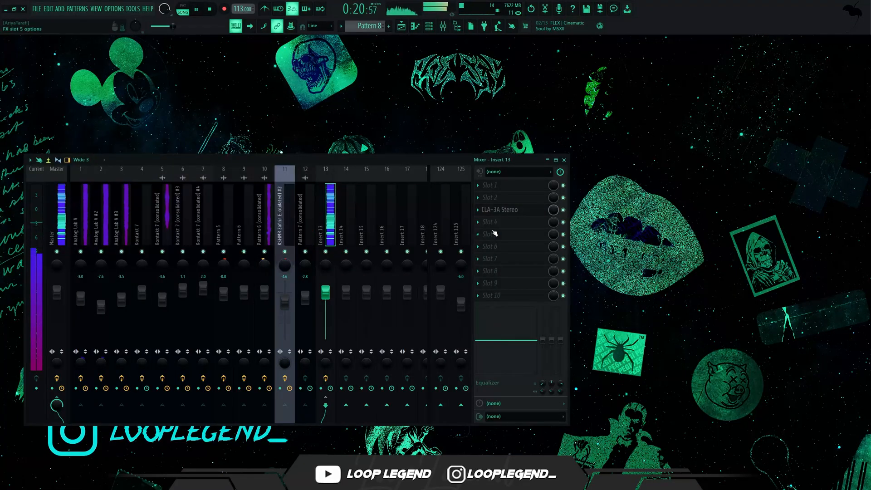
{"action": "left_click", "coordinate": [494, 233]}
{"action": "left_click", "coordinate": [358, 86]}
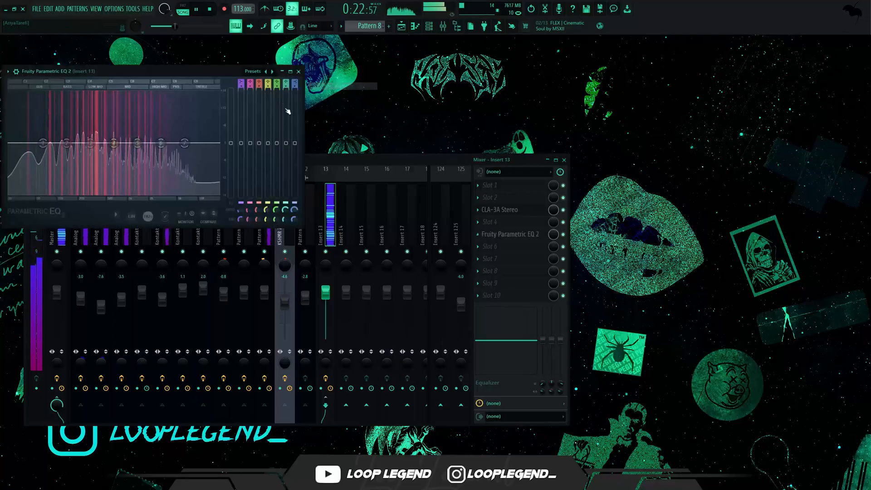
{"action": "left_click", "coordinate": [273, 72]}
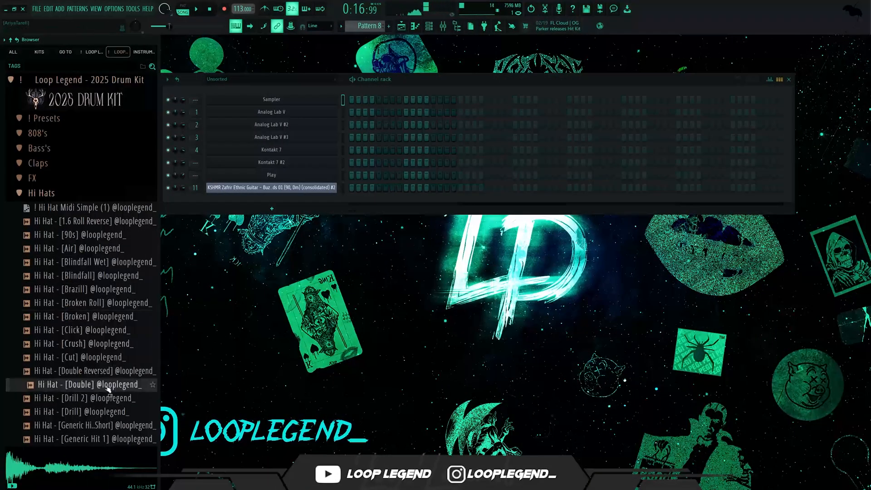
Step: Browse the 2025 Drum Kit hi-hats and add Hi Hat - [Generic Hit 1] as a new channel
{"action": "scroll", "coordinate": [108, 389], "scroll_direction": "down", "scroll_amount": 6}
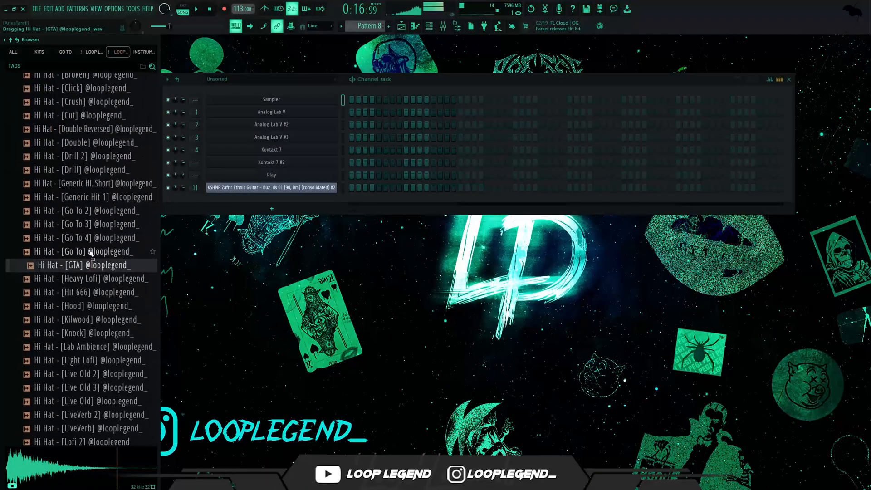
{"action": "right_click", "coordinate": [112, 199]}
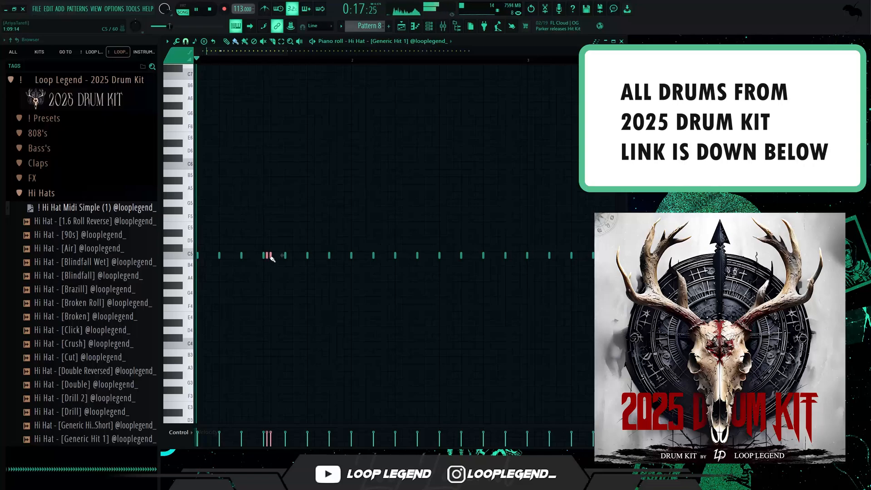
Step: Add two closely spaced C5 hits after a hi-hat note in bar 1 to form a fast three-hit roll
{"action": "left_click", "coordinate": [273, 256]}
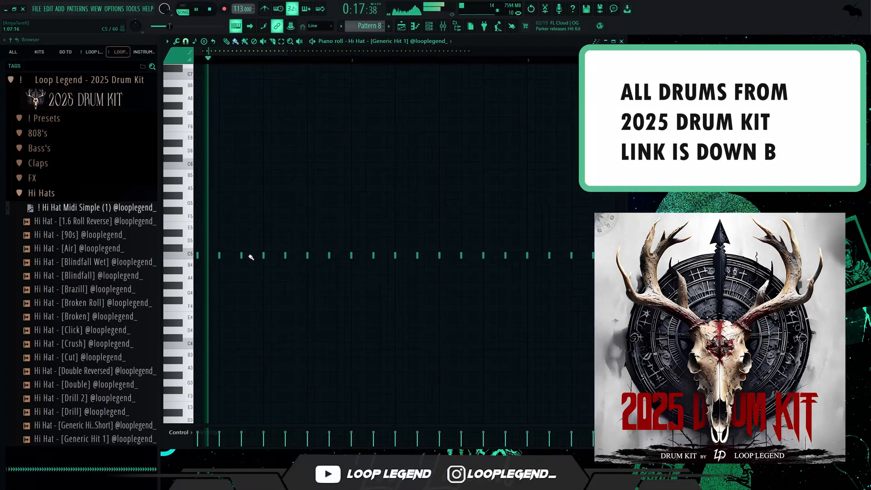
{"action": "left_click", "coordinate": [246, 255]}
{"action": "left_click", "coordinate": [249, 255]}
{"action": "key", "text": "space"}
Step: Set the grid snap to 1/6 beat and add two C5 hits after the next hi-hat to form a triplet roll
{"action": "left_click", "coordinate": [186, 41]}
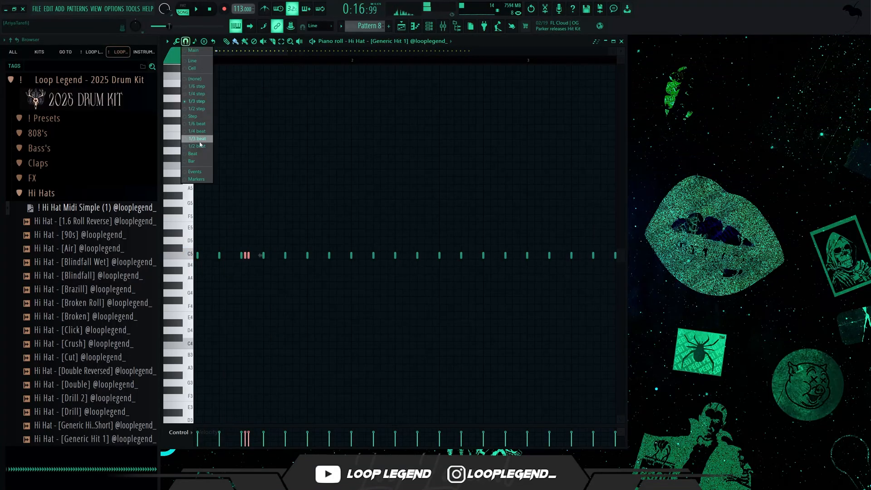
{"action": "left_click", "coordinate": [197, 123]}
{"action": "key", "text": "space"}
{"action": "left_click", "coordinate": [256, 263]}
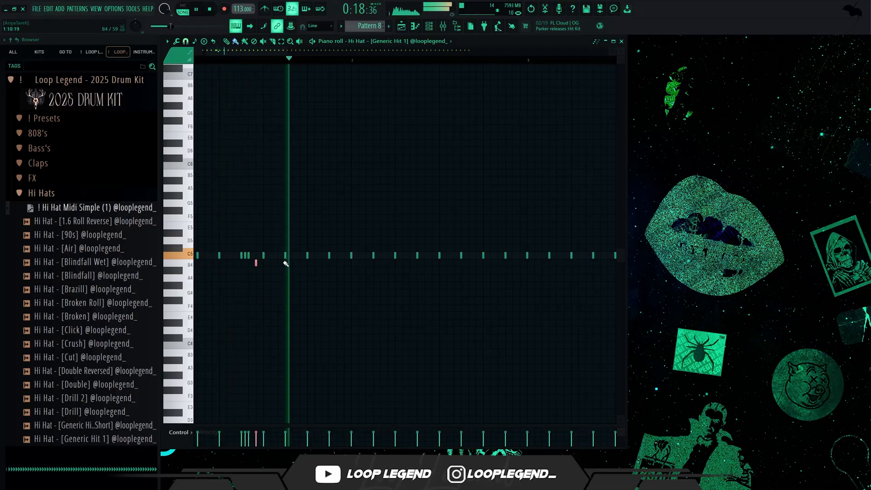
{"action": "left_click", "coordinate": [271, 256]}
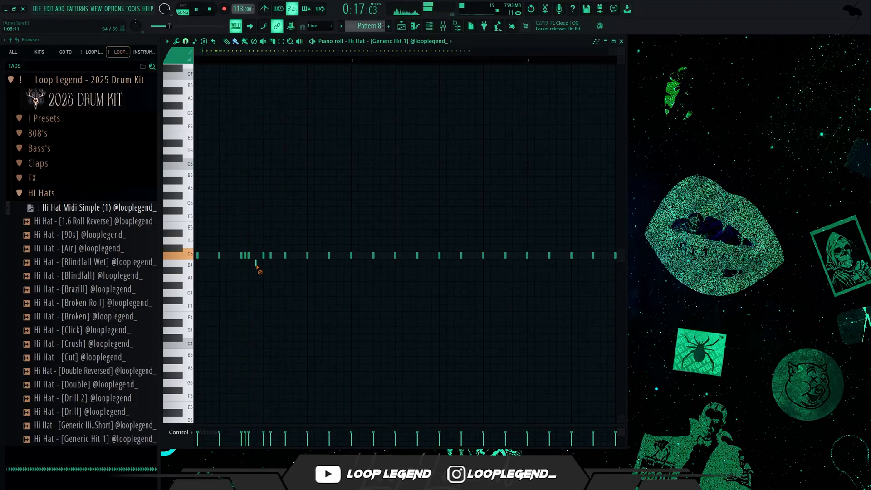
{"action": "left_click", "coordinate": [279, 255]}
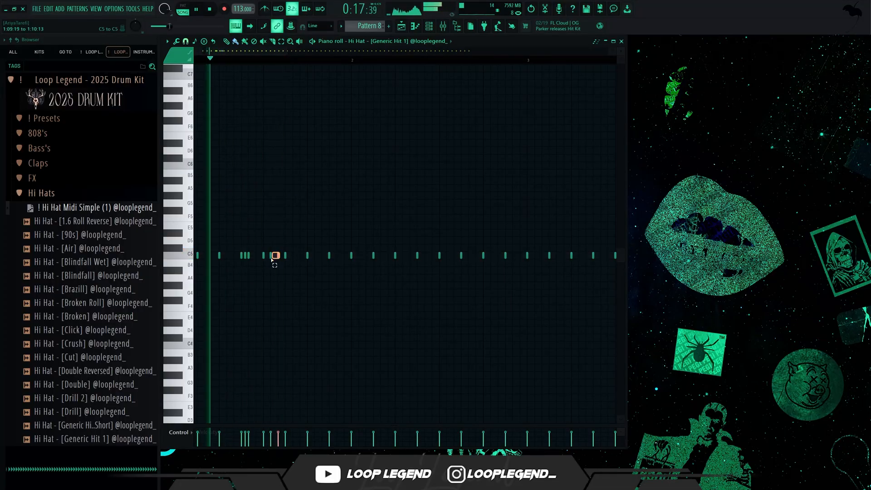
Step: Lower the three-hit triplet roll to B4 and place two C5 hits leading into the next hi-hat
{"action": "left_click_drag", "start_coordinate": [272, 260], "coordinate": [261, 262]}
{"action": "key", "text": "shift+Up"}
{"action": "key", "text": "shift+Down"}
{"action": "key", "text": "shift+Down"}
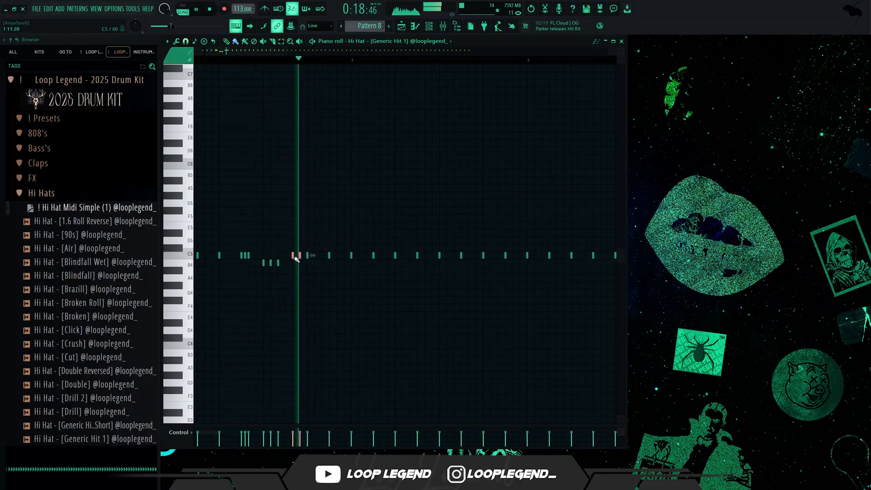
{"action": "left_click", "coordinate": [300, 255]}
{"action": "left_click", "coordinate": [293, 256]}
{"action": "left_click", "coordinate": [186, 41]}
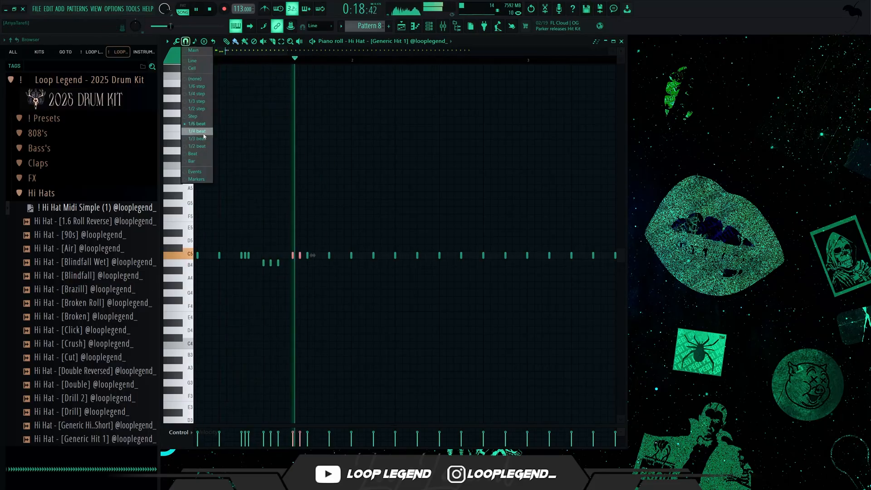
{"action": "left_click", "coordinate": [198, 124]}
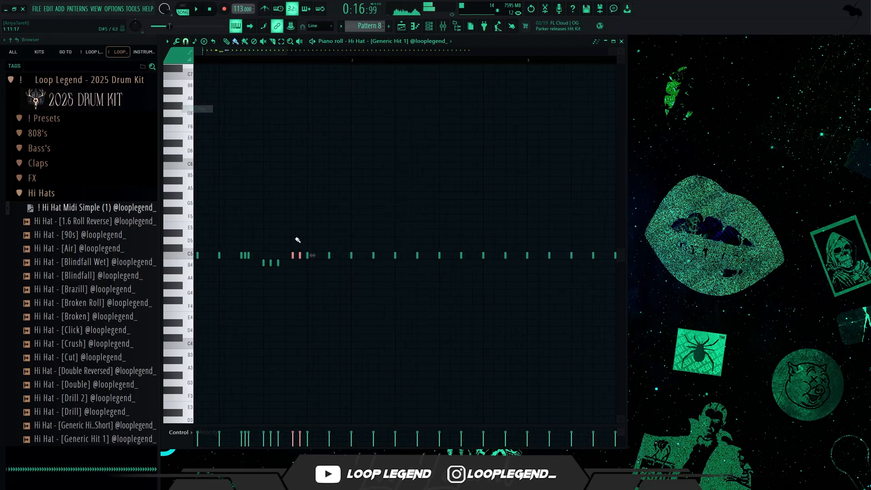
{"action": "left_click", "coordinate": [372, 255]}
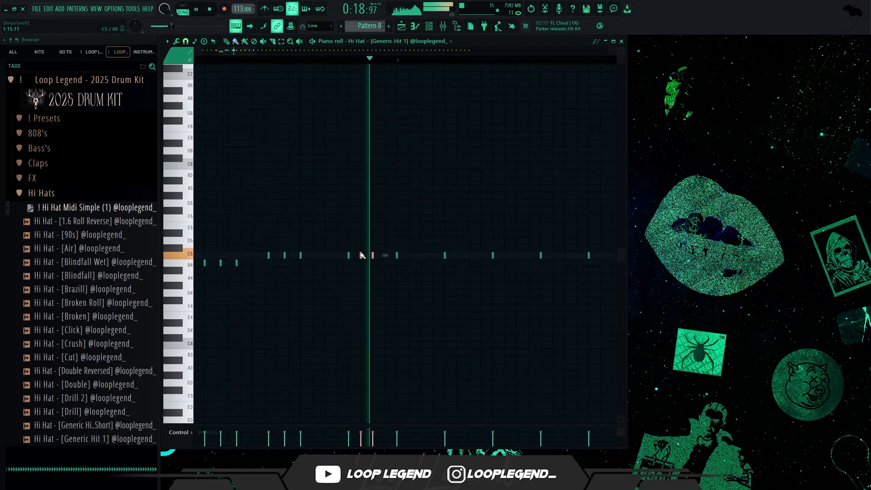
{"action": "left_click", "coordinate": [361, 256]}
{"action": "key", "text": "space"}
Step: With 1/4 step snap, build a four-hit roll in bar 2, with the first three hits at G#4 and the last at F#4
{"action": "left_click", "coordinate": [186, 41]}
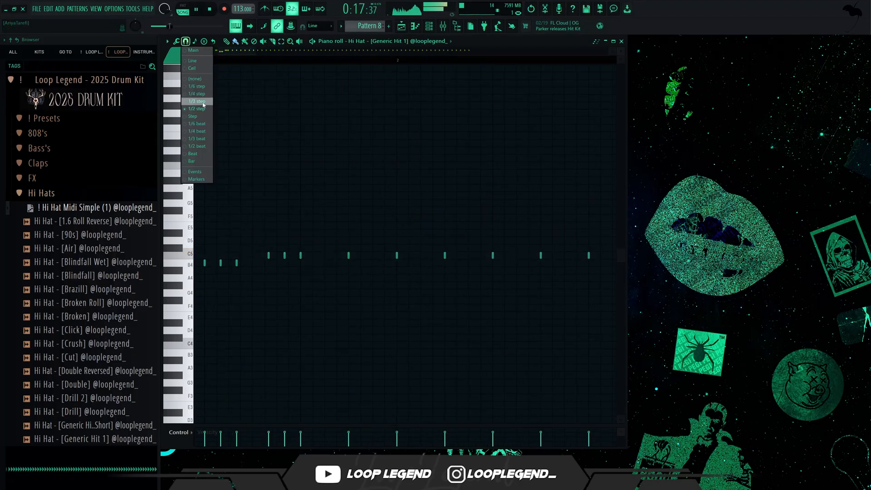
{"action": "left_click", "coordinate": [199, 94]}
{"action": "left_click_drag", "start_coordinate": [475, 255], "coordinate": [457, 257]}
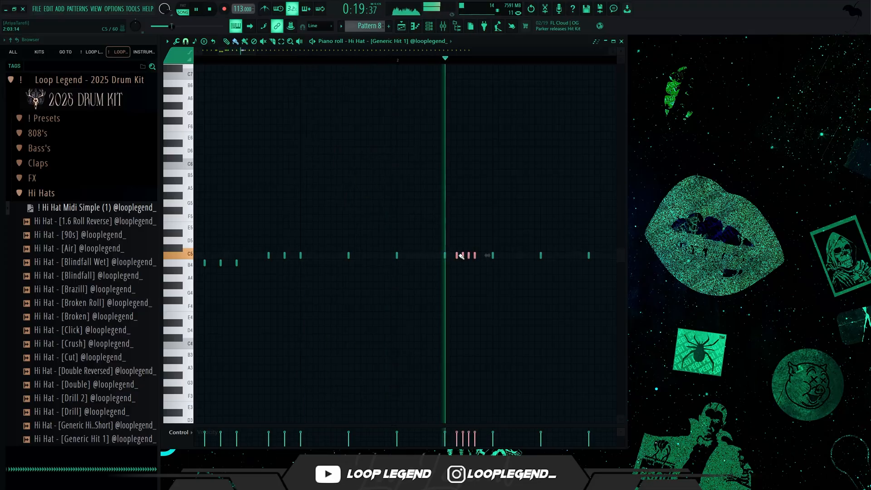
{"action": "key", "text": "space"}
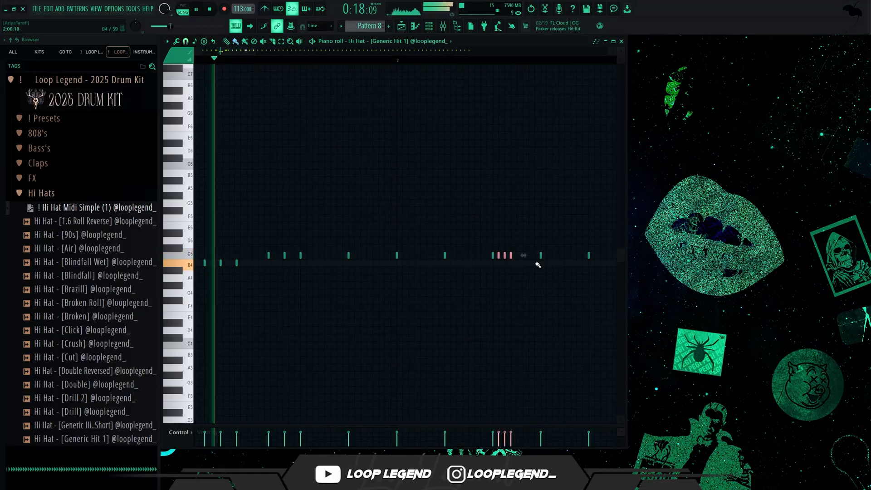
{"action": "key", "text": "shift+Down"}
{"action": "key", "text": "shift+Down"}
{"action": "key", "text": "shift+Down"}
{"action": "key", "text": "shift+Down"}
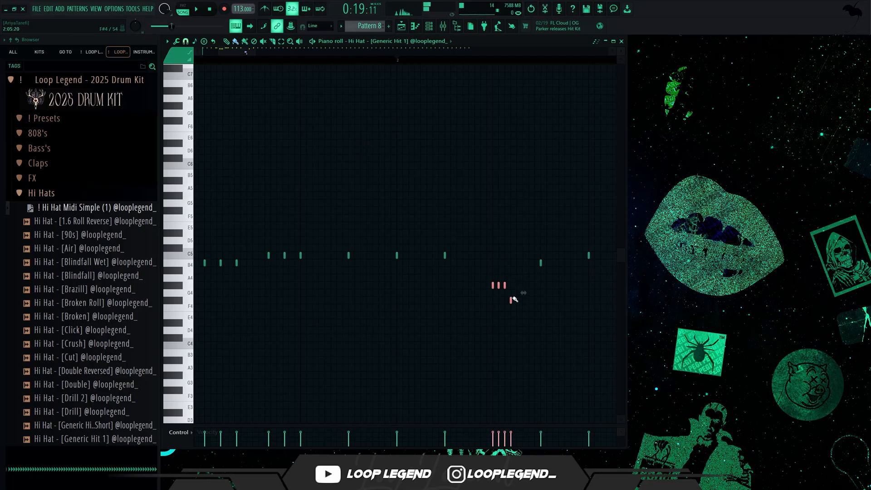
Step: Set the snap to 1/2 step and build a four-hit F#4 roll after the G#4 roll in bar 2
{"action": "left_click", "coordinate": [187, 41]}
{"action": "left_click", "coordinate": [204, 109]}
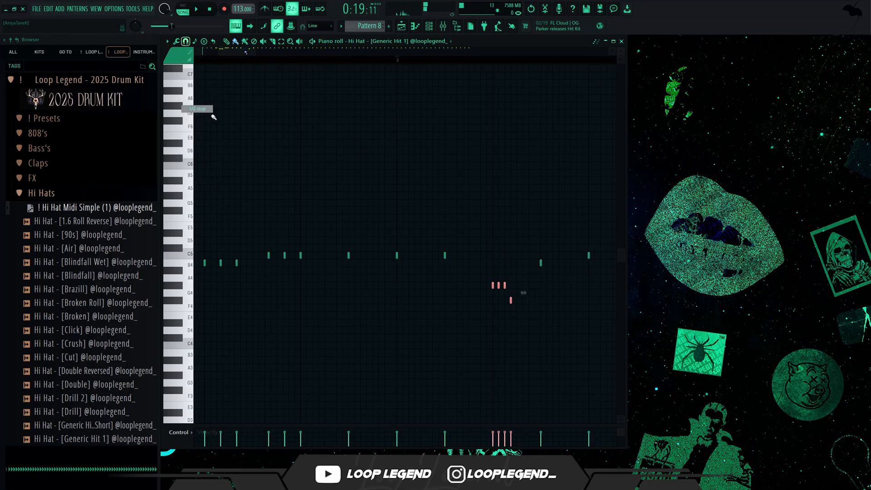
{"action": "key", "text": "space"}
{"action": "mouse_move", "coordinate": [543, 286]}
{"action": "left_mouse_down"}
{"action": "mouse_move", "coordinate": [572, 308]}
{"action": "mouse_move", "coordinate": [563, 301]}
{"action": "mouse_move", "coordinate": [579, 301]}
{"action": "left_mouse_up"}
{"action": "key", "text": "space"}
{"action": "key", "text": "ctrl+z"}
{"action": "key", "text": "space"}
{"action": "key", "text": "space"}
Step: Enlarge the velocity lane and draw a steep rising velocity ramp across the four F#4 hits
{"action": "key", "text": "space"}
{"action": "left_click", "coordinate": [542, 300]}
{"action": "key", "text": "space"}
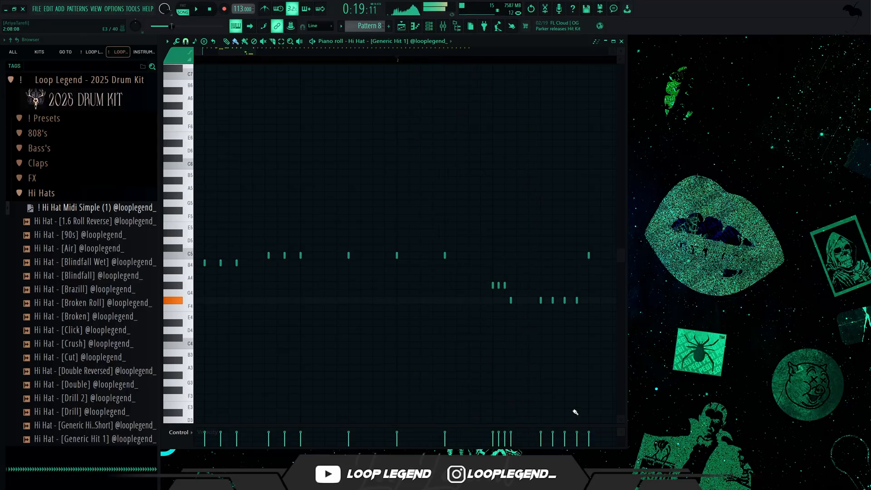
{"action": "left_click_drag", "start_coordinate": [576, 425], "coordinate": [578, 343]}
Step: Lower the four-hit F#4 roll to C4 and play it back
{"action": "key", "text": "space"}
{"action": "left_click_drag", "start_coordinate": [580, 377], "coordinate": [540, 443]}
{"action": "key", "text": "space"}
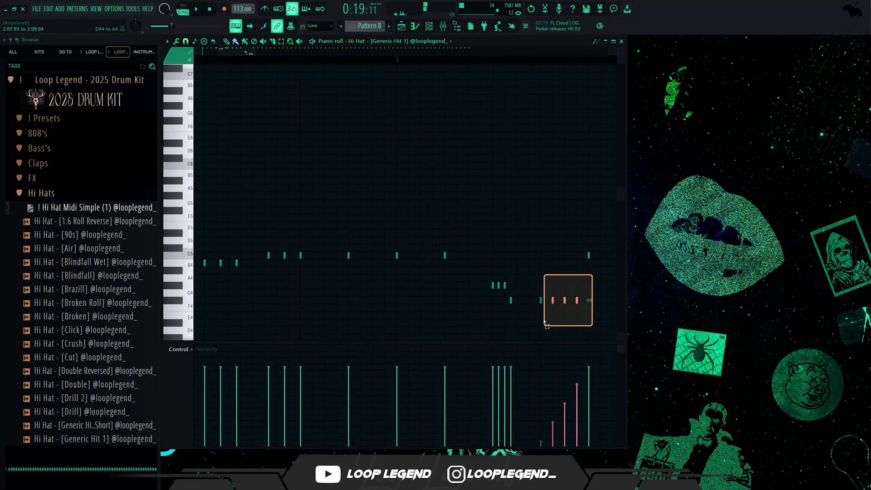
{"action": "left_click_drag", "start_coordinate": [544, 323], "coordinate": [529, 325]}
{"action": "key", "text": "shift+Down"}
{"action": "key", "text": "shift+Down"}
{"action": "key", "text": "shift+Down"}
{"action": "key", "text": "shift+Down"}
{"action": "key", "text": "shift+Down"}
{"action": "key", "text": "shift+Down"}
Step: Redraw the velocities of the four-hit C4 roll as a gentler rising ramp and play it back
{"action": "key", "text": "space"}
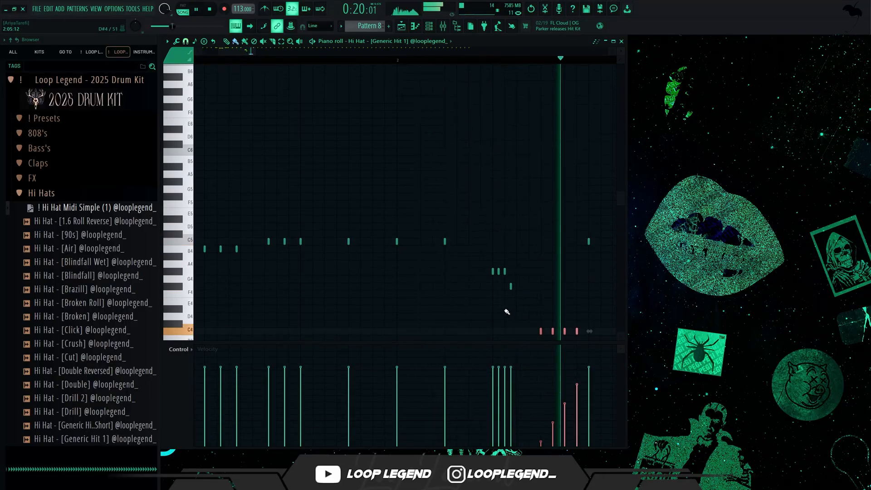
{"action": "scroll", "coordinate": [515, 332], "scroll_direction": "down", "scroll_amount": 4}
{"action": "key", "text": "space"}
{"action": "key", "text": "space"}
{"action": "left_click_drag", "start_coordinate": [504, 391], "coordinate": [467, 404]}
{"action": "key", "text": "space"}
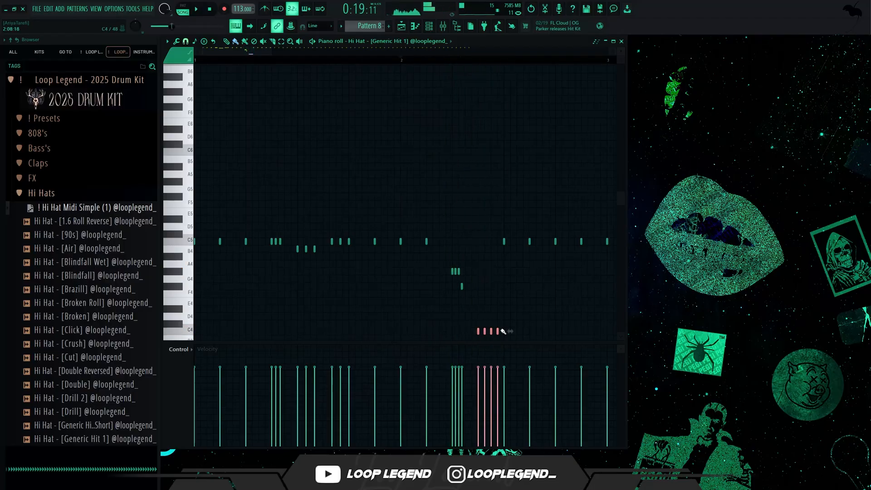
Step: Copy the four-hit C4 roll to the end of bar 2, lower the copy to F#2 and play it back
{"action": "scroll", "coordinate": [503, 332], "scroll_direction": "up", "scroll_amount": 3}
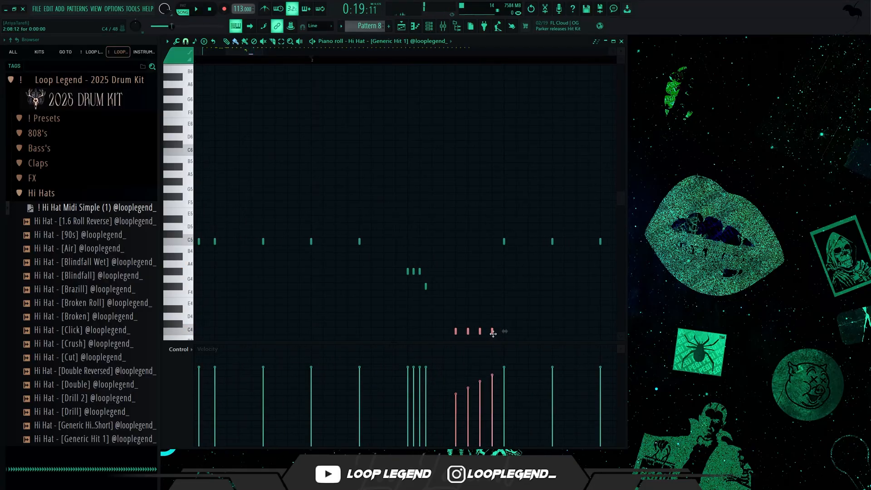
{"action": "mouse_move", "coordinate": [493, 334]}
{"action": "left_mouse_down", "text": "shift"}
{"action": "mouse_move", "coordinate": [629, 332]}
{"action": "mouse_move", "coordinate": [496, 316]}
{"action": "left_mouse_up", "text": "shift"}
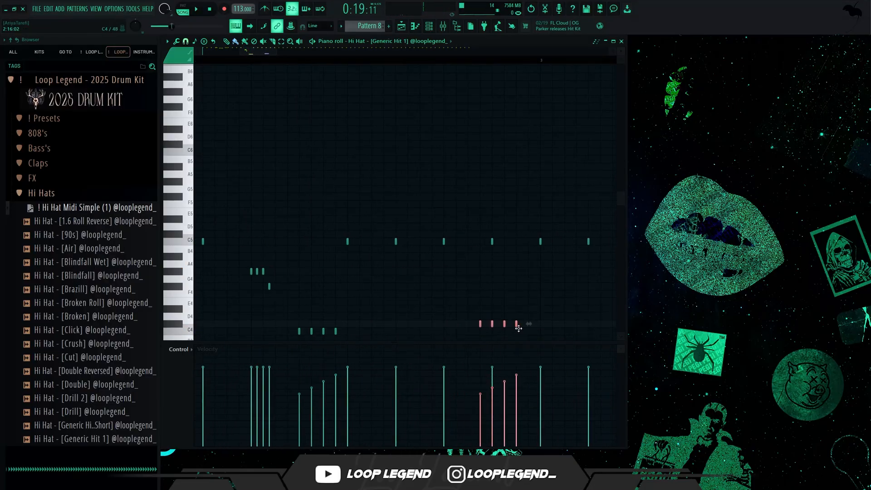
{"action": "scroll", "coordinate": [531, 345], "scroll_direction": "down", "scroll_amount": 6}
{"action": "key", "text": "space"}
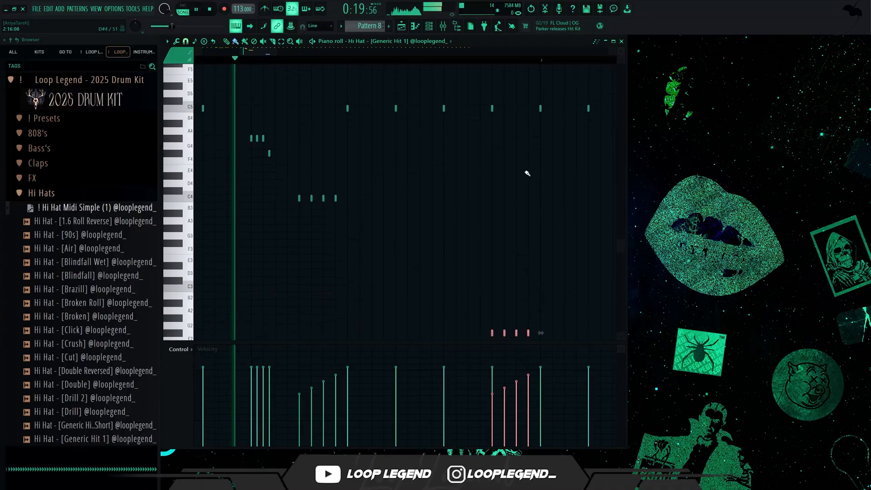
Step: Raise the roll at the end of bar 2 one octave to F#3 and add extra C5 hits near the start of bar 1
{"action": "scroll", "coordinate": [518, 159], "scroll_direction": "up", "scroll_amount": 1}
{"action": "scroll", "coordinate": [458, 90], "scroll_direction": "down", "scroll_amount": 3}
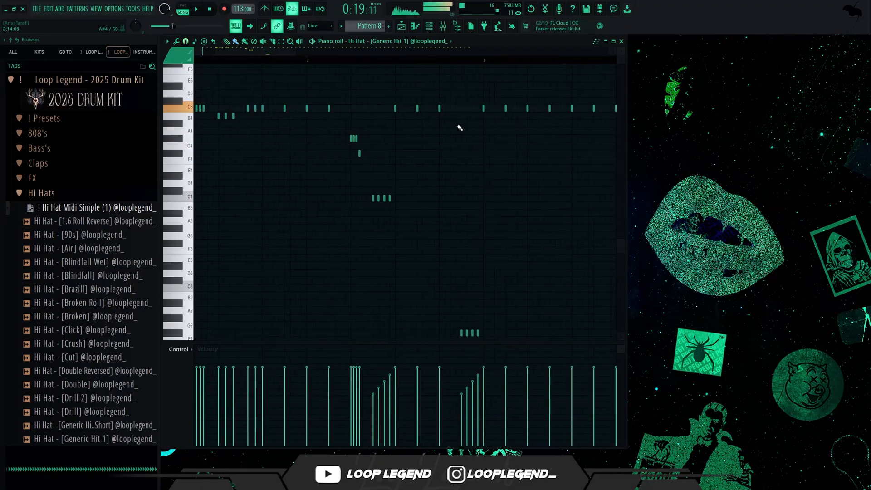
{"action": "left_click_drag", "start_coordinate": [511, 277], "coordinate": [458, 355], "text": "ctrl"}
{"action": "key", "text": "ctrl+Up"}
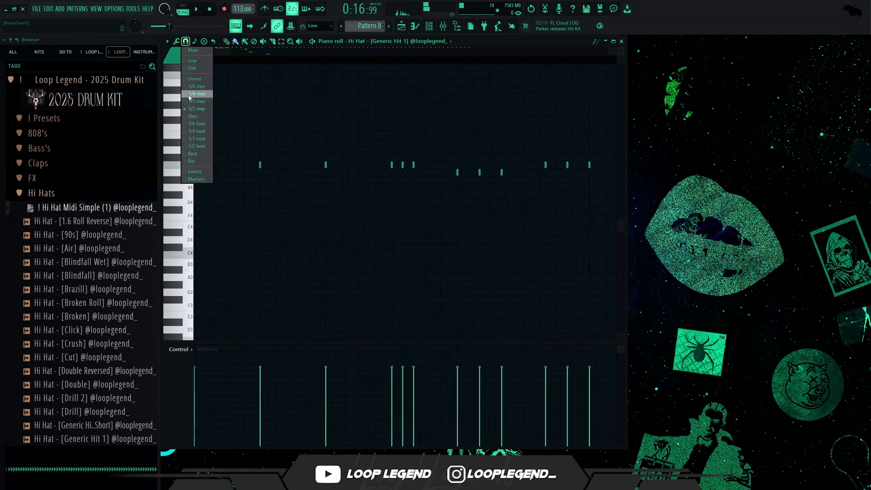
{"action": "left_click", "coordinate": [208, 202]}
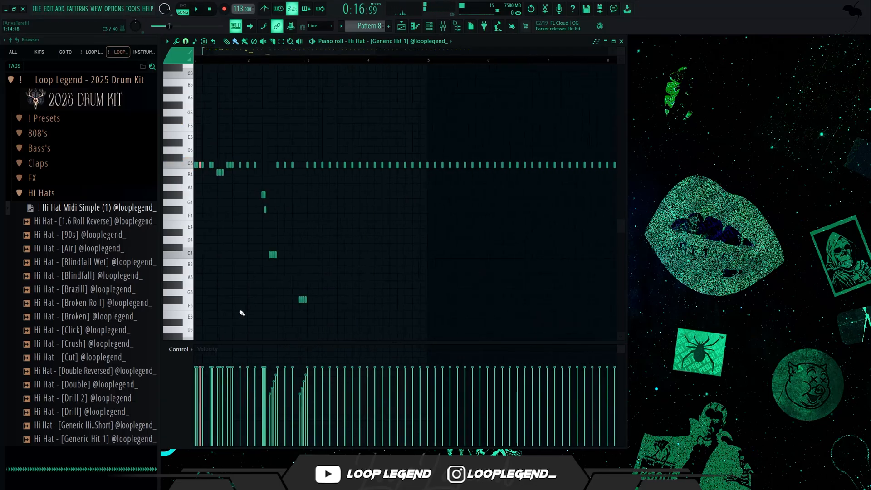
Step: Duplicate the C4 and F#3 rolls into bar 3 and delete the stray D3 note in bar 2
{"action": "left_click_drag", "start_coordinate": [265, 324], "coordinate": [251, 338]}
{"action": "key", "text": "ctrl+l"}
{"action": "left_click_drag", "start_coordinate": [443, 339], "coordinate": [208, 247]}
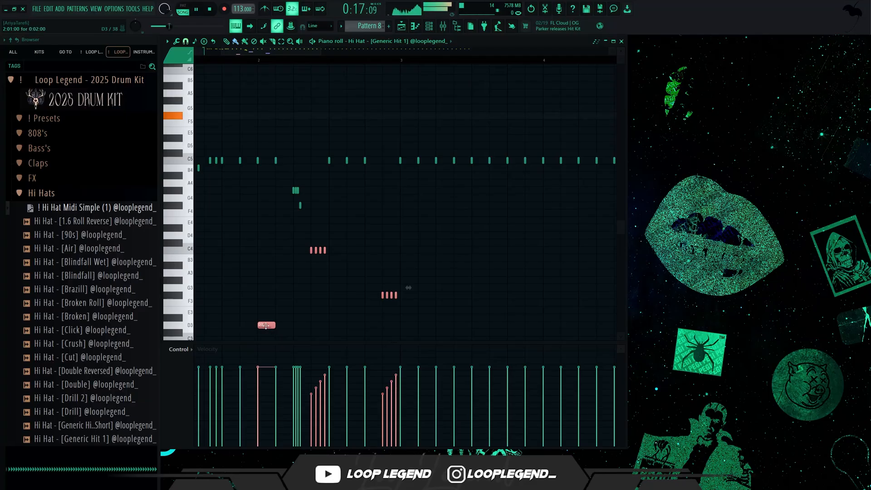
{"action": "left_click_drag", "start_coordinate": [420, 322], "coordinate": [249, 346]}
{"action": "key", "text": "Delete"}
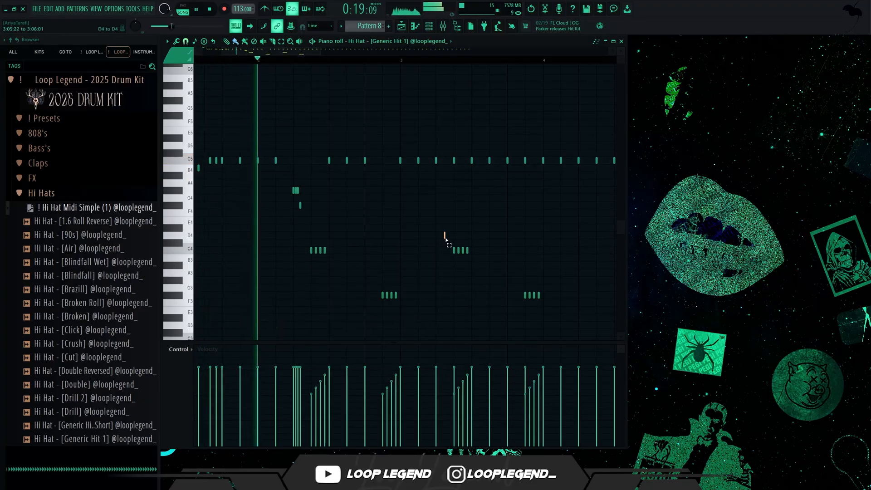
Step: Select the two duplicated rolls in bar 3 and lower them to G3 and C#3
{"action": "left_click_drag", "start_coordinate": [445, 233], "coordinate": [583, 341]}
{"action": "key", "text": "shift+Down"}
{"action": "key", "text": "shift+Down"}
{"action": "key", "text": "shift+Down"}
{"action": "key", "text": "shift+Down"}
{"action": "key", "text": "shift+Up"}
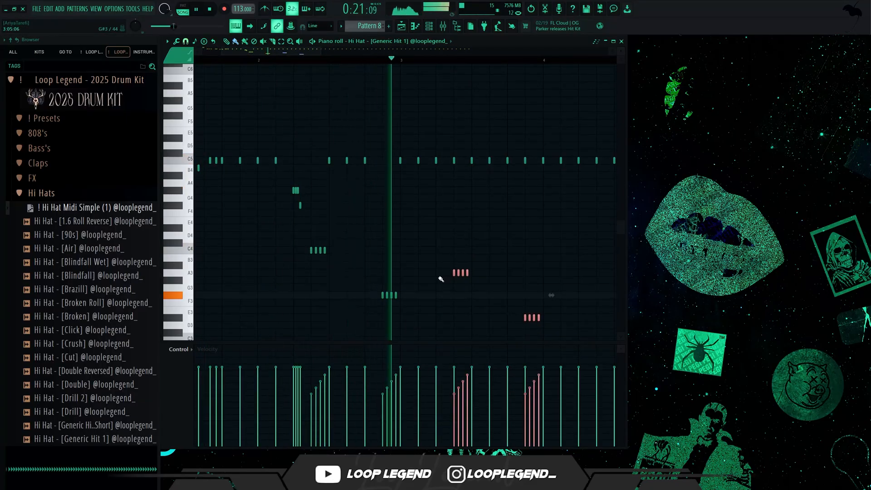
{"action": "scroll", "coordinate": [438, 284], "scroll_direction": "down", "scroll_amount": 3}
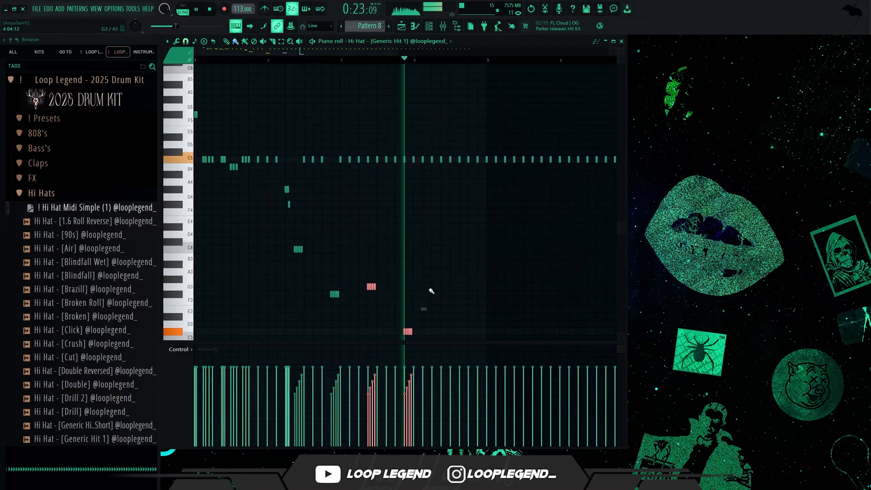
Step: Add three quick C5 hits after a hi-hat in bar 3 to form a roll, plus one extra hit after the following hat
{"action": "scroll", "coordinate": [434, 293], "scroll_direction": "up", "scroll_amount": 3}
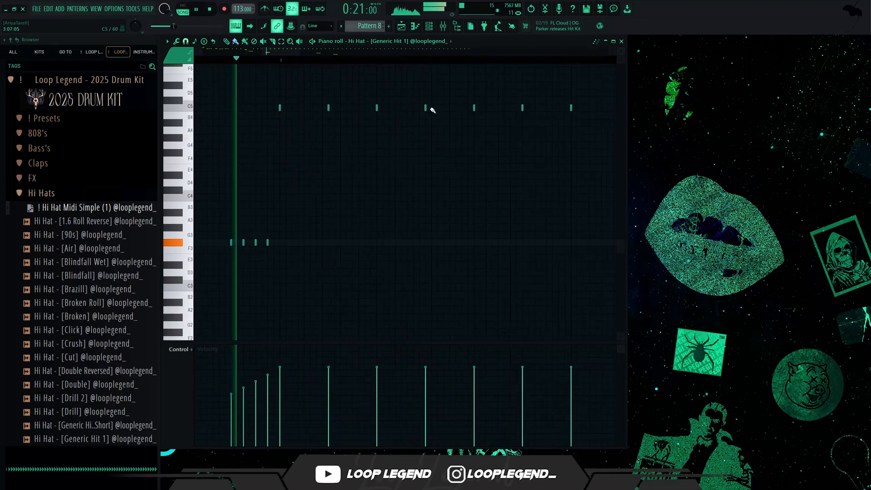
{"action": "left_click_drag", "start_coordinate": [432, 110], "coordinate": [445, 108]}
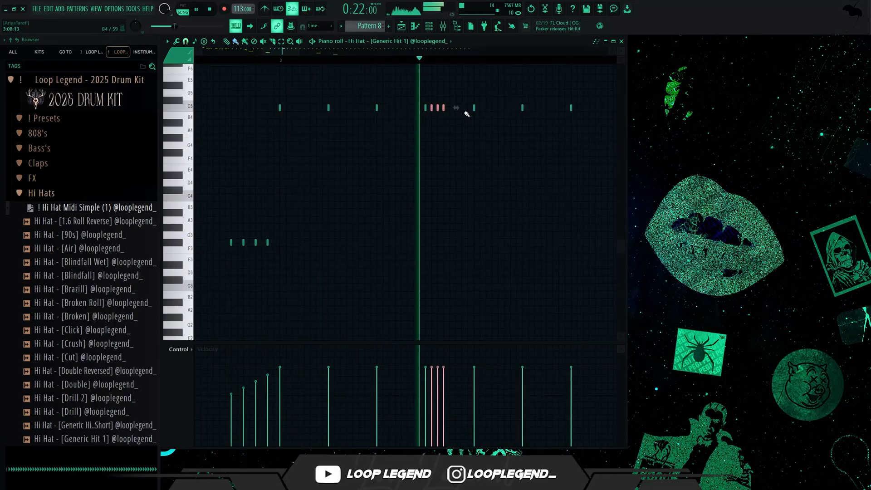
{"action": "left_click", "coordinate": [494, 108]}
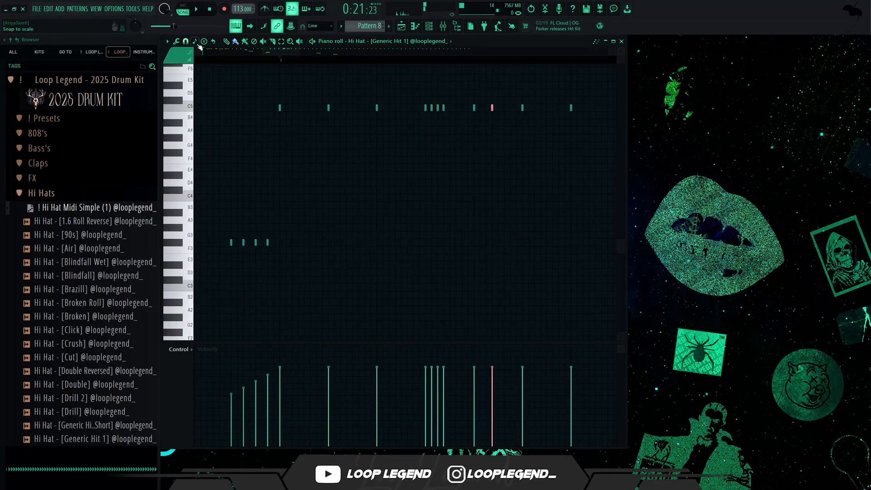
Step: Set the grid snap to Step and add two single C5 hits between the hi-hats in the second half of bar 3
{"action": "left_click", "coordinate": [186, 41]}
{"action": "left_click", "coordinate": [200, 124]}
{"action": "key", "text": "space"}
{"action": "left_click", "coordinate": [498, 108]}
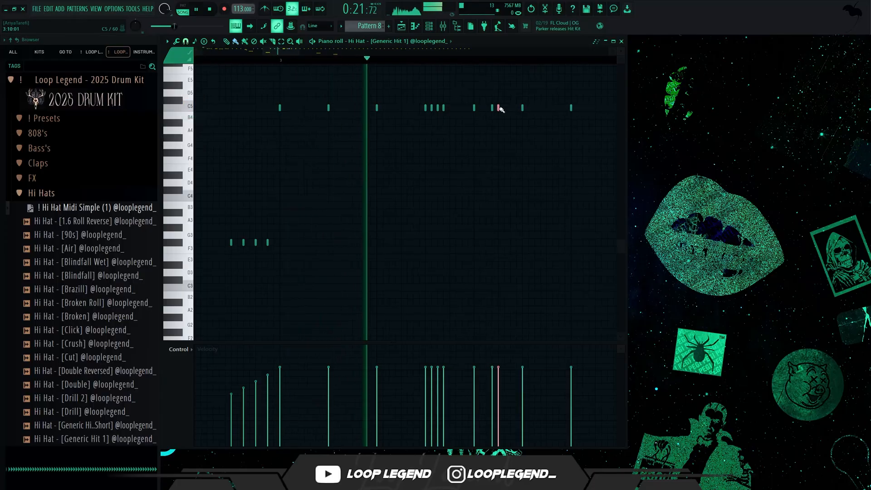
{"action": "scroll", "coordinate": [506, 113], "scroll_direction": "down", "scroll_amount": 3}
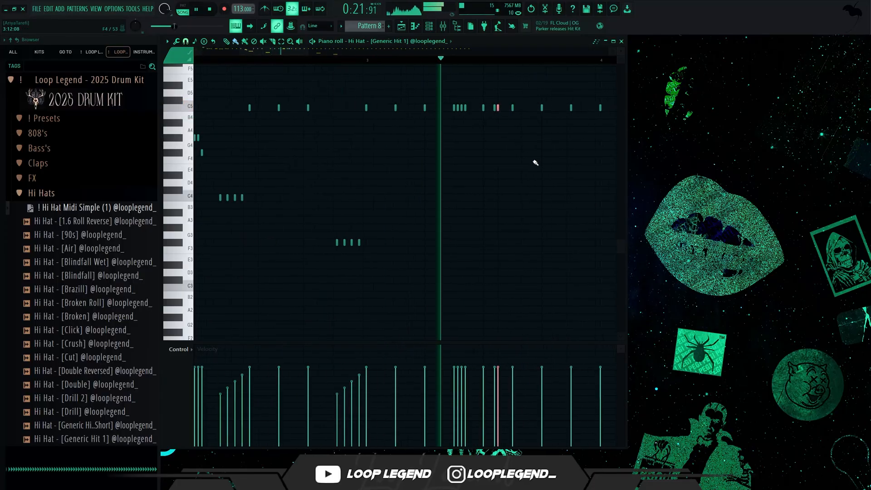
{"action": "scroll", "coordinate": [535, 160], "scroll_direction": "up", "scroll_amount": 2}
{"action": "left_click", "coordinate": [518, 111]}
{"action": "scroll", "coordinate": [358, 224], "scroll_direction": "up", "scroll_amount": 4}
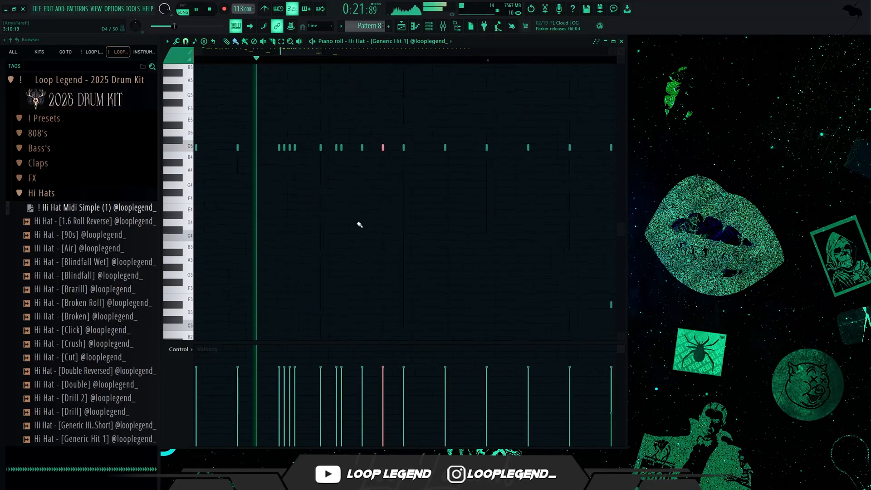
Step: Change the grid snap value, play the pattern and delete one of the C5 hi-hat hits
{"action": "key", "text": "space"}
{"action": "left_click", "coordinate": [185, 41]}
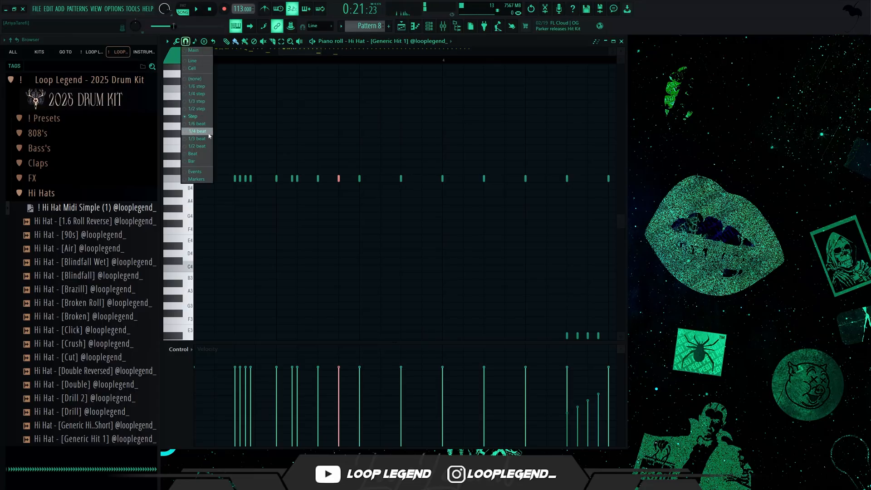
{"action": "left_click", "coordinate": [208, 139]}
{"action": "key", "text": "space"}
{"action": "scroll", "coordinate": [442, 194], "scroll_direction": "down", "scroll_amount": 1}
{"action": "right_click", "coordinate": [472, 180]}
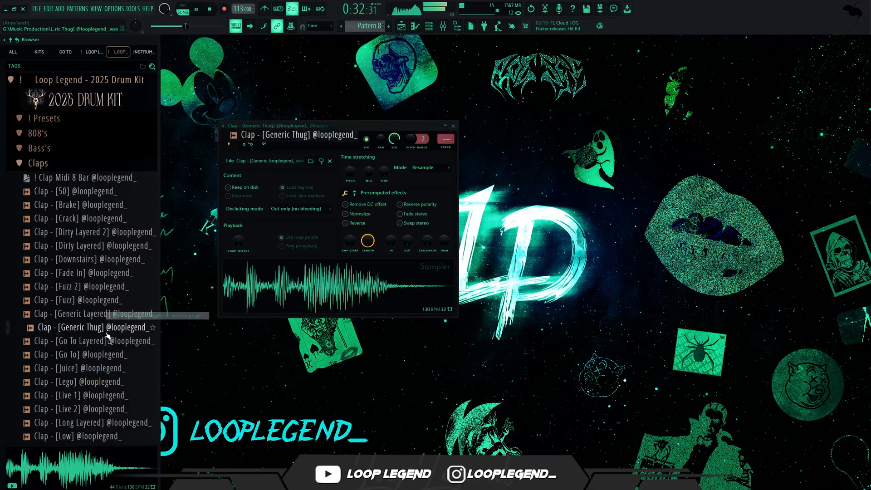
Step: Choose the Clap - [Go To Layered] sample from the drum kit's Claps folder
{"action": "left_click", "coordinate": [101, 341]}
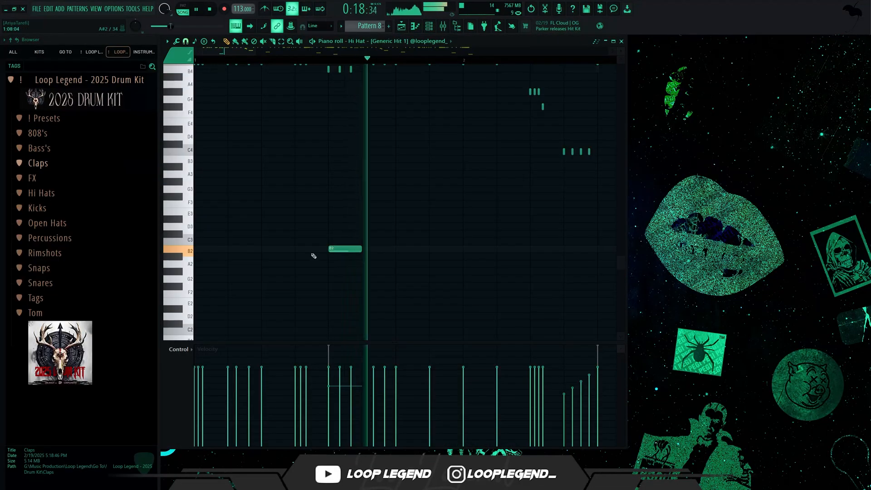
Step: Add hi-hat notes at B2 on steps 1 and 13 of bar 1 and step 9 of bar 2, plus a C3 note near bar 2's end
{"action": "left_click", "coordinate": [202, 248]}
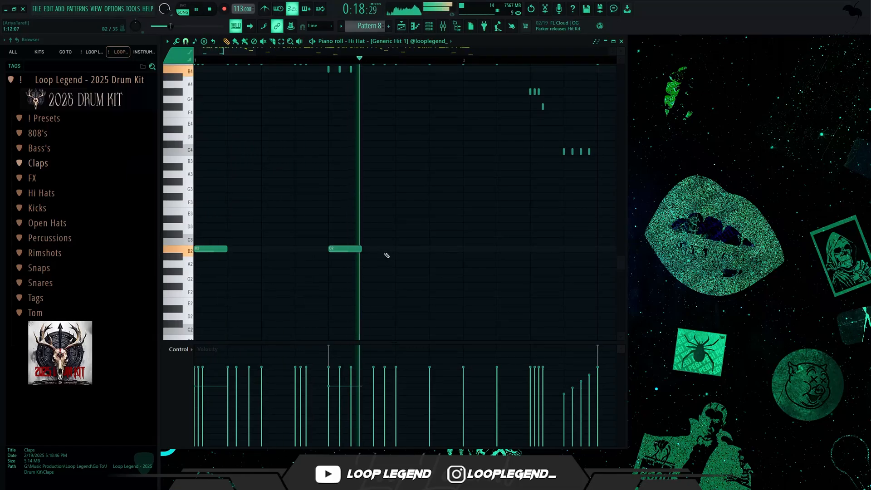
{"action": "left_click", "coordinate": [399, 248]}
{"action": "scroll", "coordinate": [431, 249], "scroll_direction": "down", "scroll_amount": 3}
{"action": "left_click", "coordinate": [460, 249]}
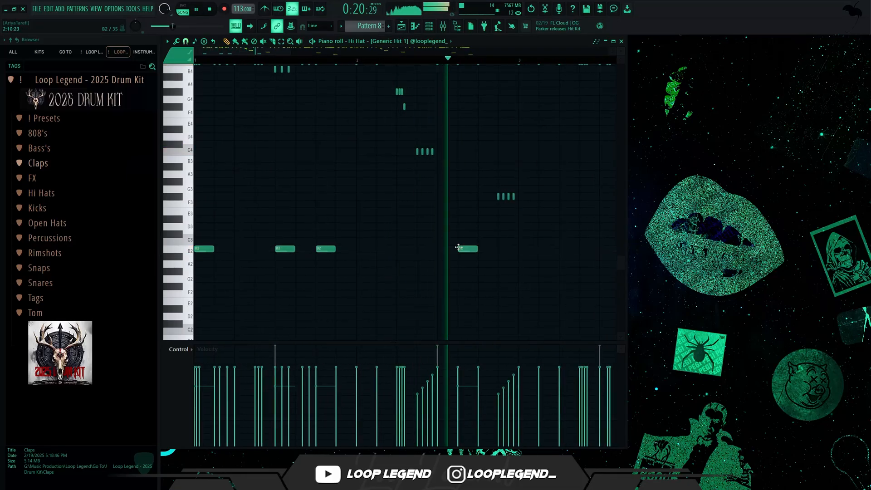
{"action": "left_click_drag", "start_coordinate": [459, 250], "coordinate": [440, 250]}
{"action": "scroll", "coordinate": [464, 249], "scroll_direction": "down", "scroll_amount": 1}
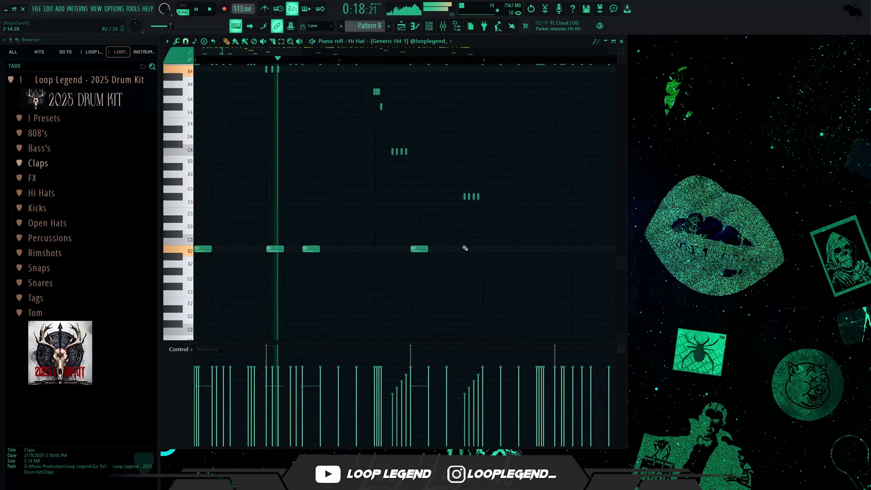
{"action": "left_click", "coordinate": [467, 242]}
Step: Select the low B2 and C3 hi-hat notes of bars 1 and 2 and duplicate them three times through bar 8
{"action": "left_click_drag", "start_coordinate": [490, 231], "coordinate": [293, 274]}
{"action": "scroll", "coordinate": [282, 281], "scroll_direction": "down", "scroll_amount": 2}
{"action": "key", "text": "ctrl+a"}
{"action": "key", "text": "ctrl+b"}
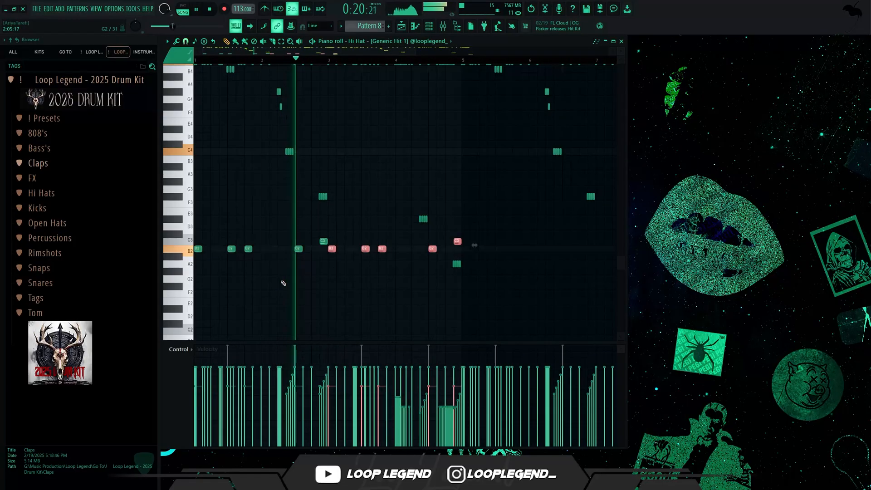
{"action": "scroll", "coordinate": [282, 282], "scroll_direction": "down", "scroll_amount": 3}
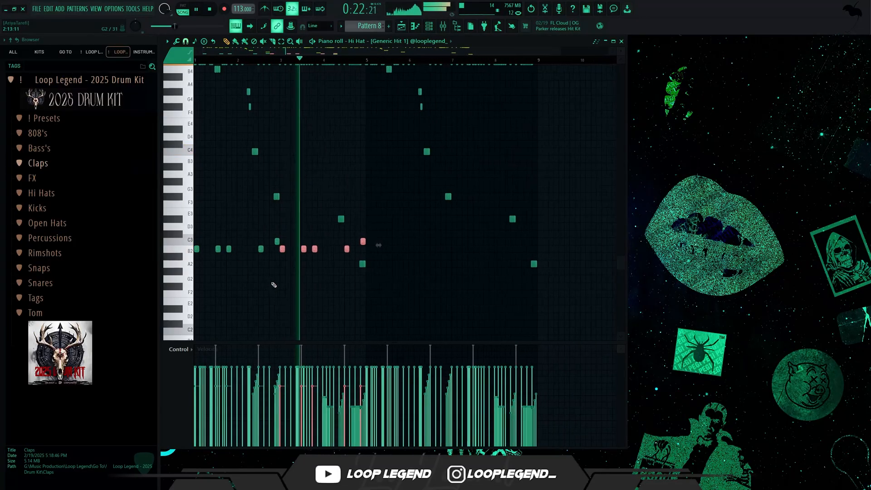
{"action": "key", "text": "ctrl+b"}
{"action": "key", "text": "ctrl+b"}
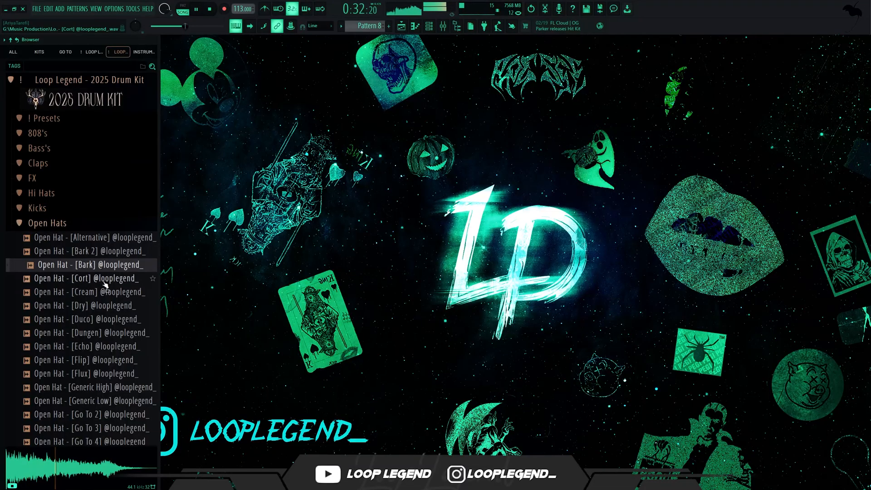
Step: Add Open Hat - [Cort] as a new channel with a hit on its first step
{"action": "right_click", "coordinate": [101, 277]}
{"action": "left_click", "coordinate": [136, 294]}
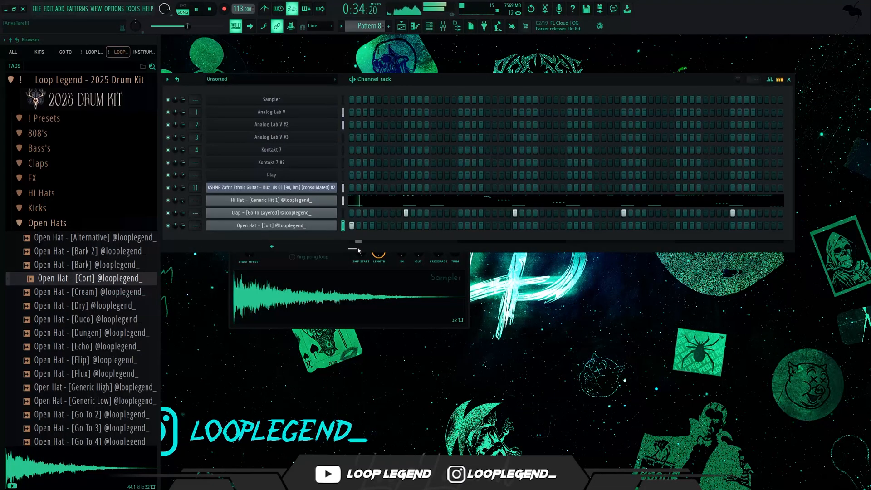
Step: Audition further open hats in the kit, including Generic Low, Lab Ambience, Reversed, Short Go To 2 and Short Go To
{"action": "scroll", "coordinate": [109, 236], "scroll_direction": "down", "scroll_amount": 4}
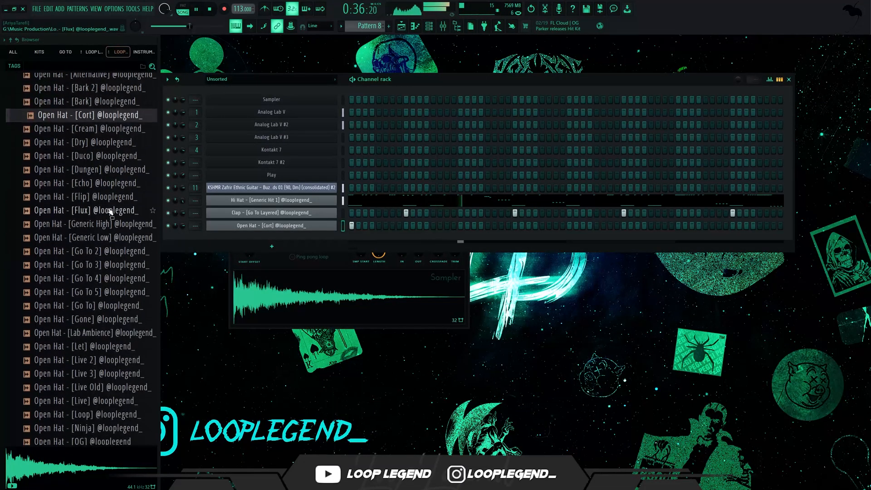
{"action": "left_click", "coordinate": [109, 237]}
{"action": "left_click", "coordinate": [122, 320]}
{"action": "left_click", "coordinate": [119, 335]}
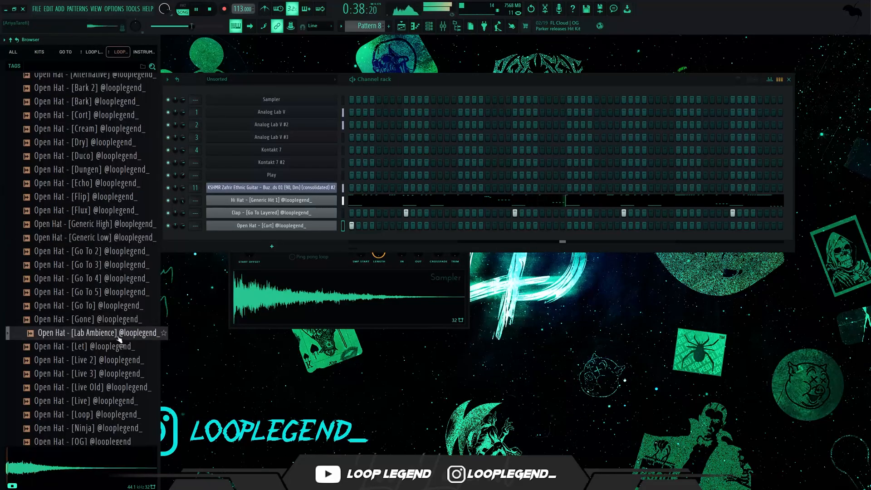
{"action": "left_click", "coordinate": [108, 198]}
{"action": "scroll", "coordinate": [117, 305], "scroll_direction": "down", "scroll_amount": 1}
{"action": "scroll", "coordinate": [118, 305], "scroll_direction": "down", "scroll_amount": 1}
{"action": "left_click", "coordinate": [116, 308]}
{"action": "left_click", "coordinate": [117, 360]}
{"action": "left_click", "coordinate": [118, 402]}
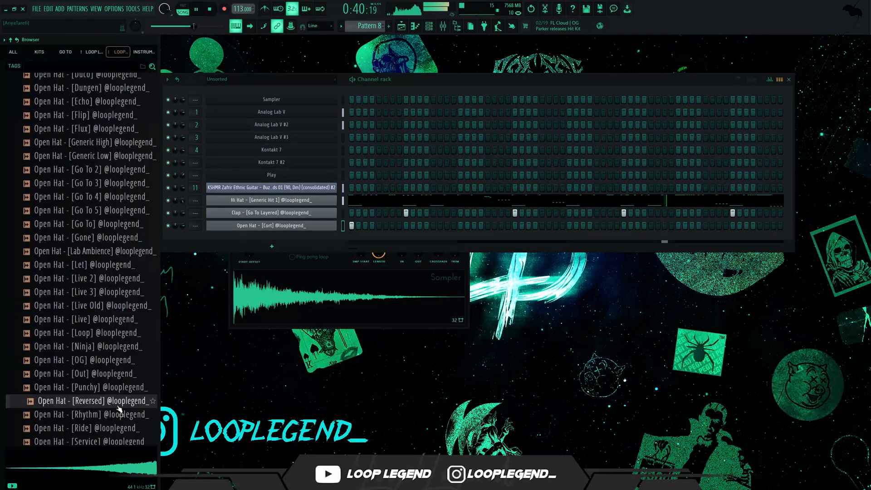
{"action": "scroll", "coordinate": [118, 395], "scroll_direction": "down", "scroll_amount": 4}
{"action": "left_click", "coordinate": [120, 304]}
{"action": "left_click", "coordinate": [118, 319]}
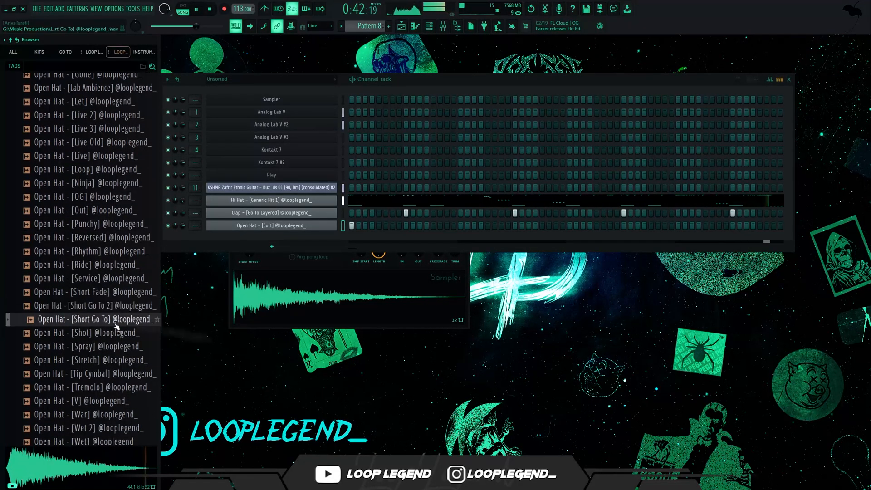
Step: Add Open Hat - [Short Go To 2] and Open Hat - [Short Go To] as new sampler channels and close their windows
{"action": "right_click", "coordinate": [116, 310]}
{"action": "left_click", "coordinate": [122, 321]}
{"action": "left_click", "coordinate": [114, 319]}
{"action": "right_click", "coordinate": [114, 319]}
{"action": "left_click", "coordinate": [132, 323]}
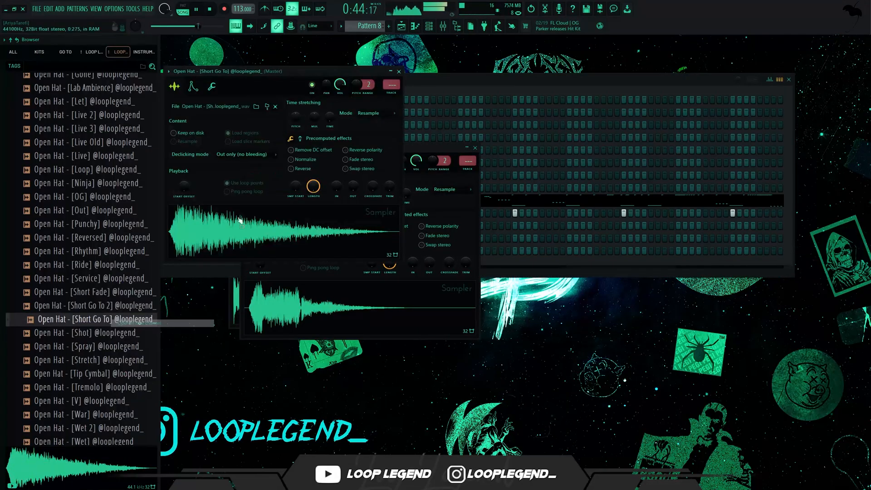
{"action": "key", "text": "Escape"}
{"action": "key", "text": "Escape"}
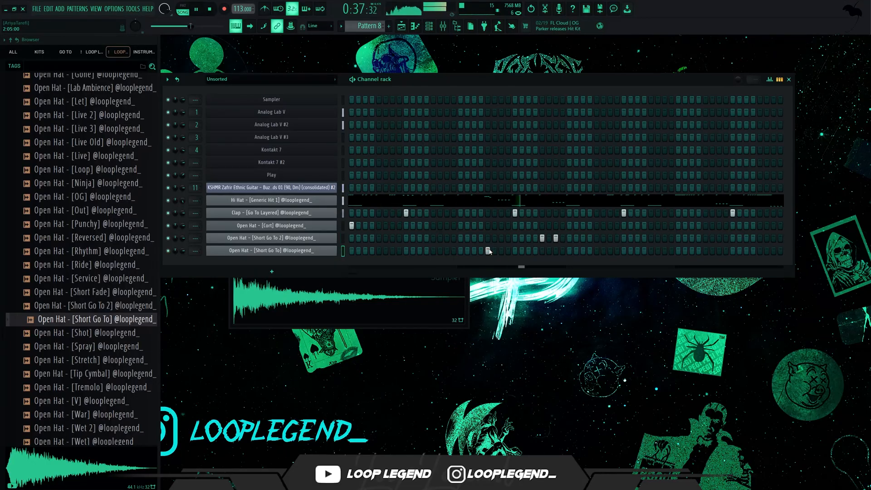
Step: Add a C5 note halfway through bar 2 in the Open Hat - [Short Go To] piano roll
{"action": "left_click", "coordinate": [326, 251]}
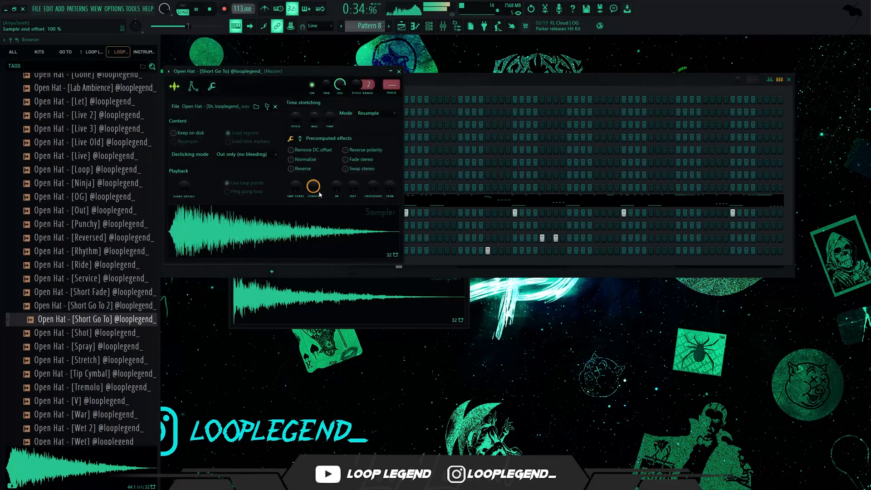
{"action": "left_click", "coordinate": [311, 171]}
{"action": "key", "text": "F7"}
{"action": "scroll", "coordinate": [291, 216], "scroll_direction": "up", "scroll_amount": 6}
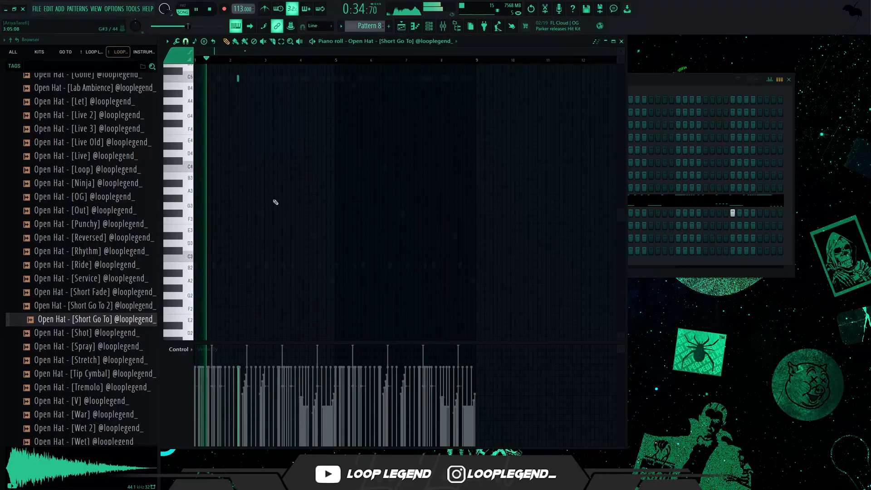
{"action": "scroll", "coordinate": [240, 203], "scroll_direction": "up", "scroll_amount": 6}
{"action": "left_click", "coordinate": [299, 198]}
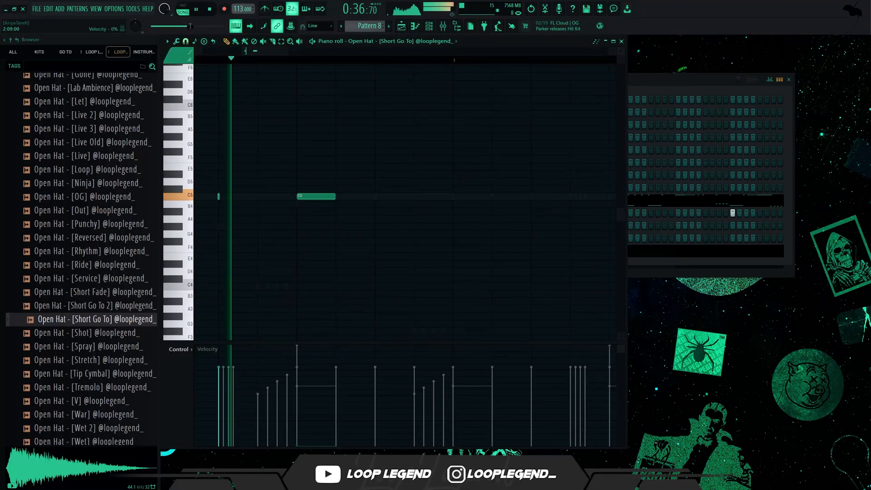
{"action": "key", "text": "space"}
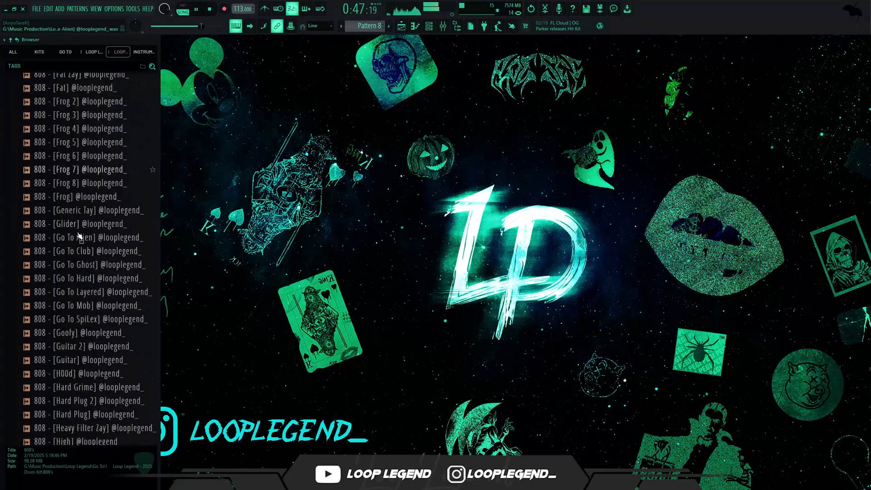
Step: Load 808 - [Spinz] from the kit's 808's folder into a new channel and adjust its precomputed Boost
{"action": "scroll", "coordinate": [84, 137], "scroll_direction": "down", "scroll_amount": 5}
{"action": "left_click", "coordinate": [84, 137]}
{"action": "left_click", "coordinate": [81, 126]}
{"action": "right_click", "coordinate": [78, 126]}
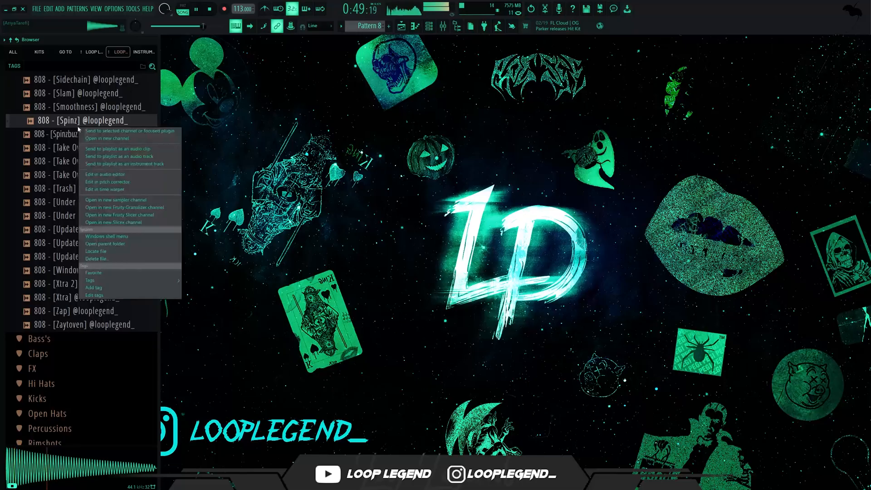
{"action": "left_click", "coordinate": [93, 139]}
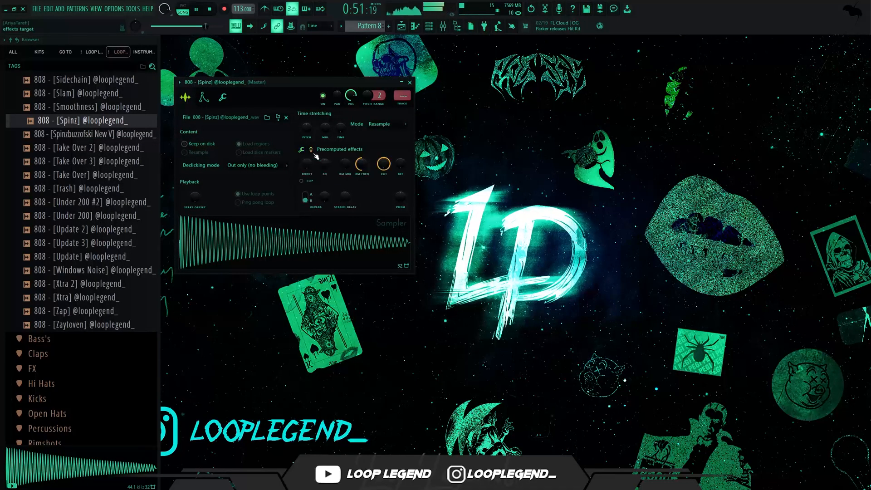
{"action": "left_click_drag", "start_coordinate": [310, 170], "coordinate": [309, 169]}
{"action": "key", "text": "Escape"}
Step: Place D#5 notes for the Spinz 808 on steps 1, 7 and 13 of bar 1 and steps 9, 11 and 15 of bar 2
{"action": "key", "text": "F7"}
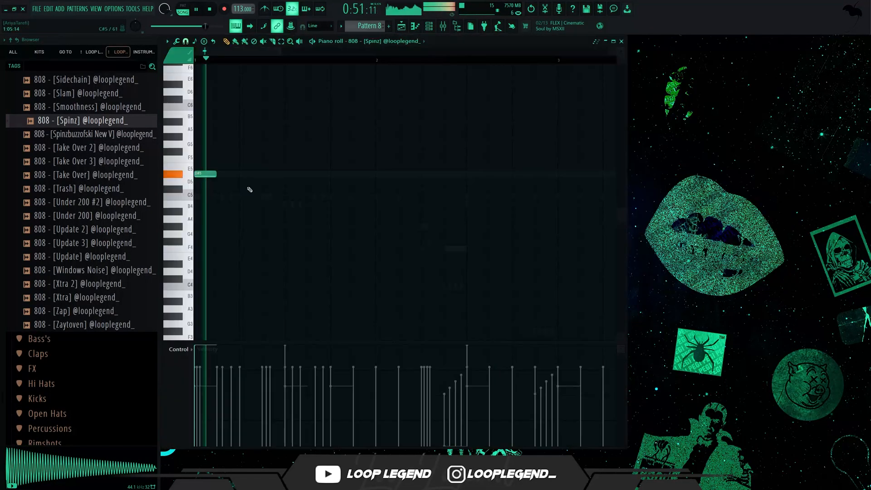
{"action": "left_click", "coordinate": [269, 174]}
{"action": "left_click", "coordinate": [338, 174]}
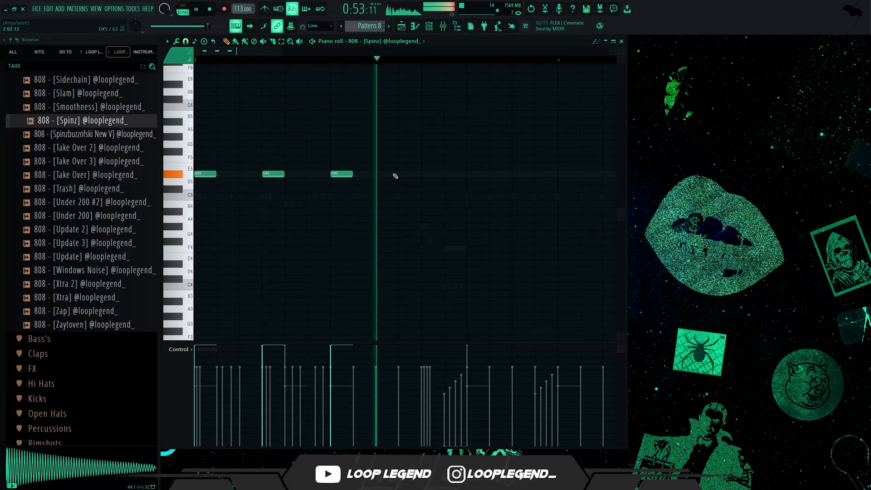
{"action": "scroll", "coordinate": [454, 182], "scroll_direction": "up", "scroll_amount": 2}
{"action": "left_click", "coordinate": [478, 197]}
{"action": "left_click_drag", "start_coordinate": [478, 197], "coordinate": [500, 197]}
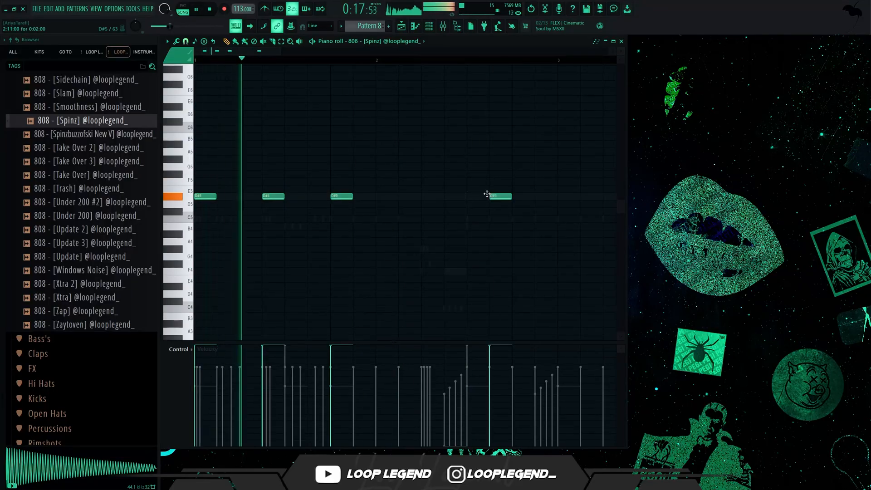
{"action": "left_click", "coordinate": [536, 197]}
{"action": "scroll", "coordinate": [463, 231], "scroll_direction": "down", "scroll_amount": 2}
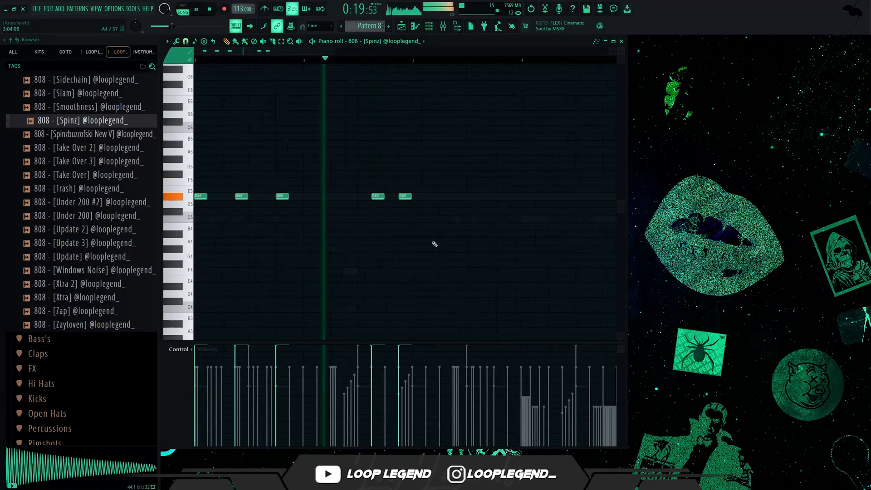
{"action": "left_click", "coordinate": [363, 197]}
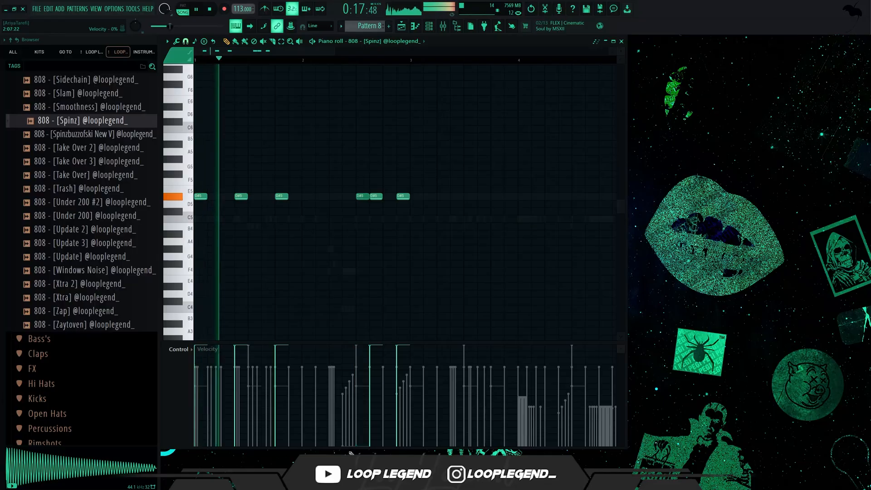
Step: Duplicate the two-bar 808 phrase into bars 3 and 4 and deselect the copied notes
{"action": "scroll", "coordinate": [311, 279], "scroll_direction": "down", "scroll_amount": 2}
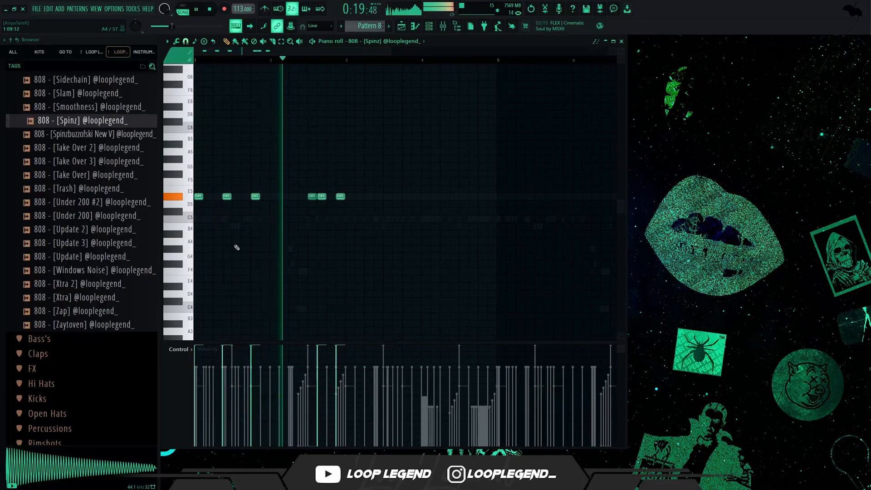
{"action": "scroll", "coordinate": [254, 252], "scroll_direction": "up", "scroll_amount": 2}
{"action": "scroll", "coordinate": [378, 227], "scroll_direction": "down", "scroll_amount": 1}
{"action": "key", "text": "ctrl+b"}
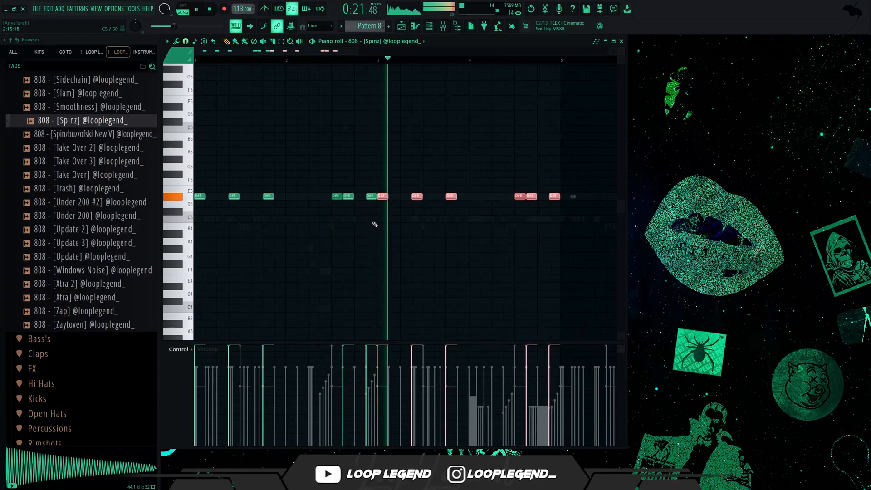
{"action": "key", "text": "ctrl+d"}
{"action": "scroll", "coordinate": [456, 236], "scroll_direction": "up", "scroll_amount": 2}
Step: Move the 808's D#5 note on step 13 of bar 3 to step 5 of bar 4
{"action": "key", "text": "space"}
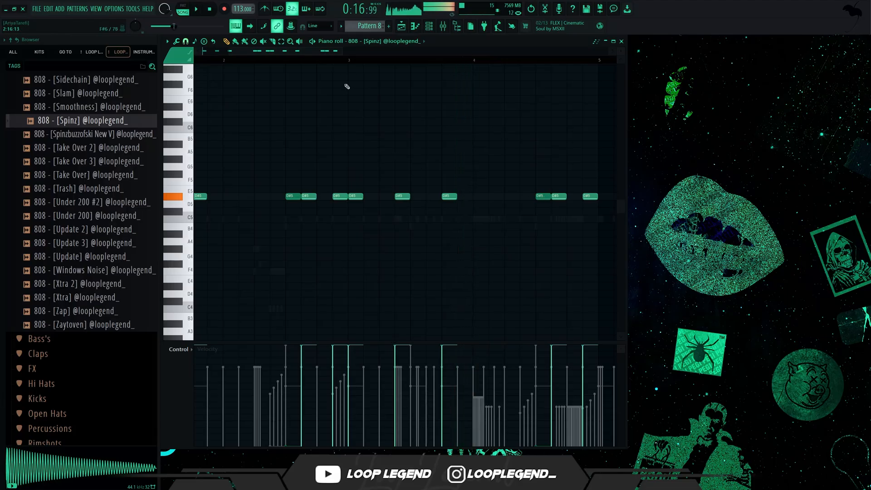
{"action": "key", "text": "space"}
{"action": "left_click_drag", "start_coordinate": [449, 197], "coordinate": [512, 201]}
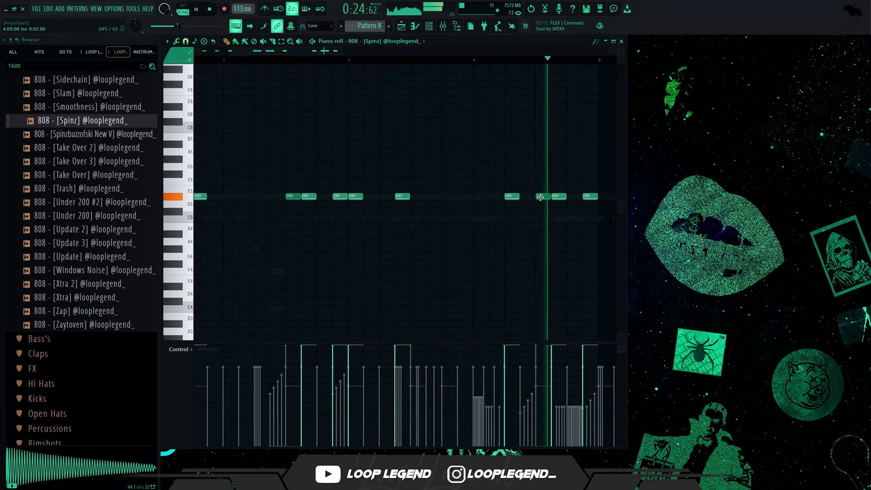
Step: Change the grid snap and chop the second-to-last D#5 note in bar 4 into two equal halves
{"action": "scroll", "coordinate": [522, 236], "scroll_direction": "up", "scroll_amount": 5}
{"action": "left_click_drag", "start_coordinate": [421, 187], "coordinate": [397, 228]}
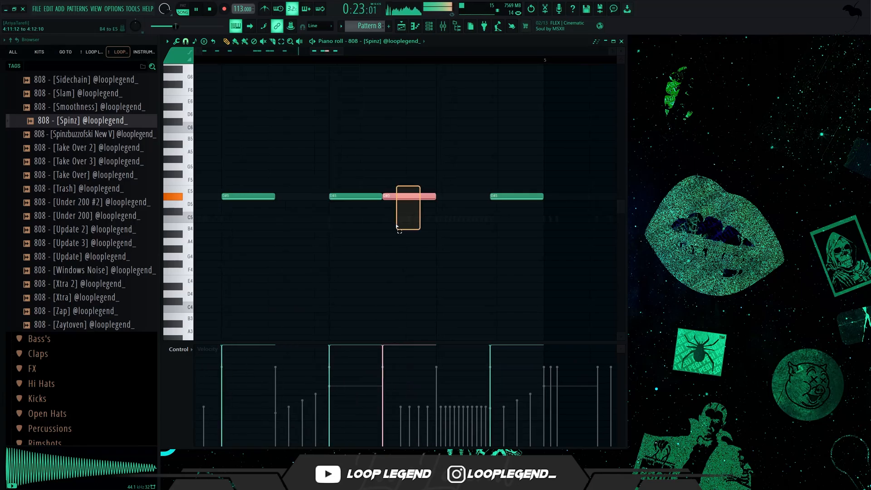
{"action": "left_click", "coordinate": [186, 42]}
{"action": "left_click", "coordinate": [199, 131]}
{"action": "key", "text": "ctrl+u"}
{"action": "key", "text": "ctrl+b"}
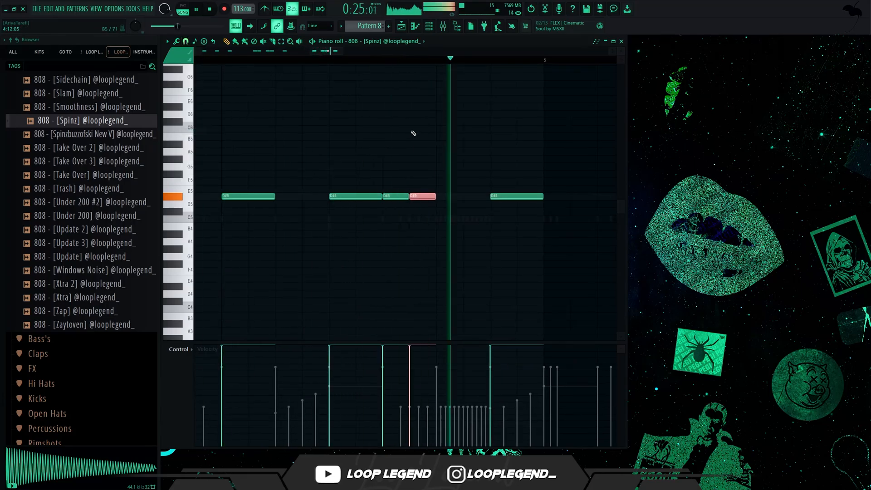
Step: Play back bar 4 and move its last D#5 note to step 13, directly after the chopped pair
{"action": "key", "text": "space"}
{"action": "scroll", "coordinate": [364, 122], "scroll_direction": "down", "scroll_amount": 3}
{"action": "left_click", "coordinate": [235, 60]}
{"action": "key", "text": "space"}
{"action": "scroll", "coordinate": [355, 157], "scroll_direction": "up", "scroll_amount": 3}
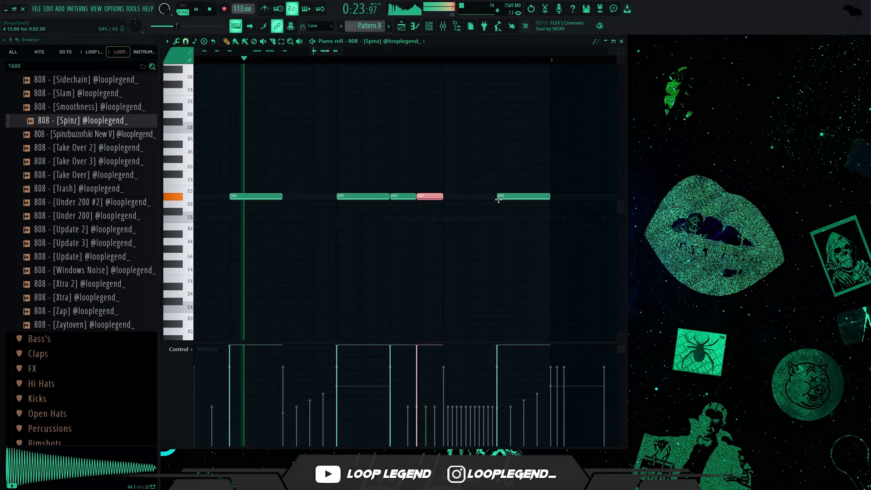
{"action": "left_click_drag", "start_coordinate": [512, 197], "coordinate": [462, 197]}
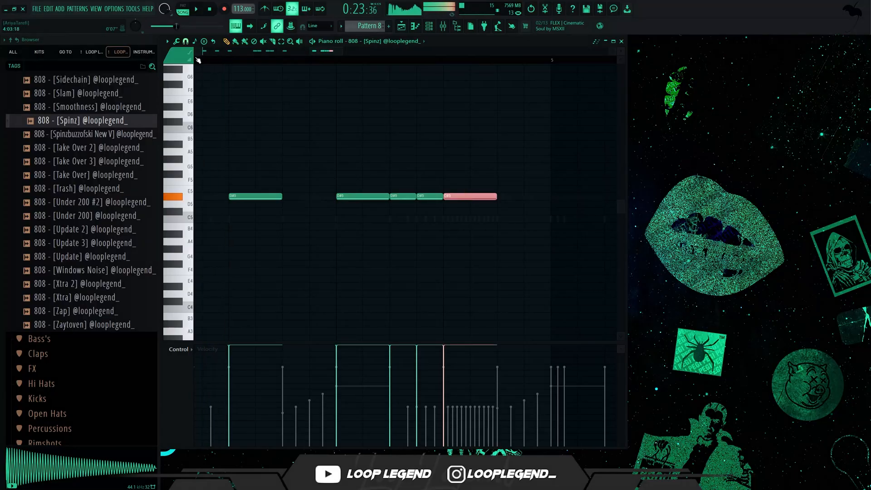
Step: Change the grid snap and turn the last D#5 note into three equal notes filling the final beat of bar 4, then play it
{"action": "left_click", "coordinate": [186, 43]}
{"action": "left_click", "coordinate": [212, 130]}
{"action": "key", "text": "space"}
{"action": "key", "text": "ctrl+d"}
{"action": "scroll", "coordinate": [386, 263], "scroll_direction": "down", "scroll_amount": 5}
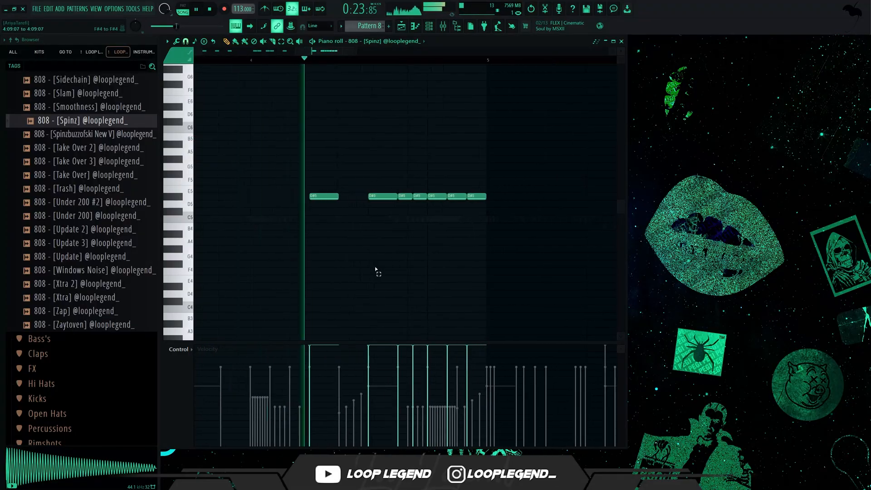
{"action": "scroll", "coordinate": [447, 268], "scroll_direction": "up", "scroll_amount": 3}
{"action": "key", "text": "space"}
{"action": "scroll", "coordinate": [439, 222], "scroll_direction": "up", "scroll_amount": 1}
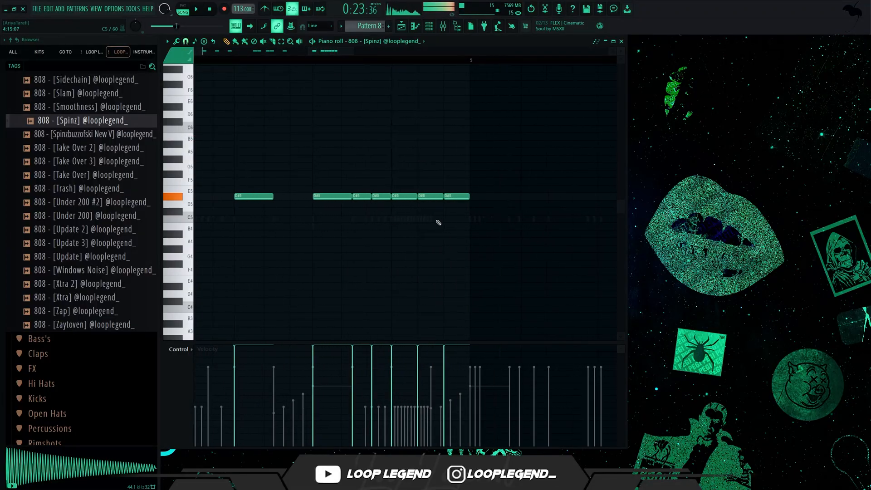
Step: Delete the last two D#5 notes in bar 4, set the snap to 1/2 beat and add a D#5 note on the bar's final half beat
{"action": "right_click", "coordinate": [432, 199]}
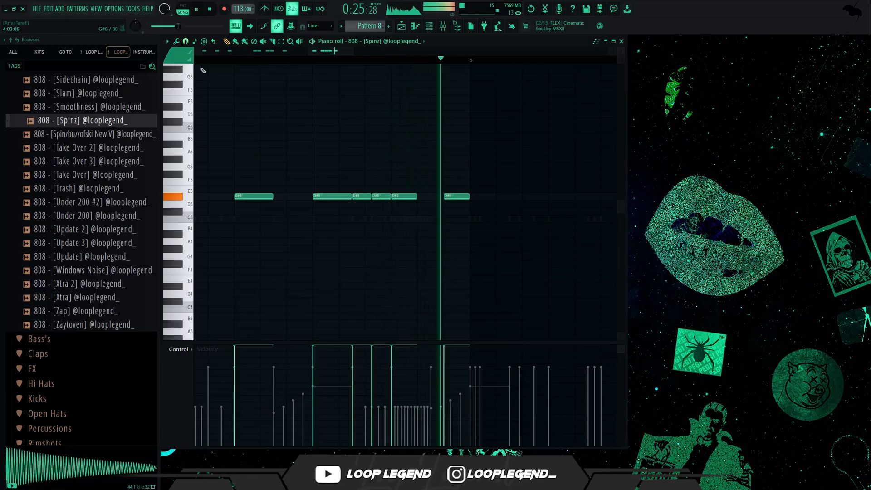
{"action": "key", "text": "space"}
{"action": "left_click", "coordinate": [186, 42]}
{"action": "left_click", "coordinate": [196, 146]}
{"action": "key", "text": "space"}
{"action": "right_click", "coordinate": [449, 196]}
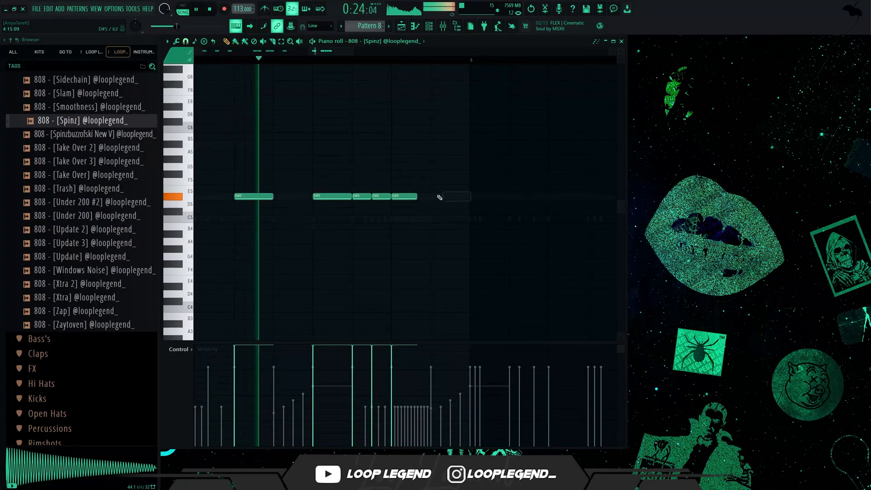
{"action": "left_click", "coordinate": [438, 196]}
Step: Duplicate the 808's four-bar D#5 pattern into bars 5 to 8
{"action": "scroll", "coordinate": [431, 207], "scroll_direction": "down", "scroll_amount": 4}
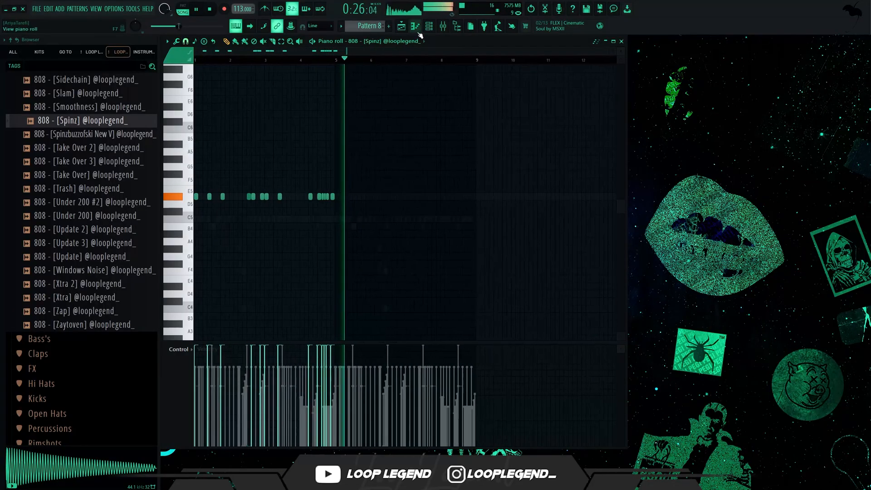
{"action": "scroll", "coordinate": [338, 237], "scroll_direction": "up", "scroll_amount": 2}
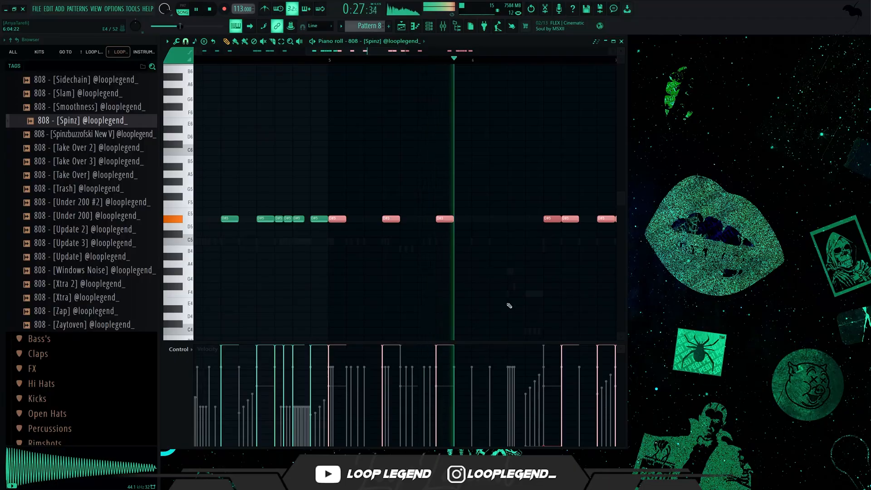
{"action": "left_click", "coordinate": [511, 295]}
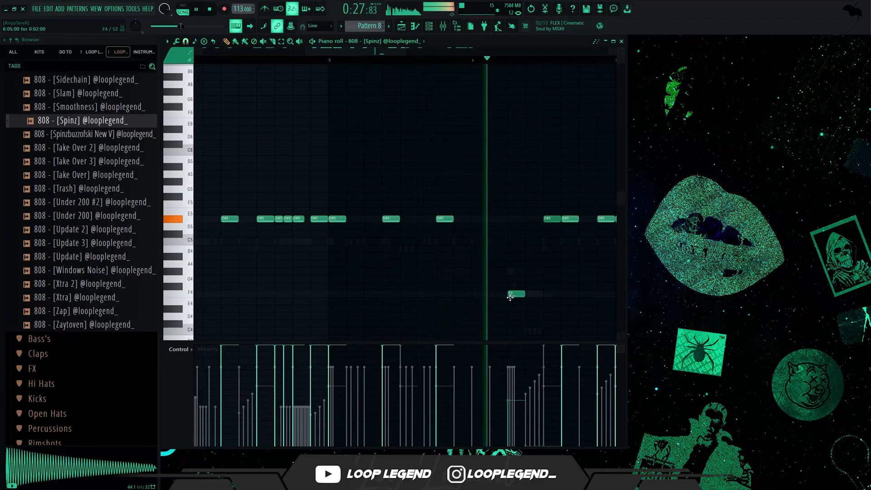
{"action": "left_click", "coordinate": [327, 60]}
{"action": "right_click", "coordinate": [516, 294]}
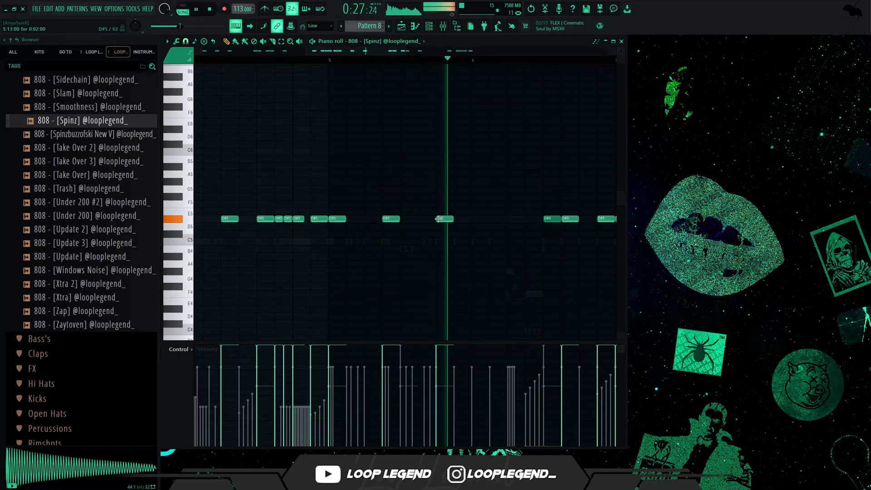
{"action": "left_click", "coordinate": [511, 318]}
Step: Replace the 808's bar 8 notes with a copy of the hi-hat's bar 8 notes, moved up to D#5
{"action": "scroll", "coordinate": [413, 42], "scroll_direction": "up", "scroll_amount": 2}
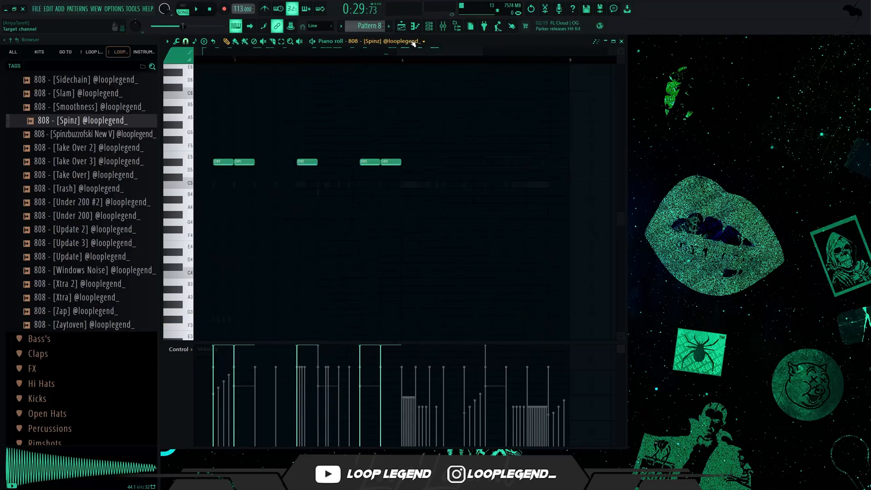
{"action": "key", "text": "space"}
{"action": "left_click_drag", "start_coordinate": [397, 168], "coordinate": [588, 286]}
{"action": "key", "text": "ctrl+c"}
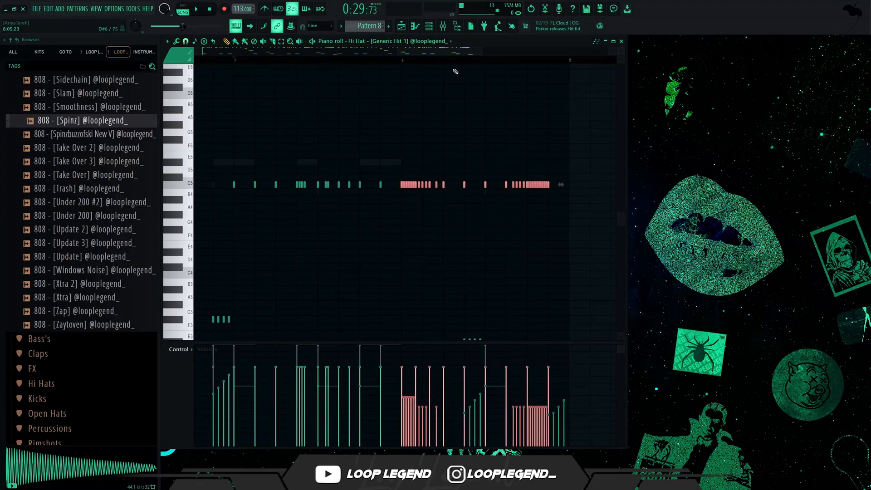
{"action": "scroll", "coordinate": [424, 43], "scroll_direction": "down", "scroll_amount": 2}
{"action": "key", "text": "ctrl+v"}
{"action": "left_click_drag", "start_coordinate": [368, 187], "coordinate": [536, 165]}
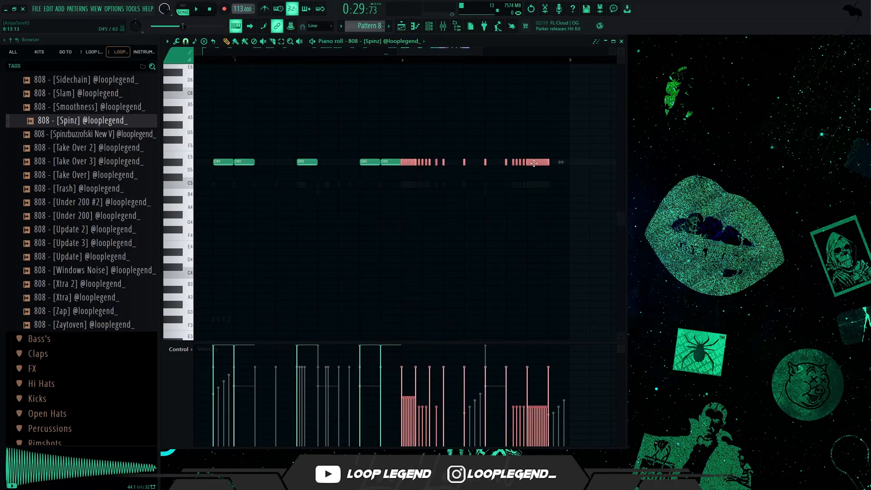
Step: Play the 808's pasted bar 8 notes and display their note fine pitch
{"action": "key", "text": "space"}
{"action": "left_click", "coordinate": [180, 350]}
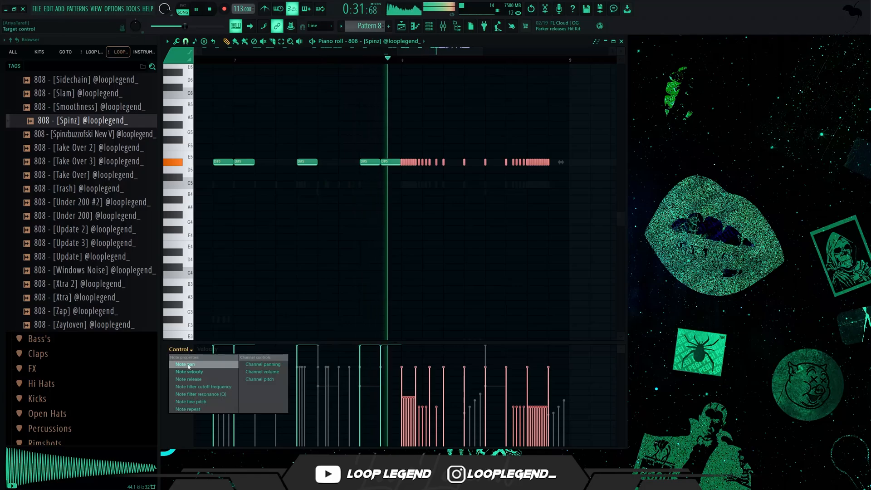
{"action": "left_click", "coordinate": [192, 402]}
Step: Display note velocity again and raise the pasted bar 8 notes to full velocity
{"action": "left_click", "coordinate": [214, 350]}
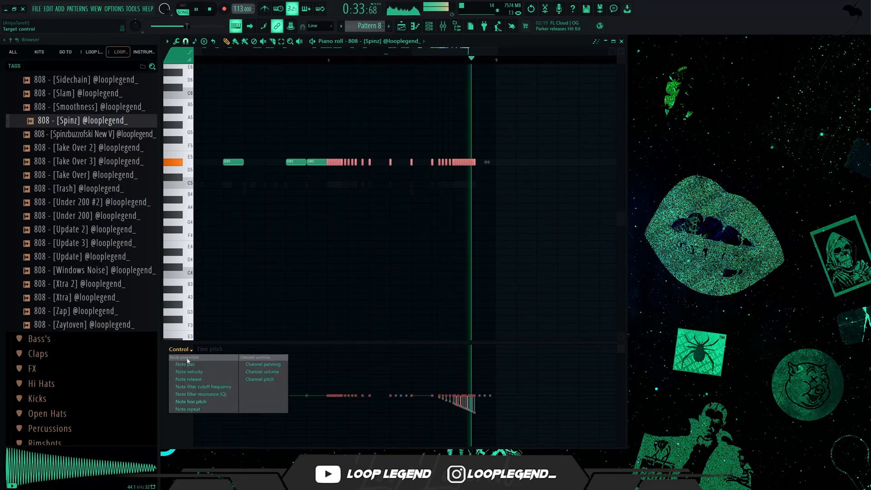
{"action": "left_click", "coordinate": [204, 371]}
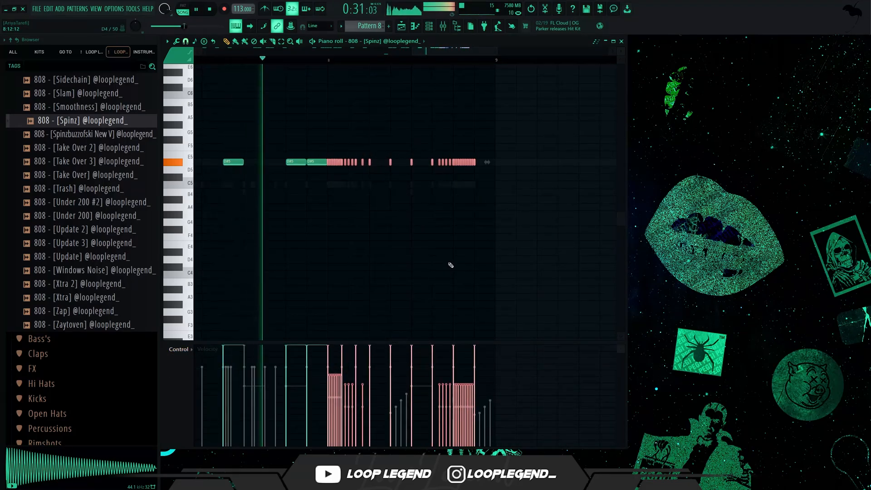
{"action": "scroll", "coordinate": [291, 223], "scroll_direction": "up", "scroll_amount": 2}
{"action": "scroll", "coordinate": [337, 210], "scroll_direction": "down", "scroll_amount": 2}
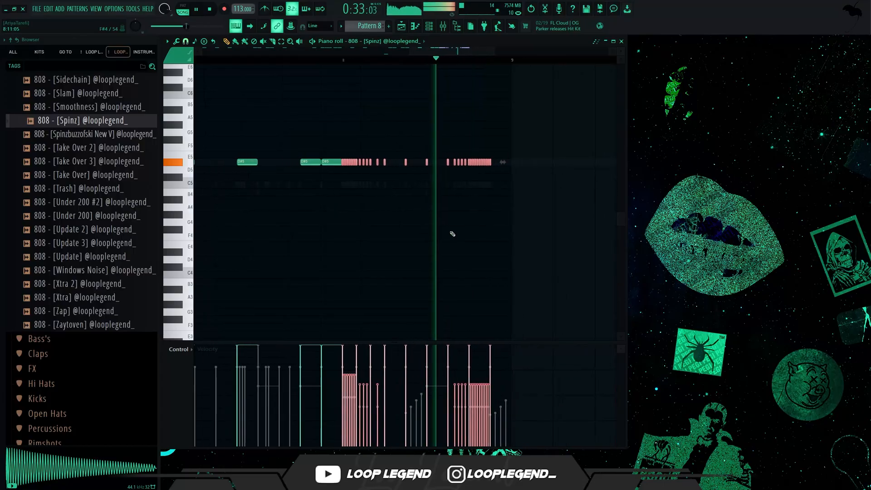
{"action": "scroll", "coordinate": [365, 194], "scroll_direction": "up", "scroll_amount": 3}
{"action": "key", "text": "space"}
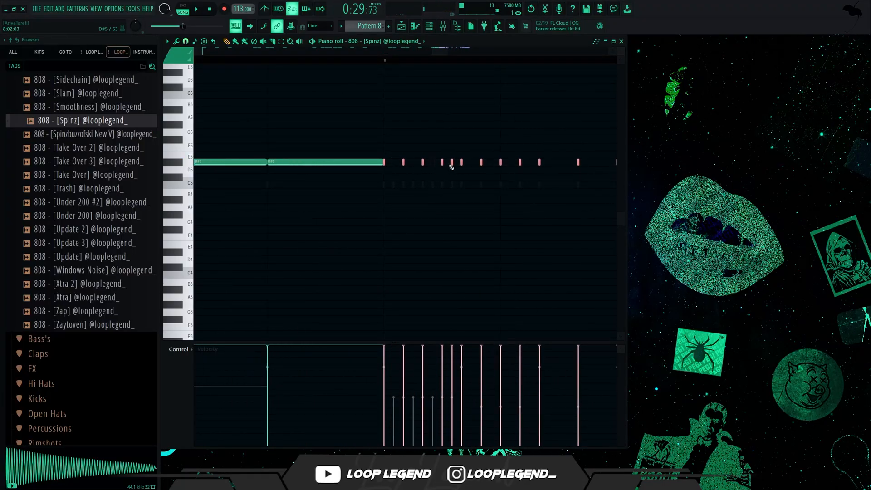
{"action": "scroll", "coordinate": [454, 167], "scroll_direction": "down", "scroll_amount": 3}
{"action": "key", "text": "space"}
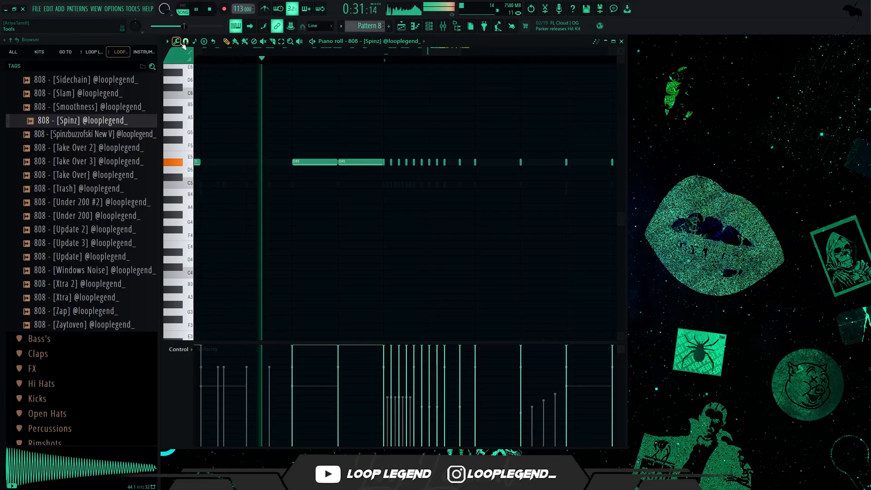
{"action": "left_click", "coordinate": [186, 42]}
{"action": "left_click", "coordinate": [185, 146]}
{"action": "scroll", "coordinate": [365, 186], "scroll_direction": "up", "scroll_amount": 3}
{"action": "key", "text": "space"}
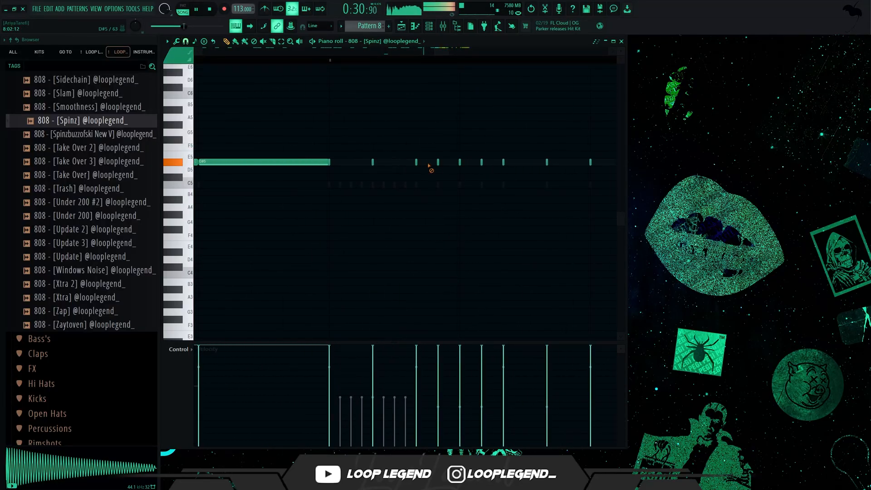
{"action": "key", "text": "space"}
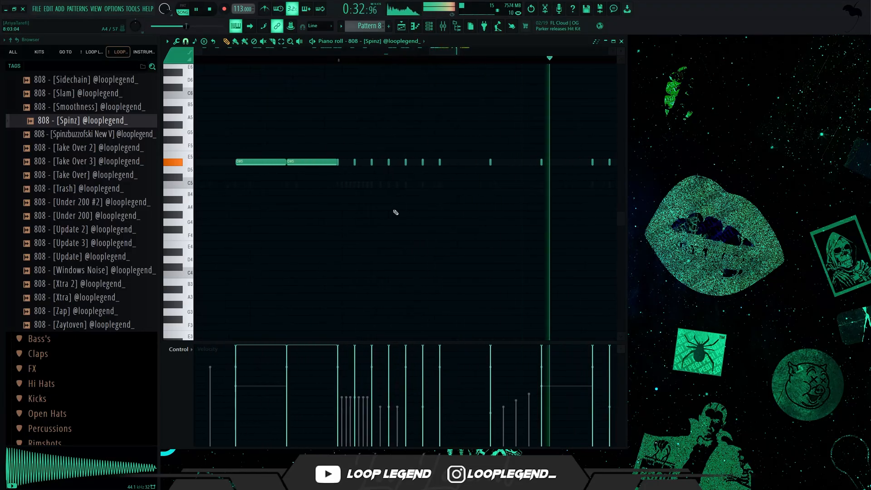
{"action": "key", "text": "ctrl+z"}
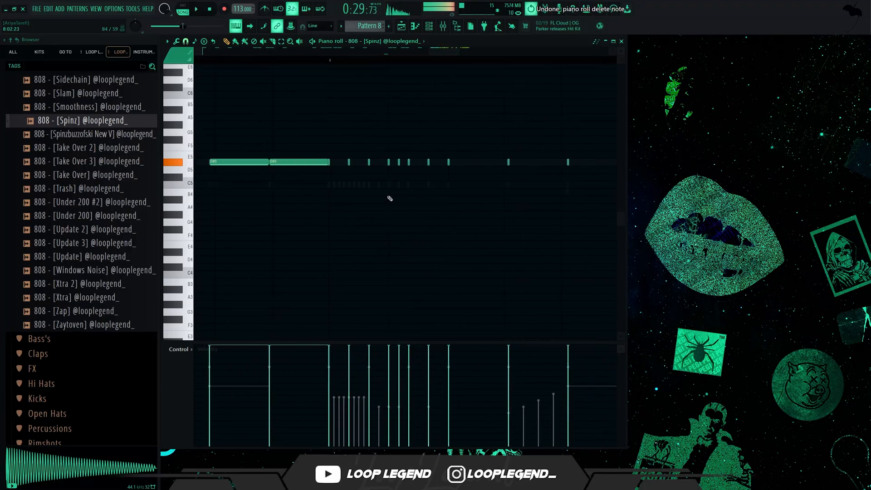
{"action": "key", "text": "ctrl+z"}
{"action": "key", "text": "ctrl+z"}
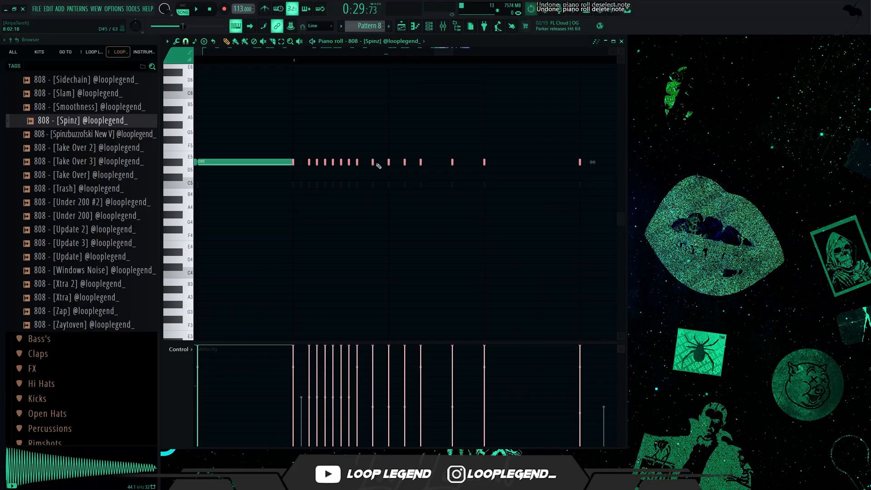
Step: Thin out the fast D#5 run opening bar 8, set the snap to 1/3 beat and keep a note one third into beat 1
{"action": "key", "text": "space"}
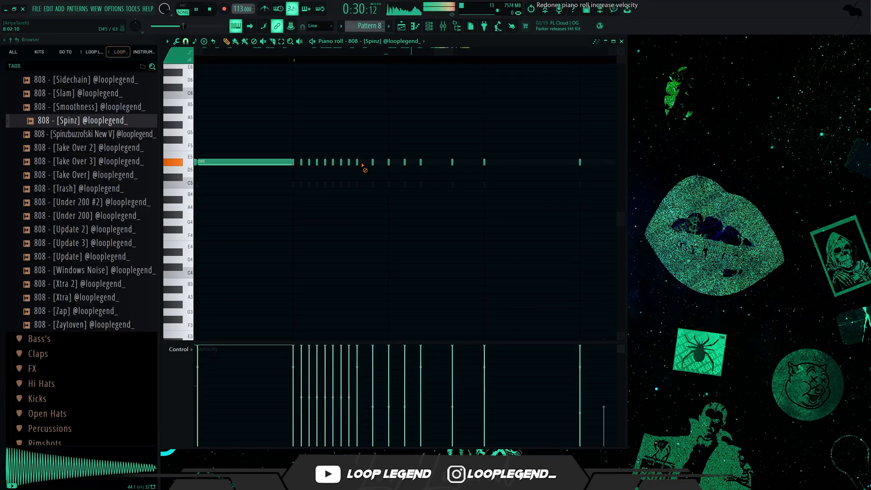
{"action": "right_click", "coordinate": [319, 162]}
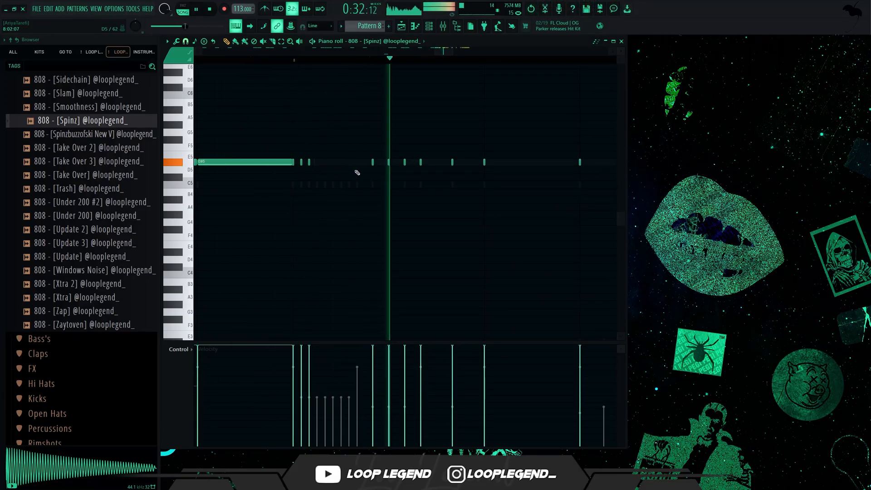
{"action": "left_click", "coordinate": [186, 42]}
{"action": "left_click", "coordinate": [198, 138]}
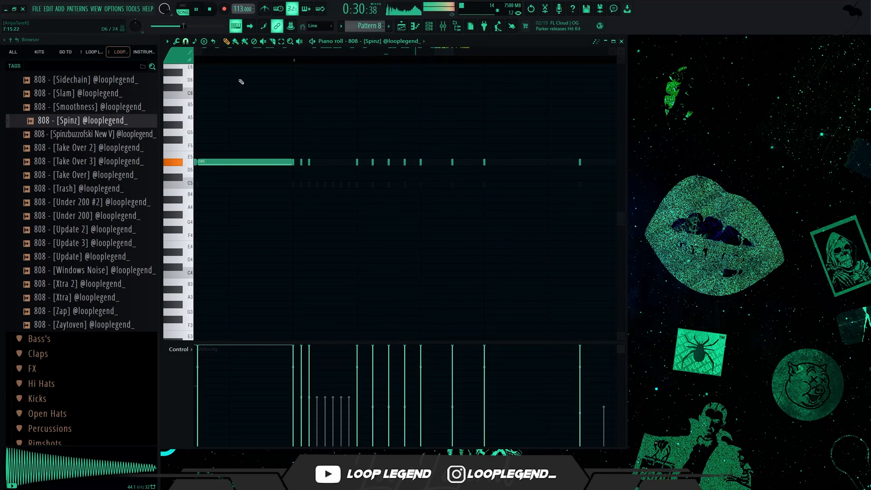
Step: Set the snap to 1/6 beat, space the D#5 notes across bar 8's first beat at 1/6-beat intervals and play the result
{"action": "key", "text": "space"}
{"action": "left_click", "coordinate": [186, 41]}
{"action": "left_click", "coordinate": [197, 124]}
{"action": "right_click", "coordinate": [371, 167]}
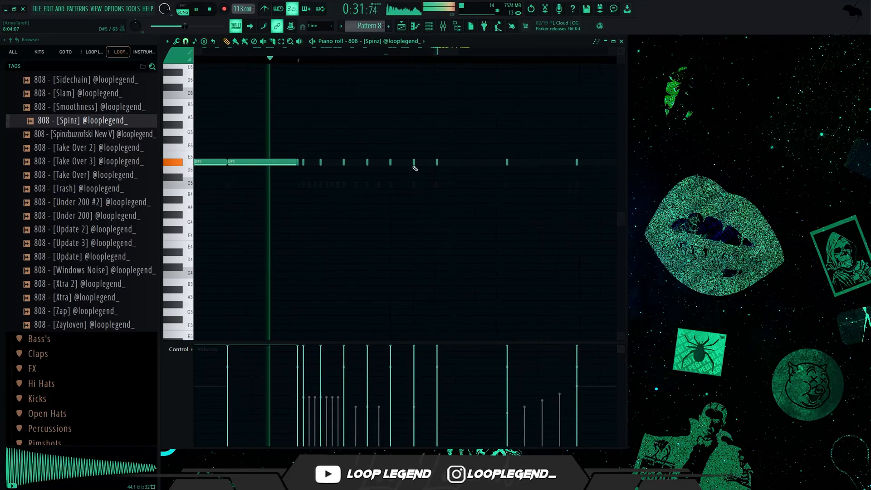
{"action": "key", "text": "space"}
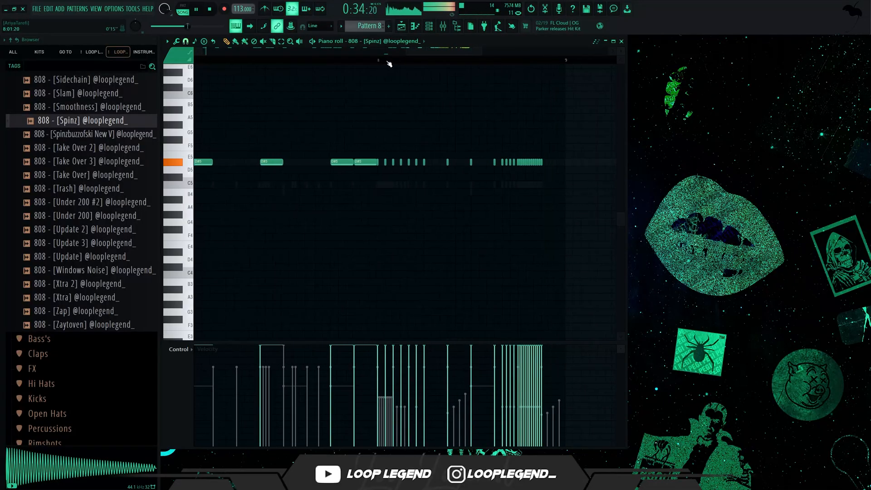
{"action": "key", "text": "space"}
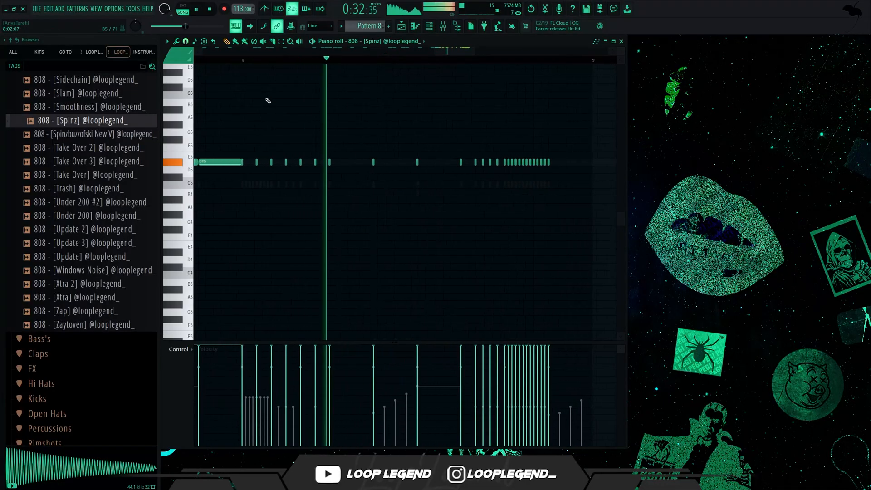
Step: Set the snap to 1/3 beat and shift the D#5 note halfway through bar 8's third beat to one third into that beat
{"action": "key", "text": "space"}
{"action": "left_click", "coordinate": [186, 41]}
{"action": "left_click", "coordinate": [205, 146]}
{"action": "key", "text": "space"}
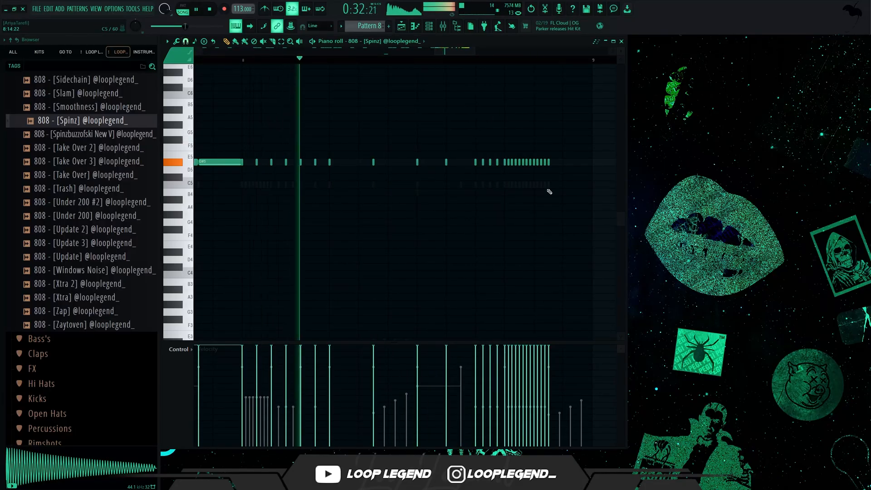
Step: Replace the fast D#5 roll in bar 8's last beat with D#5 notes spaced 1/3 beat apart
{"action": "left_click_drag", "start_coordinate": [550, 144], "coordinate": [467, 189]}
{"action": "key", "text": "Delete"}
{"action": "key", "text": "space"}
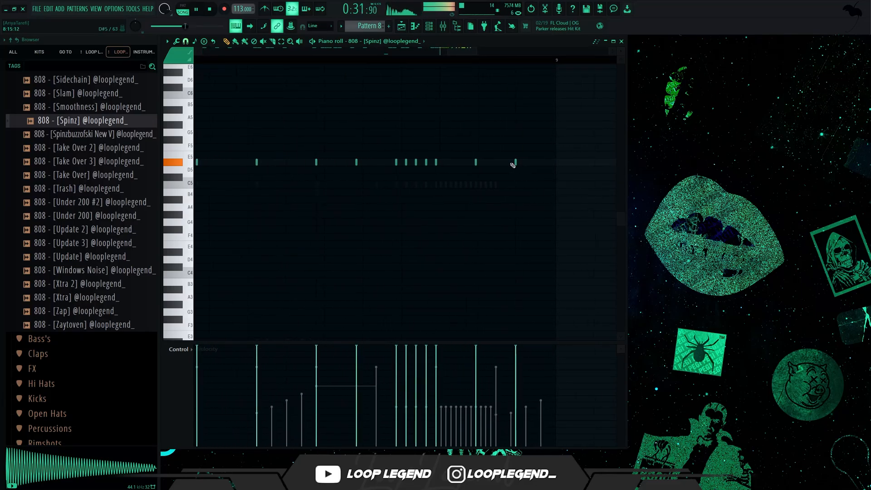
Step: Set the snap to 1/2 beat and replace bar 8's last two D#5 notes with one halfway through beat 4
{"action": "left_click", "coordinate": [186, 42]}
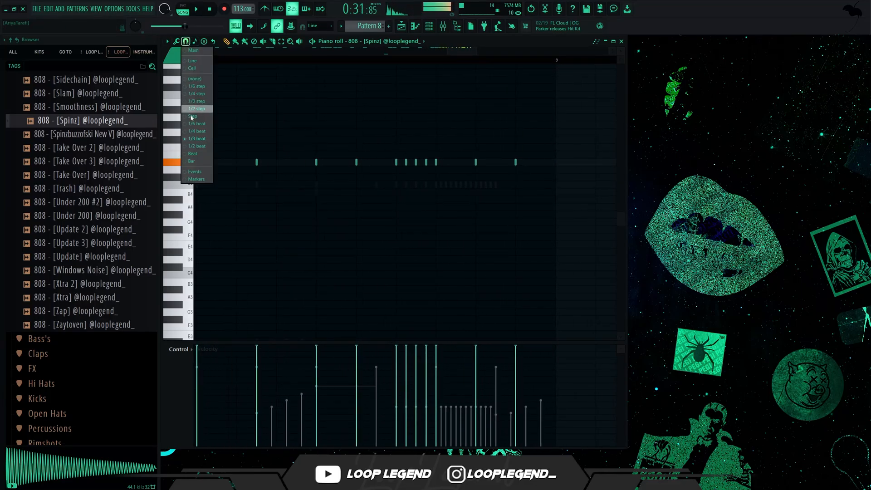
{"action": "left_click", "coordinate": [207, 146]}
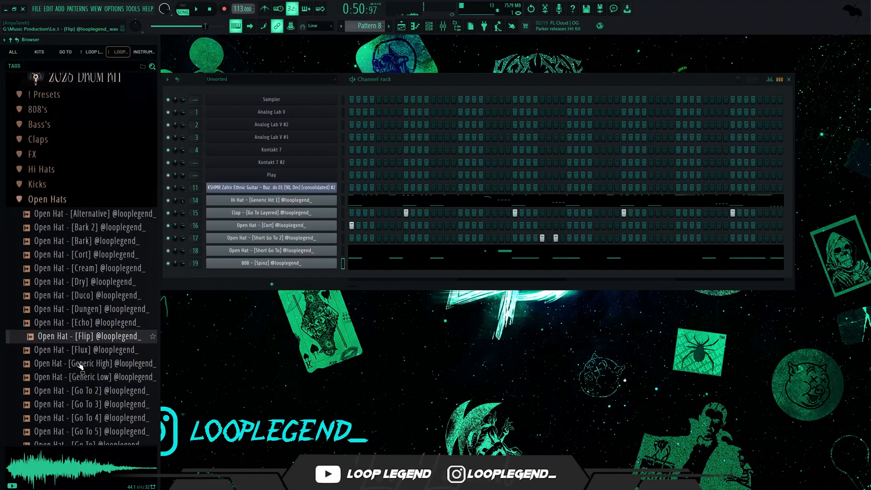
Step: Add Open Hat - [Go To] as a new channel, place hits on steps 13, 25 and 31, and play the pattern
{"action": "scroll", "coordinate": [117, 221], "scroll_direction": "down", "scroll_amount": 5}
{"action": "left_click", "coordinate": [117, 224]}
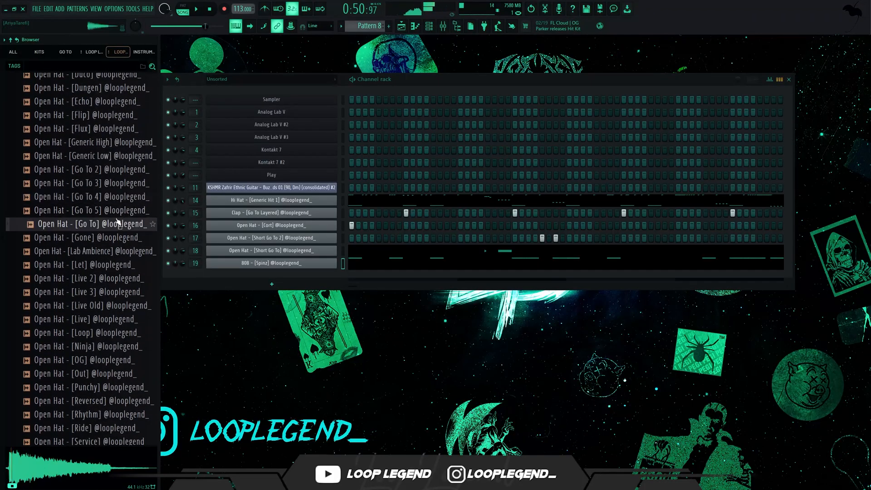
{"action": "left_click_drag", "start_coordinate": [183, 265], "coordinate": [433, 277]}
{"action": "key", "text": "space"}
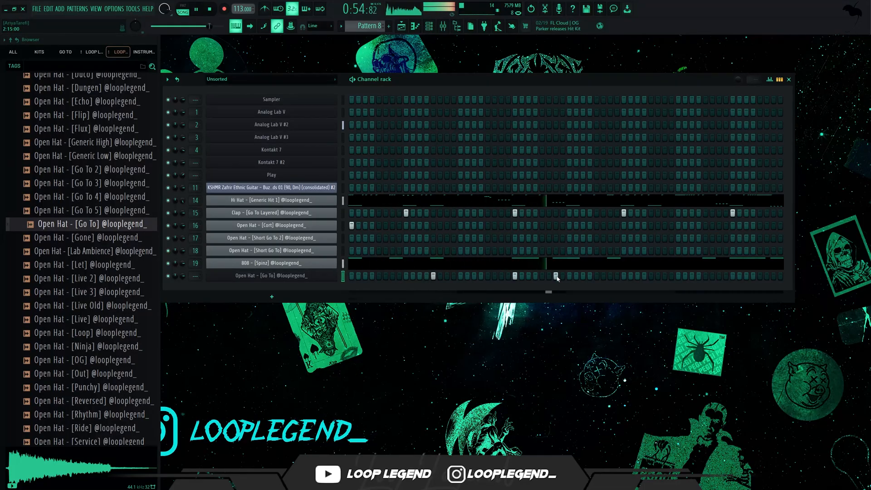
Step: Duplicate the Open Hat - [Go To] channel's two-bar pattern three times to fill eight bars
{"action": "key", "text": "F7"}
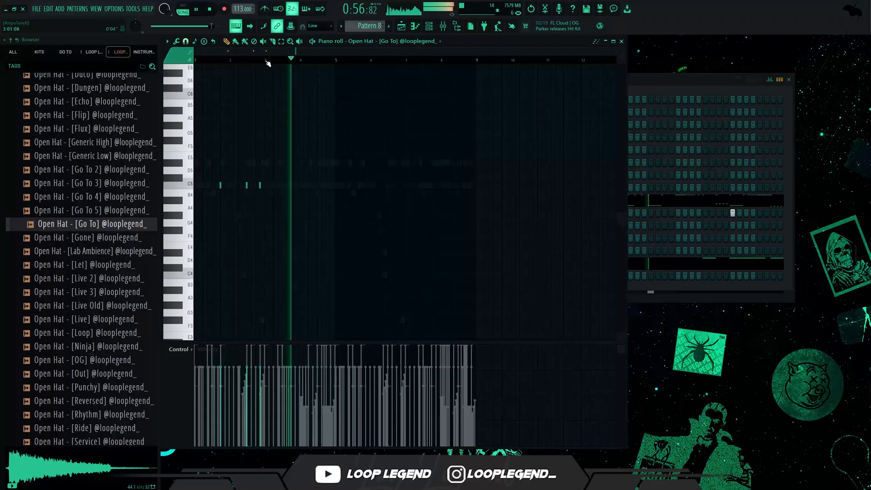
{"action": "key", "text": "ctrl+b"}
{"action": "key", "text": "ctrl+b"}
{"action": "key", "text": "ctrl+b"}
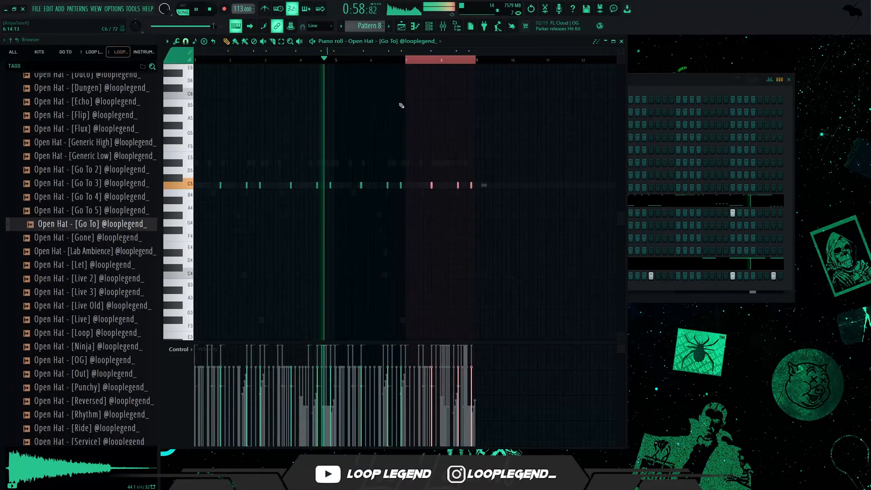
Step: Browse the drum kit's Snares folder and audition Snare - [Go To 5] and Snare - [Go To 4]
{"action": "scroll", "coordinate": [403, 107], "scroll_direction": "up", "scroll_amount": 4}
{"action": "left_click", "coordinate": [47, 348]}
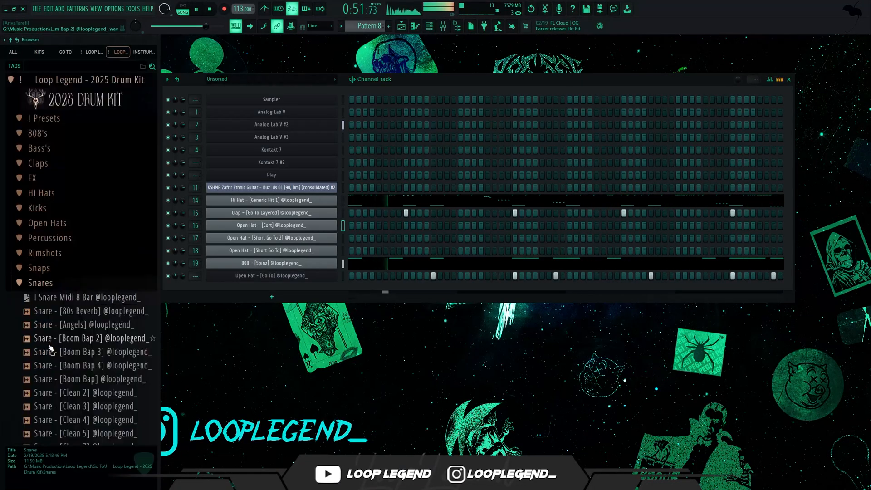
{"action": "scroll", "coordinate": [57, 338], "scroll_direction": "down", "scroll_amount": 9}
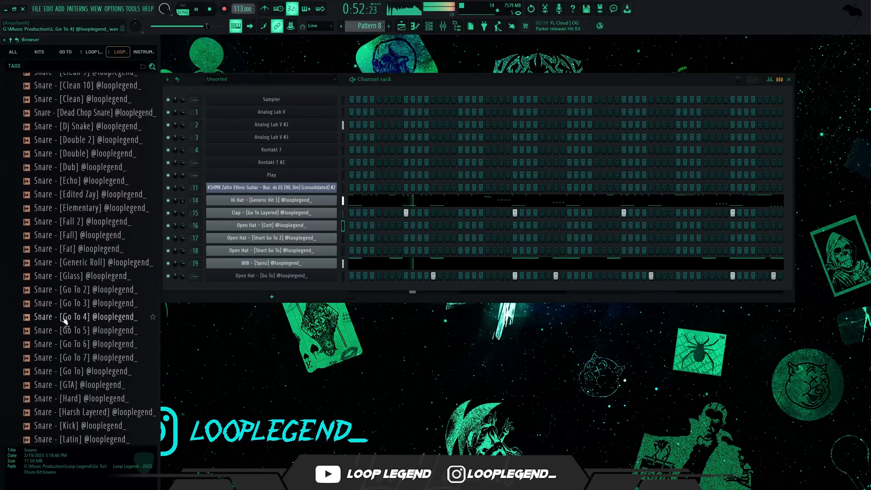
{"action": "key", "text": "space"}
{"action": "left_click", "coordinate": [91, 325]}
{"action": "left_click", "coordinate": [104, 310]}
{"action": "left_click", "coordinate": [104, 325]}
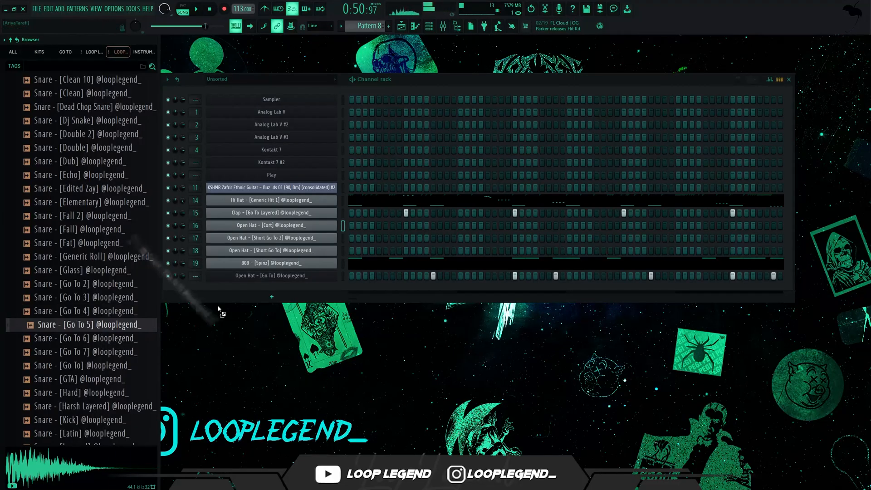
Step: Add Snare - [Go To 5] as a new channel and place hits on steps 15 and 27 while the pattern plays
{"action": "left_click_drag", "start_coordinate": [218, 310], "coordinate": [454, 304]}
{"action": "key", "text": "space"}
{"action": "left_click", "coordinate": [448, 289]}
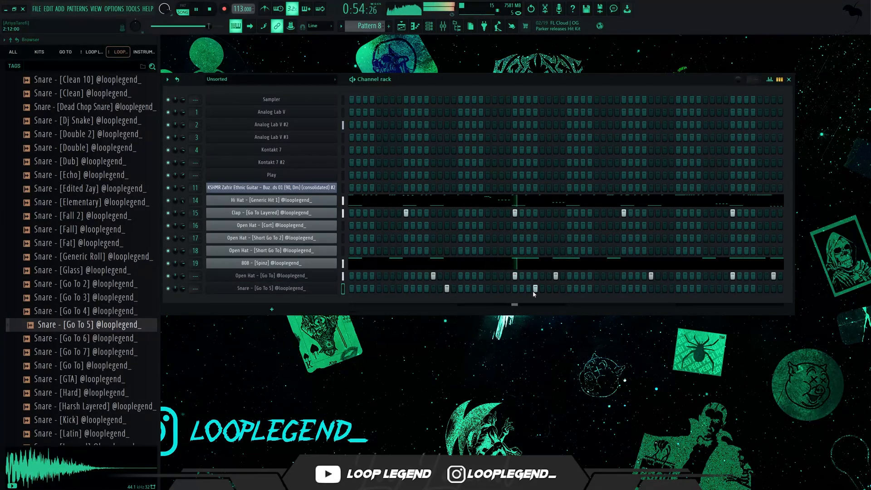
{"action": "key", "text": "F7"}
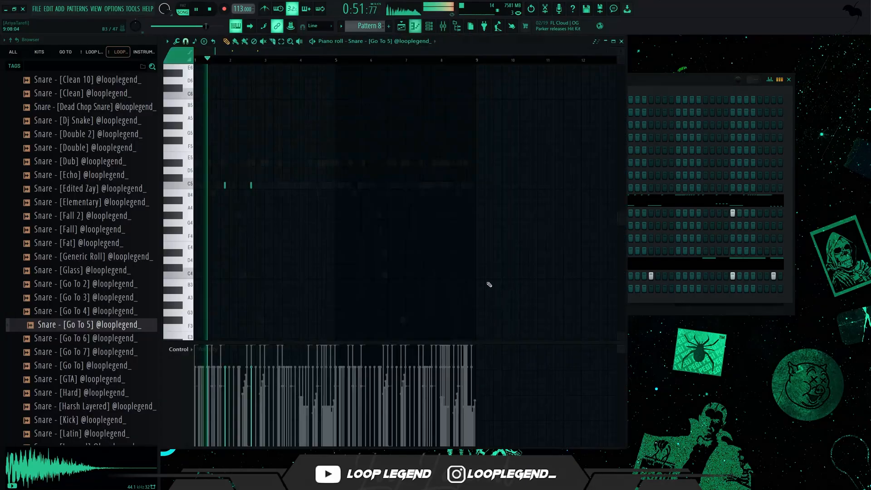
{"action": "key", "text": "F7"}
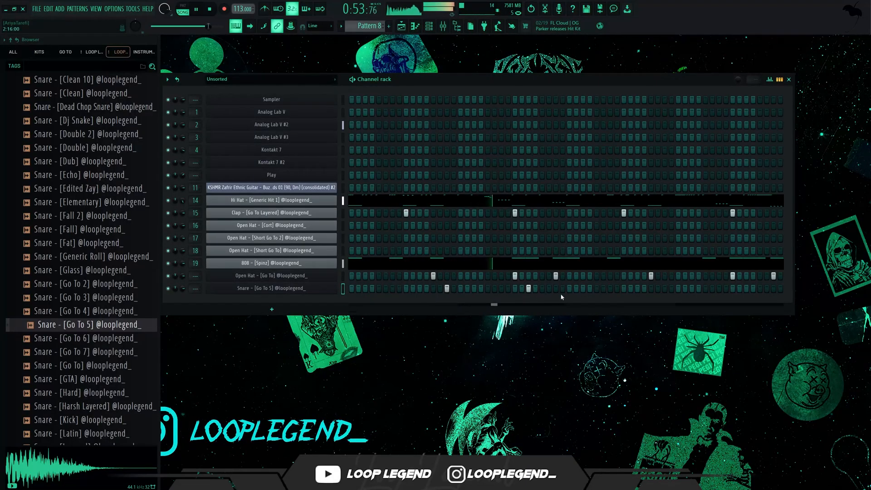
Step: Copy the hi-hat roll from the end of bar 4 into the Snare - [Go To 5] piano roll and place it on C6
{"action": "key", "text": "F7"}
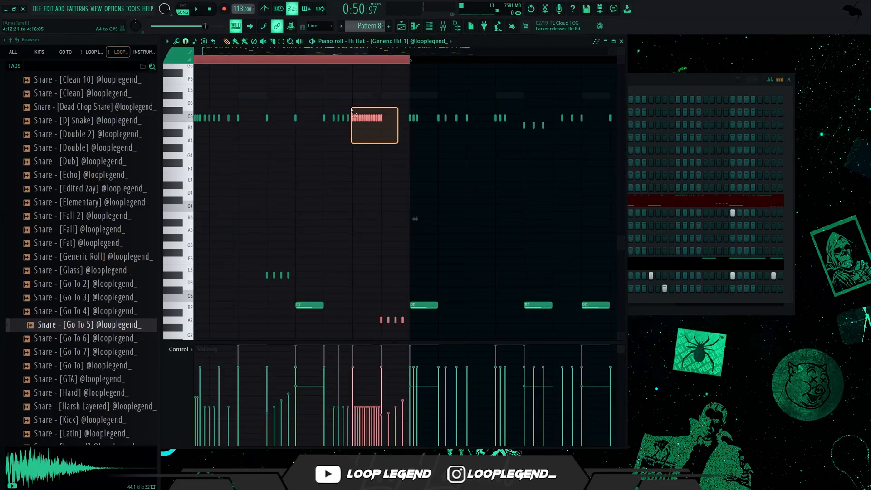
{"action": "scroll", "coordinate": [382, 44], "scroll_direction": "down", "scroll_amount": 5}
{"action": "scroll", "coordinate": [382, 45], "scroll_direction": "up", "scroll_amount": 5}
{"action": "scroll", "coordinate": [382, 44], "scroll_direction": "down", "scroll_amount": 7}
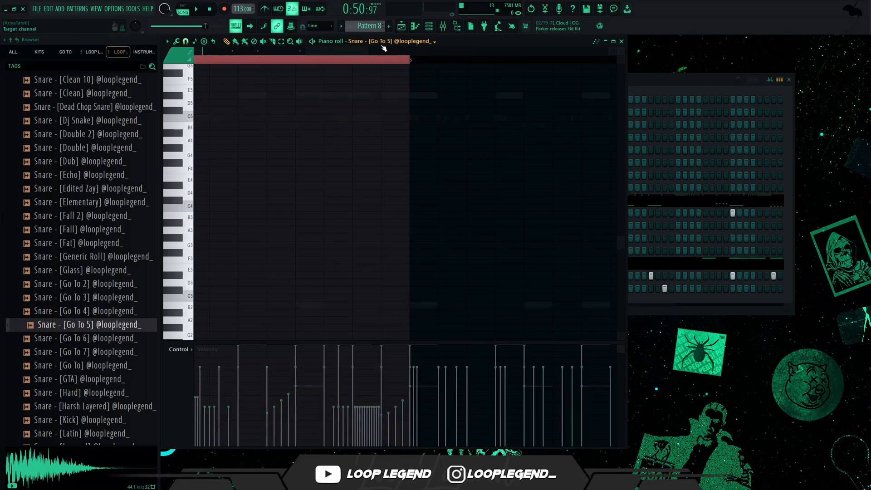
{"action": "key", "text": "ctrl+v"}
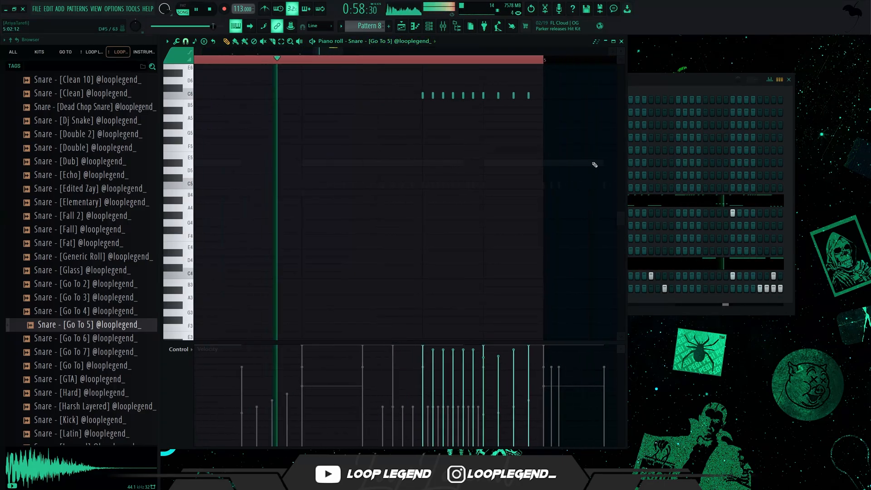
{"action": "key", "text": "space"}
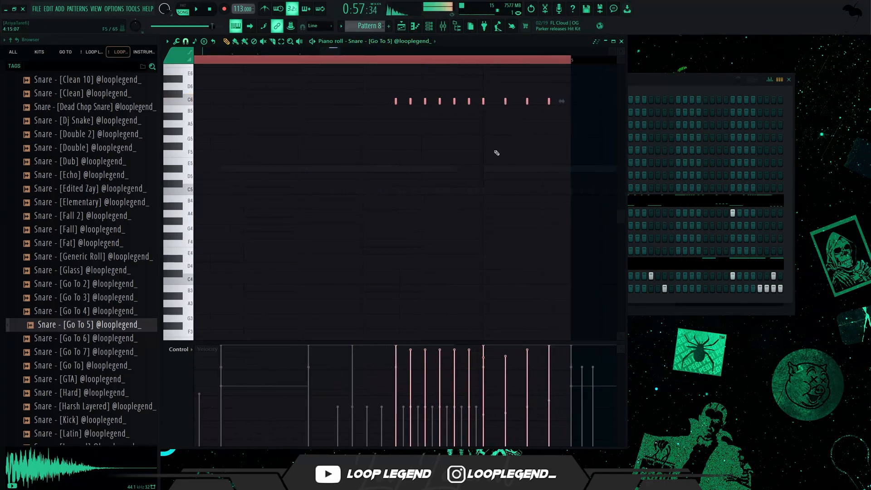
{"action": "left_click", "coordinate": [496, 151]}
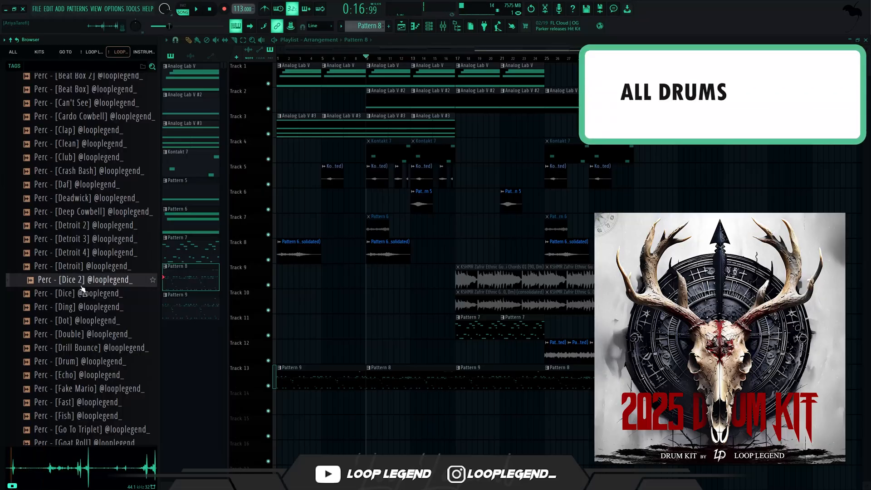
Step: Open Perc - [Dice] in a new channel and select Pattern 9 in the playlist for editing
{"action": "left_click", "coordinate": [84, 294]}
{"action": "right_click", "coordinate": [84, 294]}
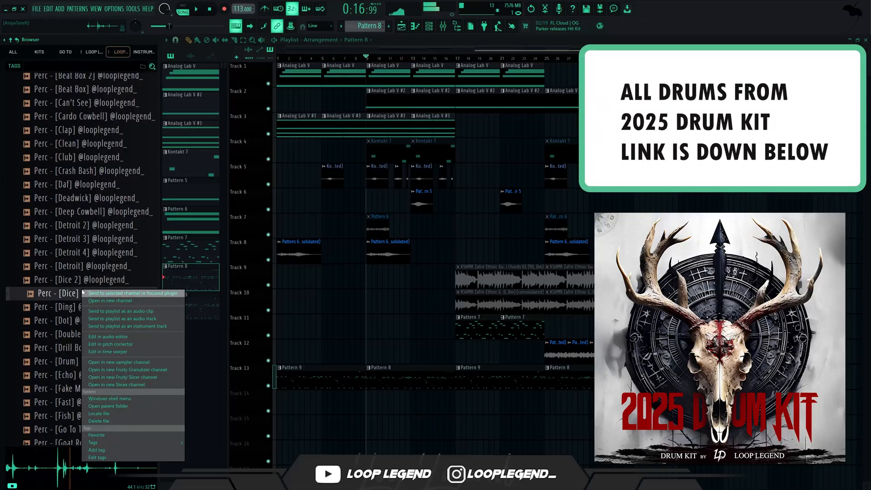
{"action": "left_click", "coordinate": [97, 301]}
{"action": "key", "text": "space"}
{"action": "left_click", "coordinate": [321, 377]}
{"action": "key", "text": "space"}
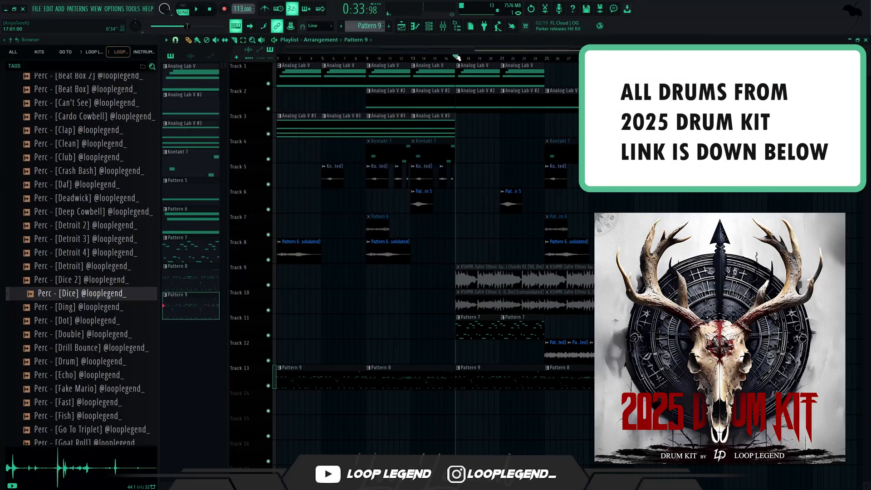
Step: Place a Perc - [Dice] hit on step 17 of Pattern 9 and view its sampler settings during playback
{"action": "key", "text": "space"}
{"action": "key", "text": "F6"}
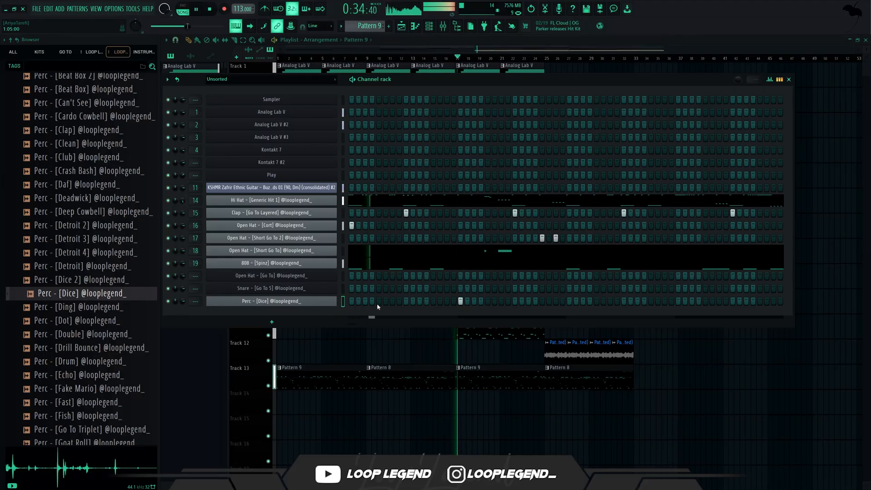
{"action": "left_click", "coordinate": [291, 302]}
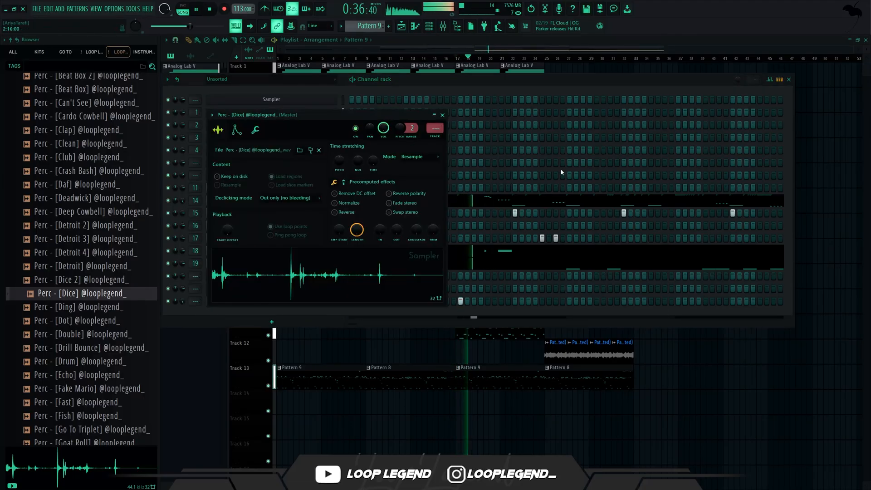
{"action": "key", "text": "Escape"}
{"action": "key", "text": "space"}
Step: Audition the Fake Mario, Echo, Fast and Fish percussion samples, add Perc - [Fast] as a channel and place a hit on step 27
{"action": "left_click", "coordinate": [84, 389]}
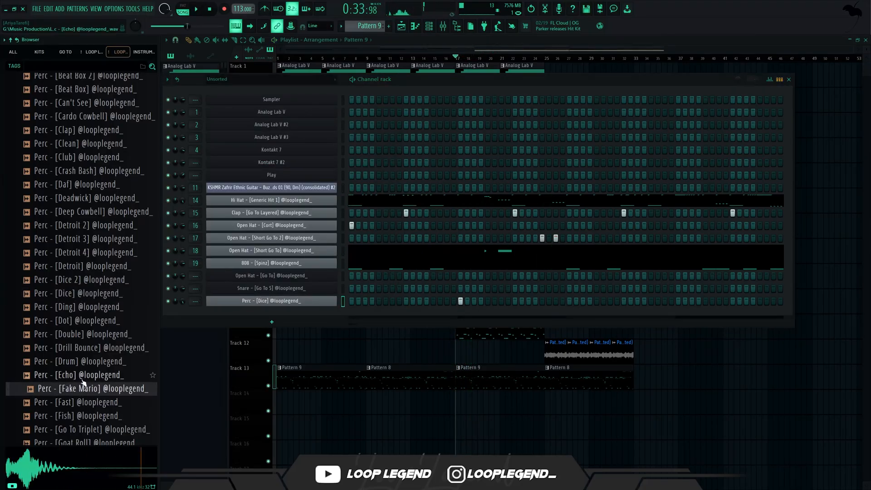
{"action": "left_click", "coordinate": [83, 376]}
{"action": "left_click", "coordinate": [84, 403]}
{"action": "left_click", "coordinate": [83, 417]}
{"action": "left_click_drag", "start_coordinate": [84, 403], "coordinate": [281, 318]}
{"action": "key", "text": "space"}
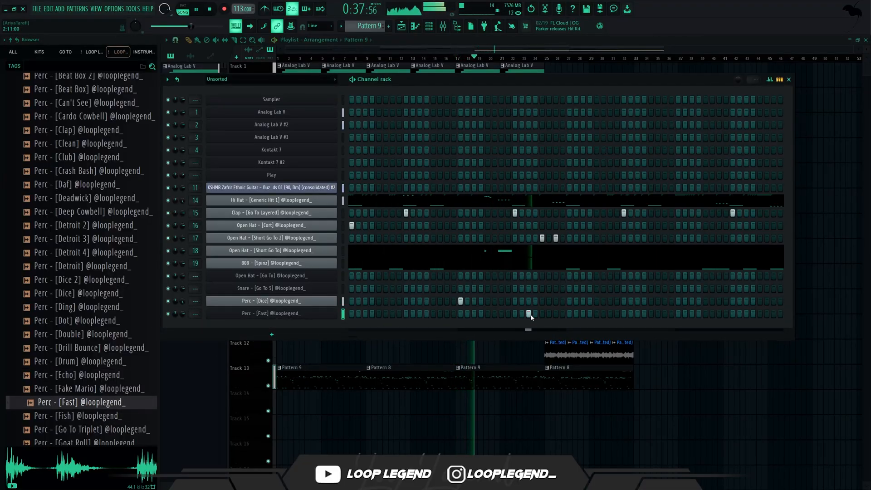
Step: Duplicate the Perc - [Fast] phrase in its piano roll and lower the selected notes by one octave
{"action": "key", "text": "F7"}
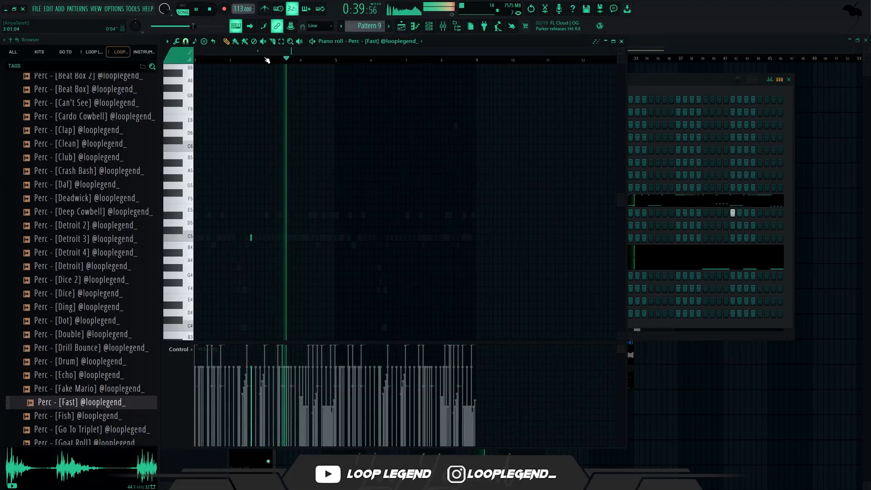
{"action": "key", "text": "ctrl+b"}
{"action": "key", "text": "ctrl+Down"}
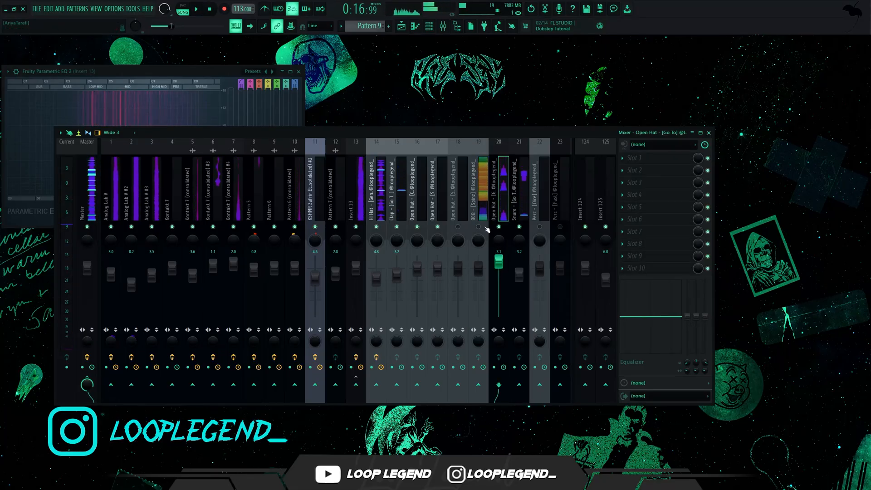
Step: Set the 808's mixer volume to about -3.2 dB and send it to Insert 24, lowered to about -16 dB
{"action": "left_click", "coordinate": [483, 241]}
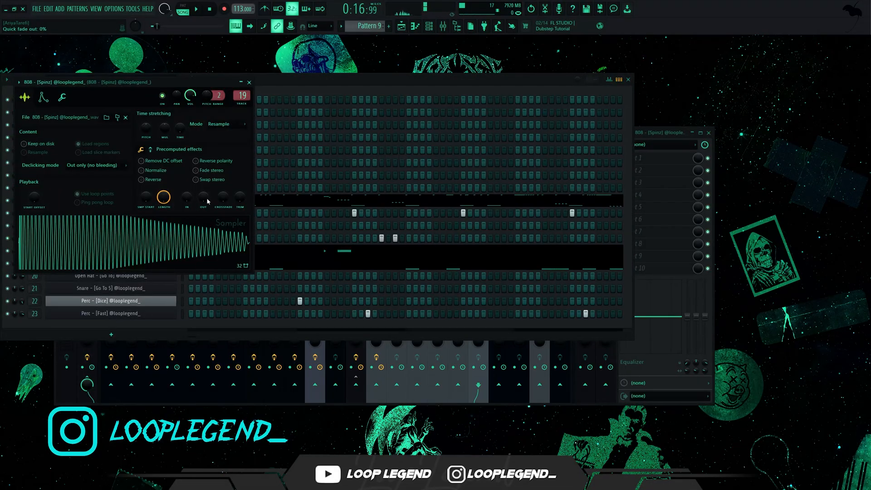
{"action": "left_click_drag", "start_coordinate": [208, 201], "coordinate": [208, 191]}
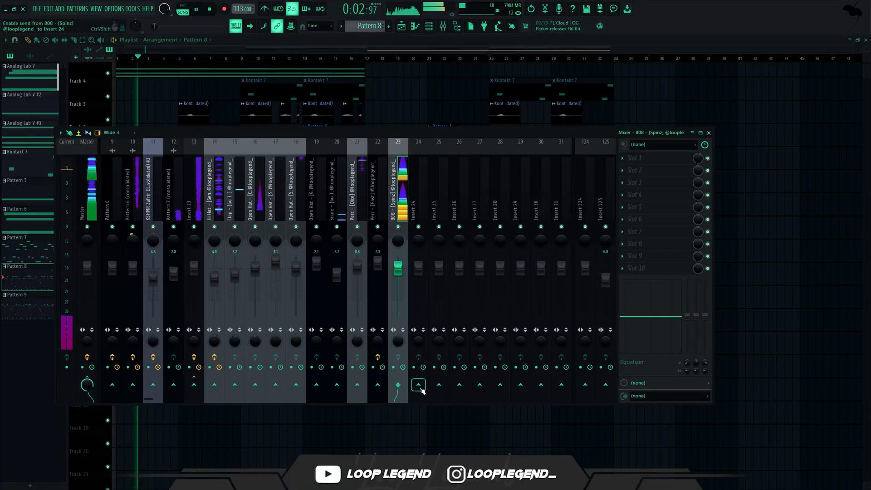
{"action": "left_click_drag", "start_coordinate": [418, 268], "coordinate": [418, 296]}
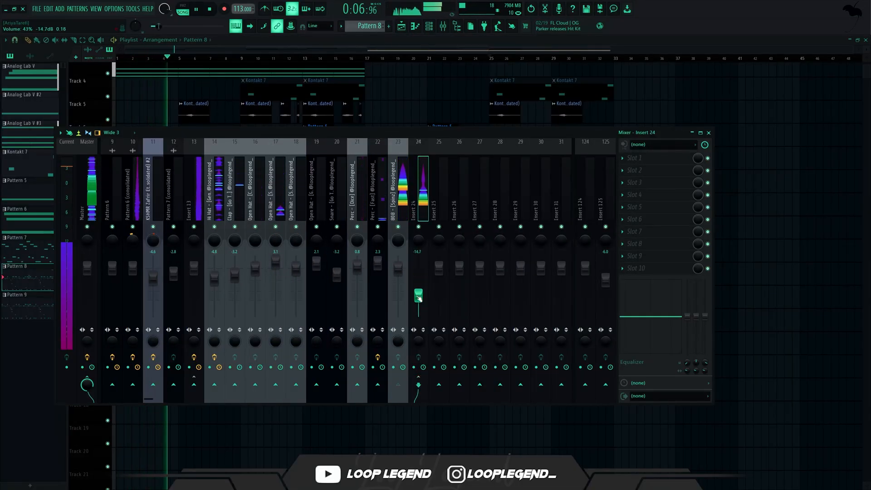
Step: Add Fruity Parametric EQ 2 to Insert 24 with the 01 Low Cut + High Cut preset and raise the low-cut frequency
{"action": "left_click", "coordinate": [667, 227]}
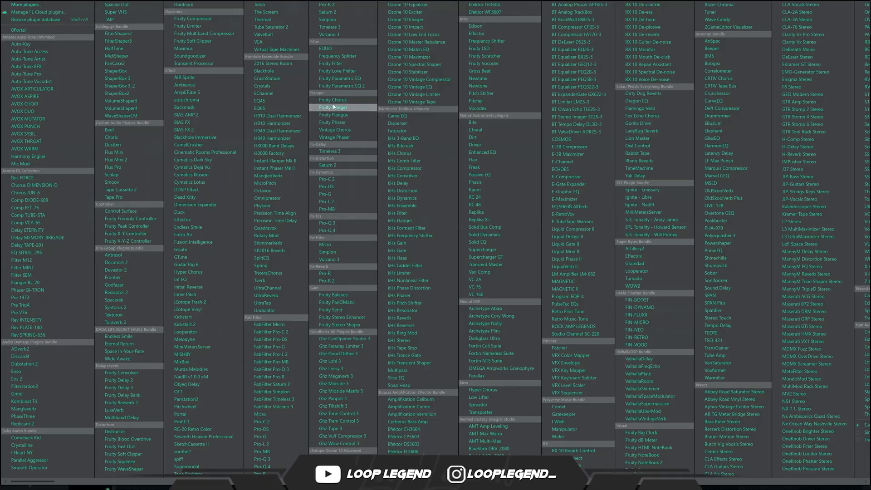
{"action": "left_click", "coordinate": [352, 90]}
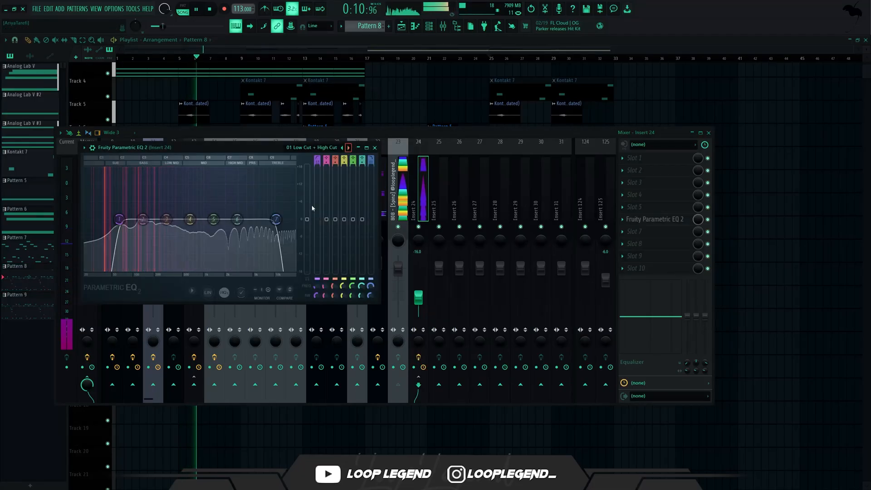
{"action": "left_click_drag", "start_coordinate": [119, 220], "coordinate": [152, 219]}
Step: Add Fruity Fast Dist ahead of the equalizer on Insert 24 and end the solo on the 808 track
{"action": "left_click", "coordinate": [654, 232]}
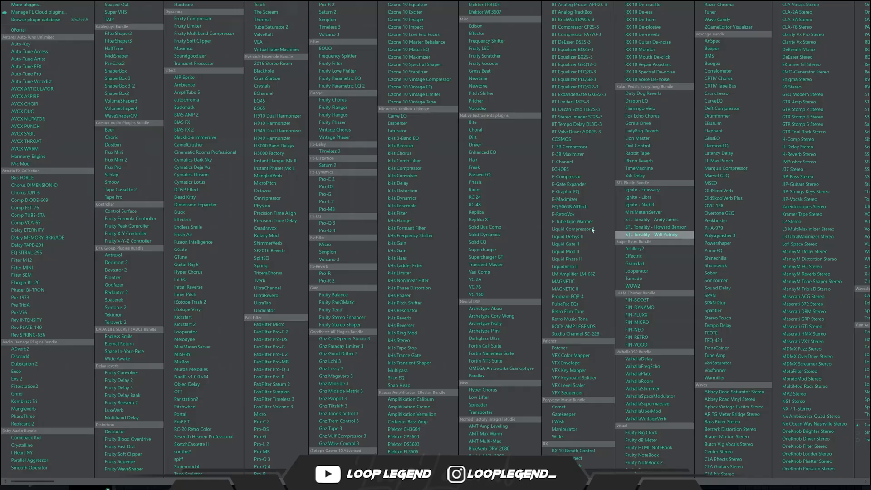
{"action": "left_click", "coordinate": [120, 447]}
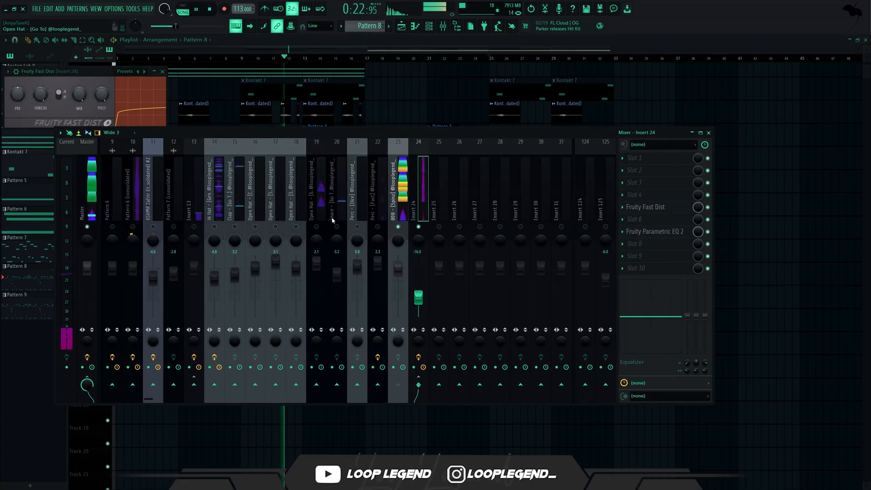
{"action": "left_click", "coordinate": [399, 227]}
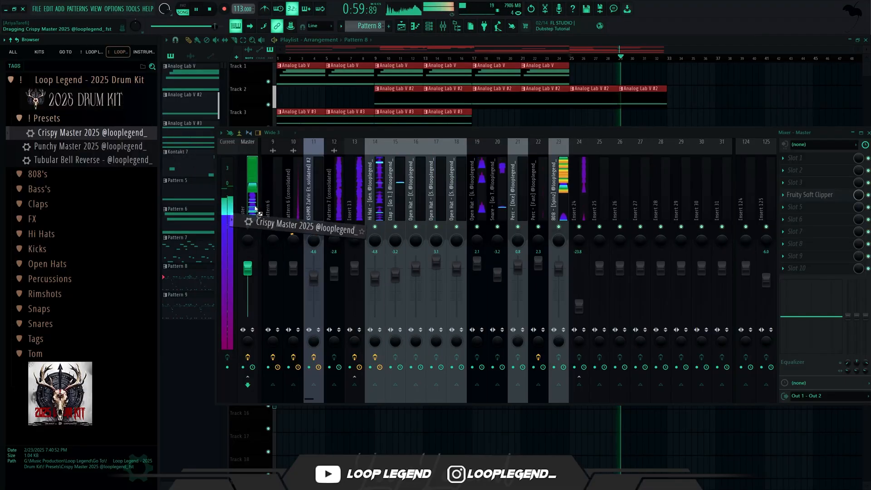
Step: Try the Crispy Master 2025 and Punchy Master 2025 presets on the Master track and undo the loaded mixer states
{"action": "left_click_drag", "start_coordinate": [233, 217], "coordinate": [280, 134]}
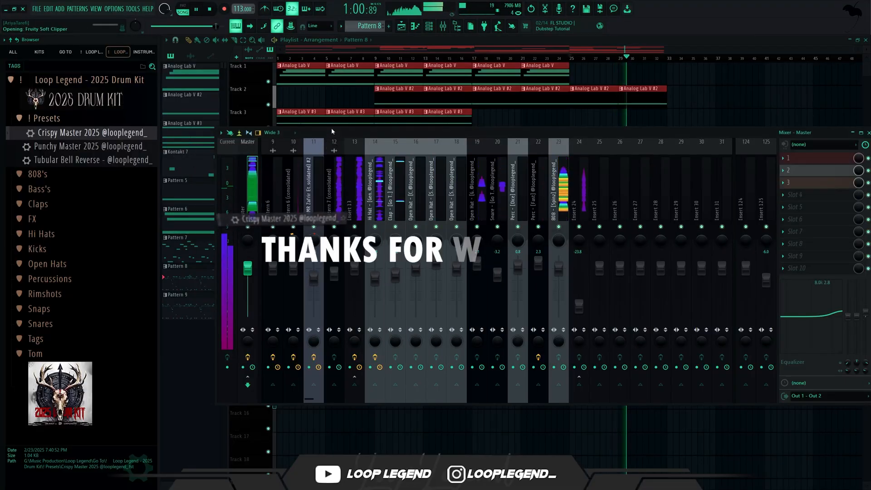
{"action": "left_click_drag", "start_coordinate": [150, 146], "coordinate": [198, 203]}
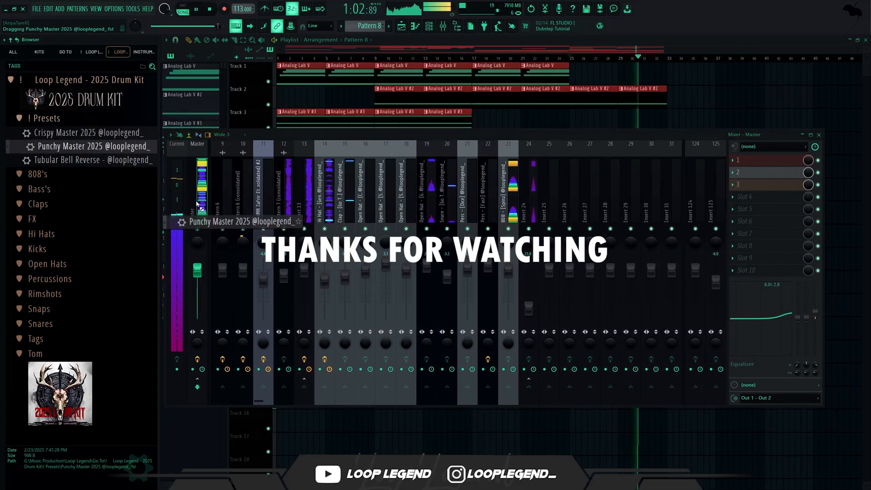
{"action": "left_click", "coordinate": [92, 136]}
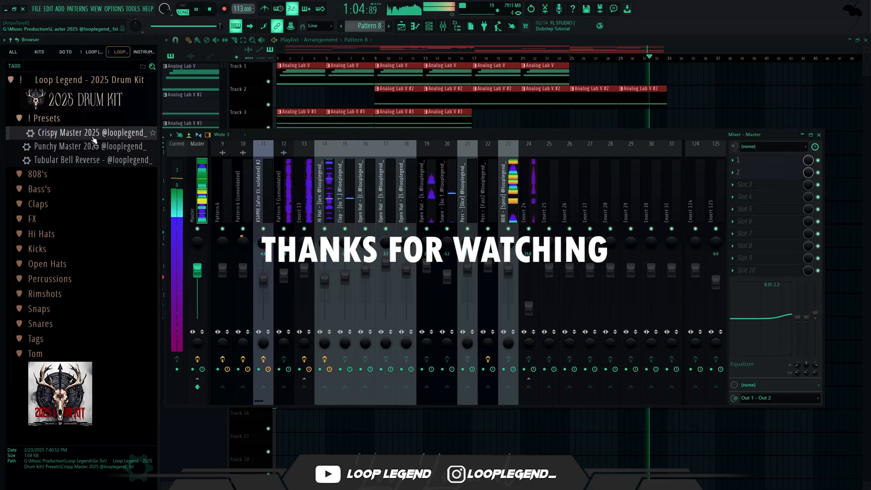
{"action": "key", "text": "ctrl+z"}
{"action": "key", "text": "ctrl+z"}
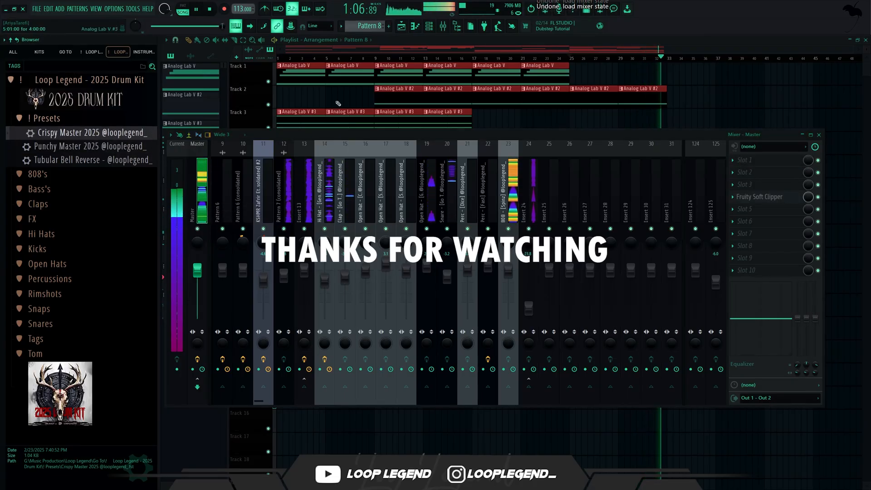